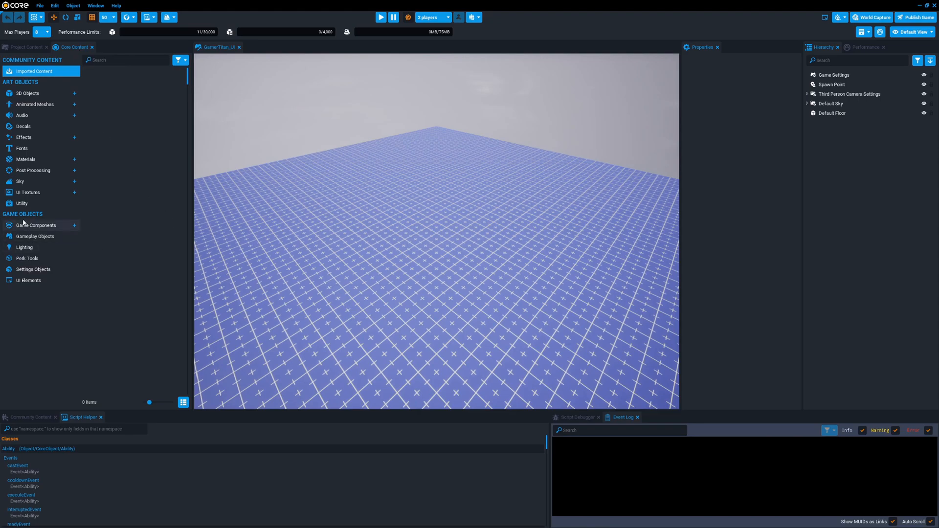
Step: Browse the UI elements in a widened content area with enlarged thumbnails and add a UI Container to the scene hierarchy
{"action": "left_click", "coordinate": [26, 283]}
{"action": "left_click_drag", "start_coordinate": [155, 403], "coordinate": [156, 402]}
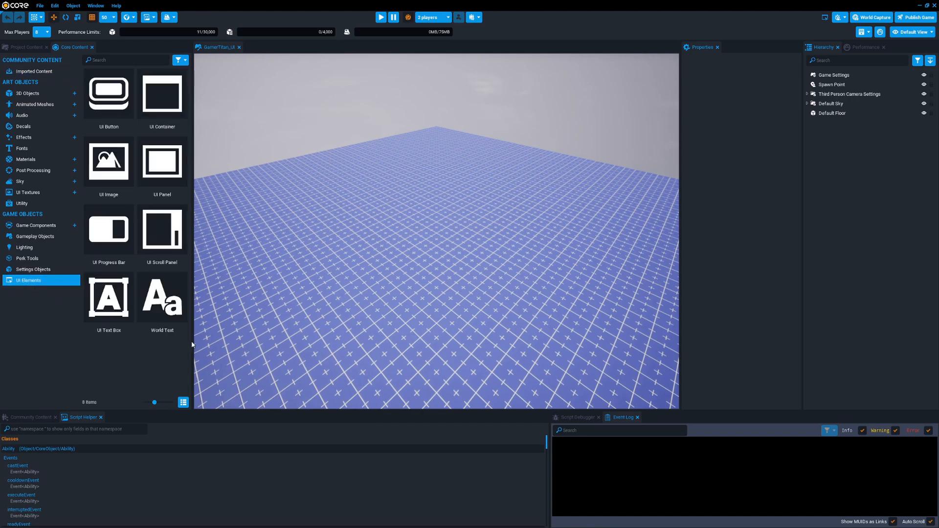
{"action": "left_click_drag", "start_coordinate": [192, 344], "coordinate": [207, 344]}
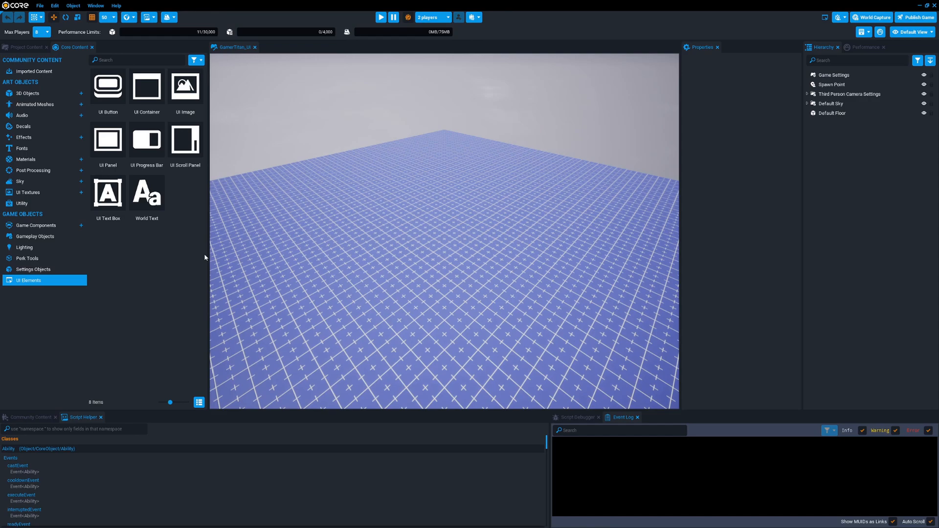
{"action": "left_click_drag", "start_coordinate": [142, 82], "coordinate": [839, 187]}
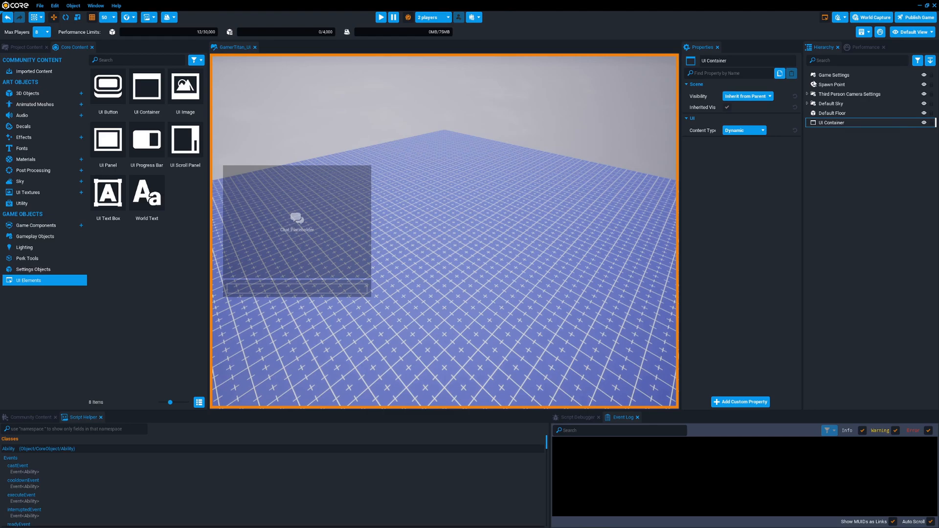
Step: Try Force Off as the UI Container's visibility, set it to Force On, and deselect the container
{"action": "left_click", "coordinate": [757, 96]}
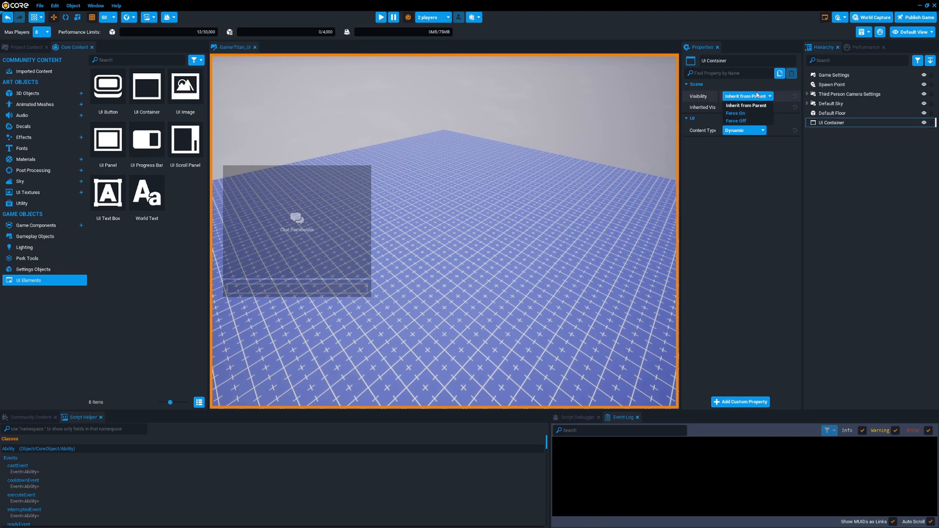
{"action": "left_click", "coordinate": [738, 121]}
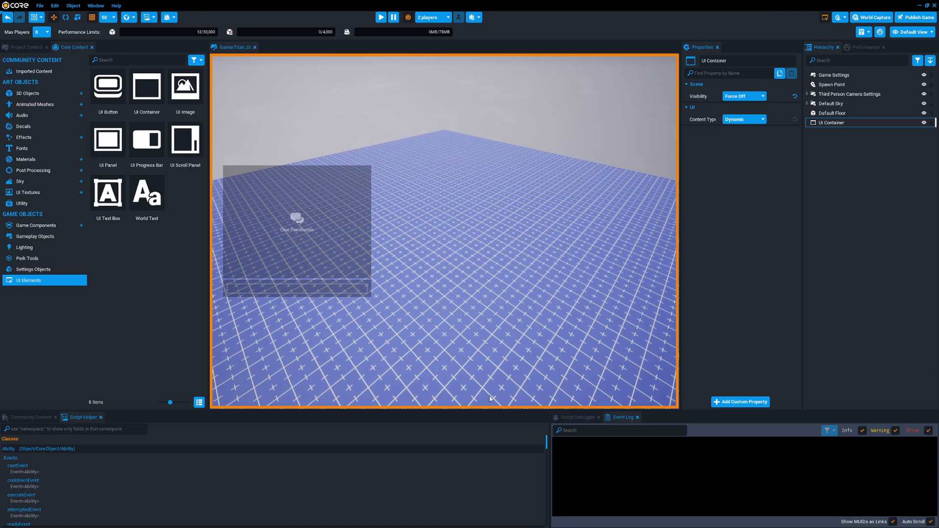
{"action": "left_click", "coordinate": [744, 96]}
{"action": "left_click", "coordinate": [739, 113]}
{"action": "left_click", "coordinate": [856, 222]}
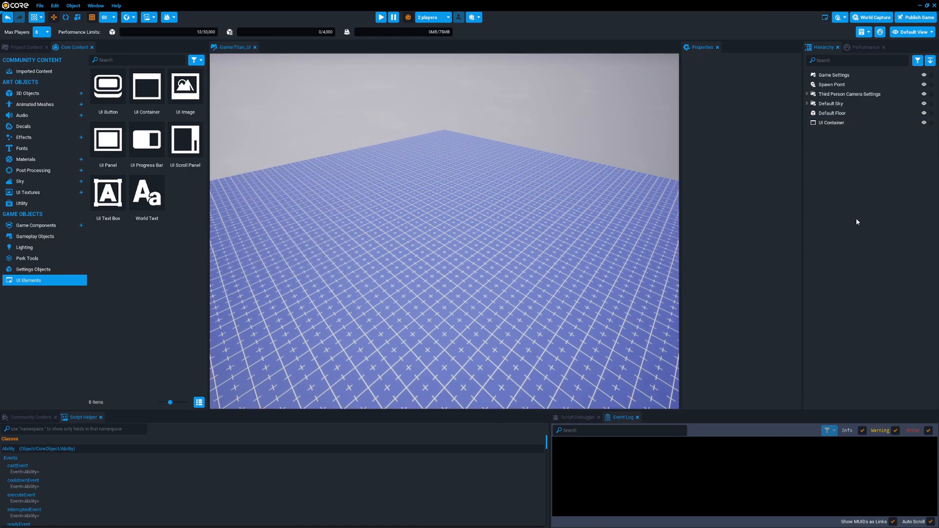
Step: Create a new client context containing the UI Container
{"action": "left_click", "coordinate": [826, 125]}
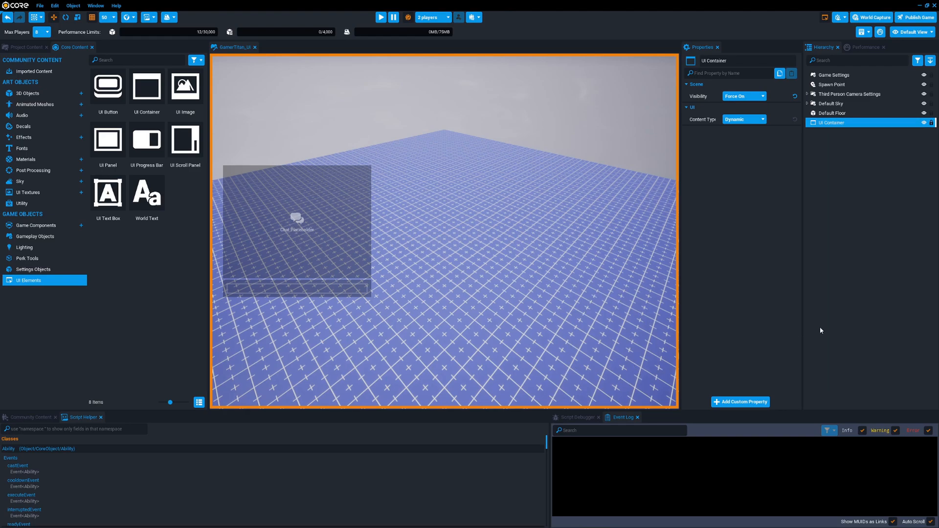
{"action": "right_click", "coordinate": [826, 126]}
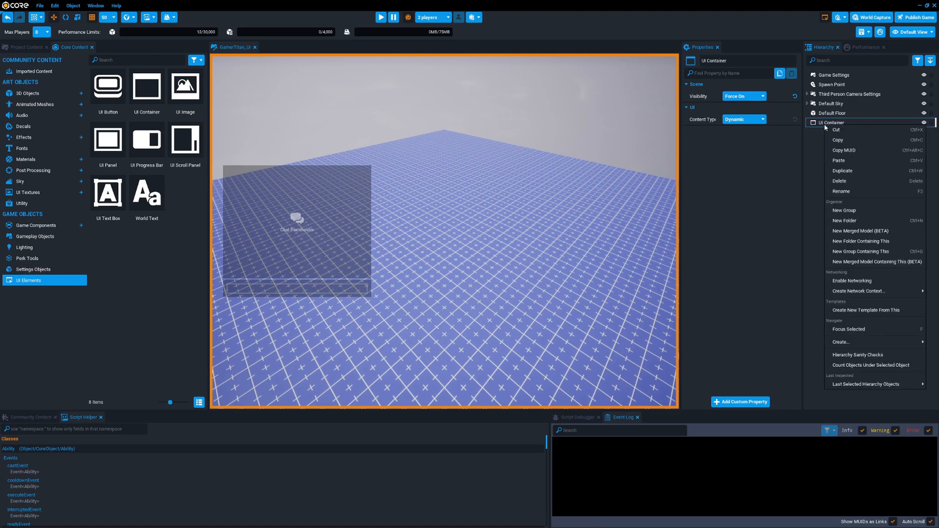
{"action": "mouse_move", "coordinate": [865, 291]}
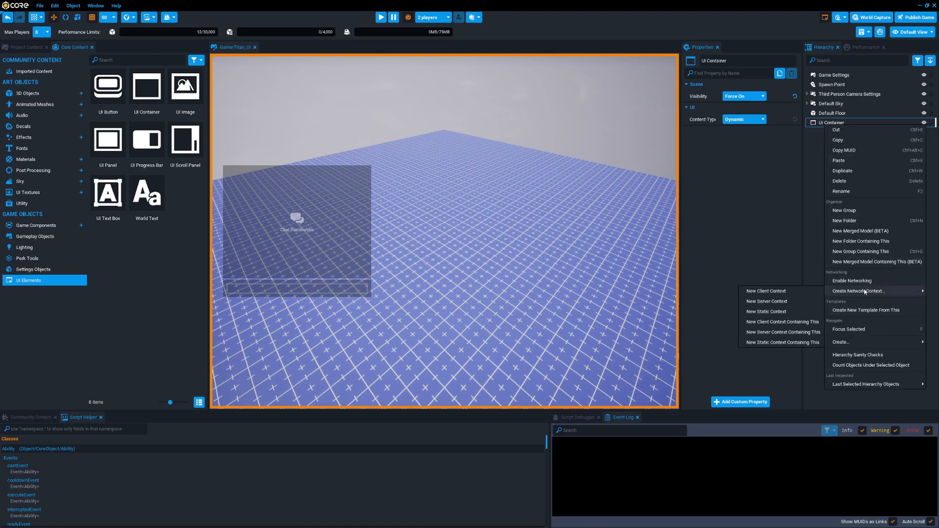
{"action": "left_click", "coordinate": [769, 325]}
{"action": "left_click", "coordinate": [864, 278]}
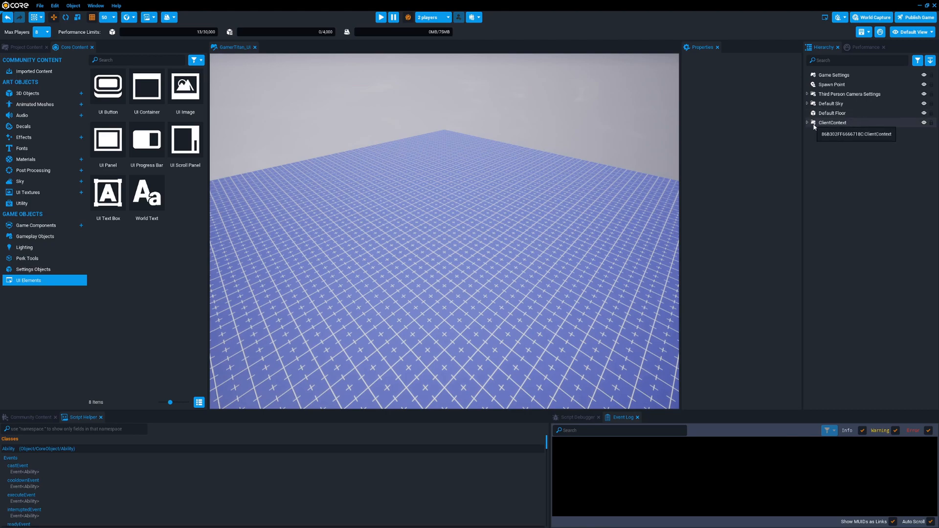
Step: Expand the client context and add a UI Panel inside the UI Container
{"action": "left_click", "coordinate": [807, 122]}
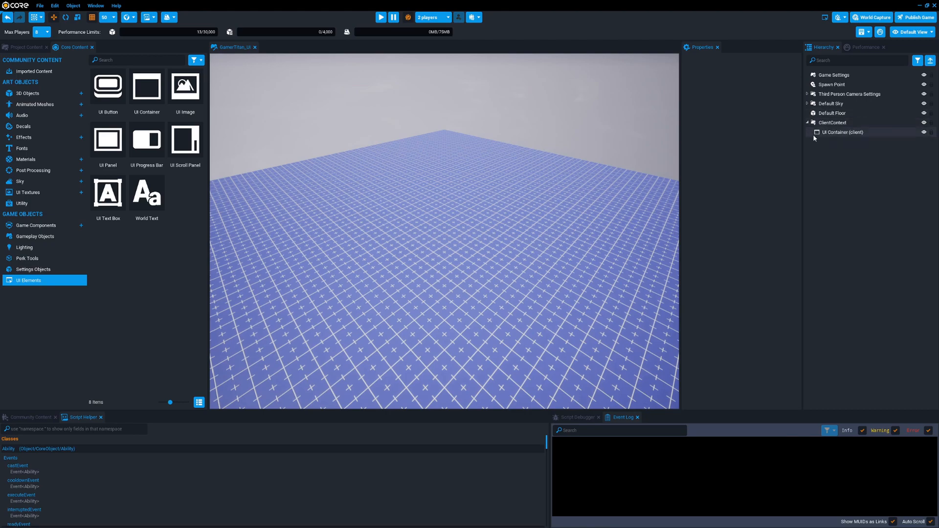
{"action": "left_click", "coordinate": [837, 133]}
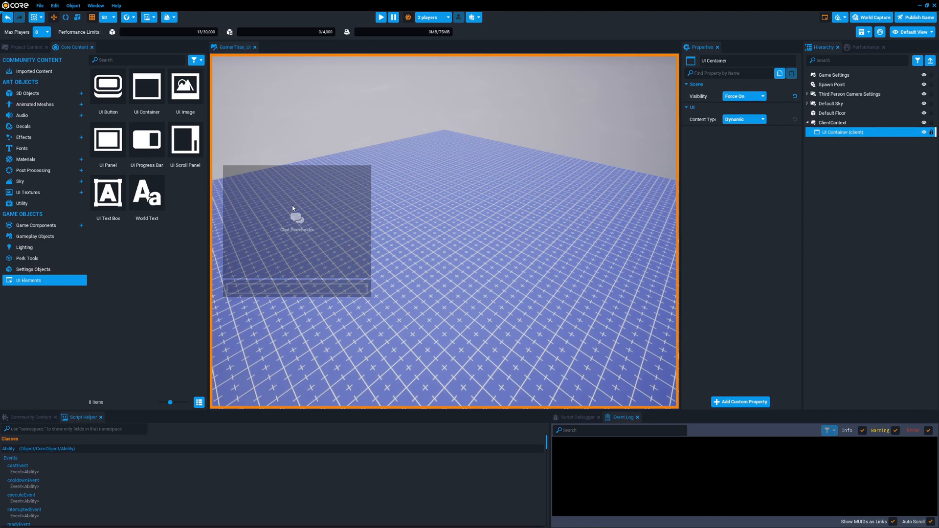
{"action": "left_click_drag", "start_coordinate": [116, 149], "coordinate": [842, 136]}
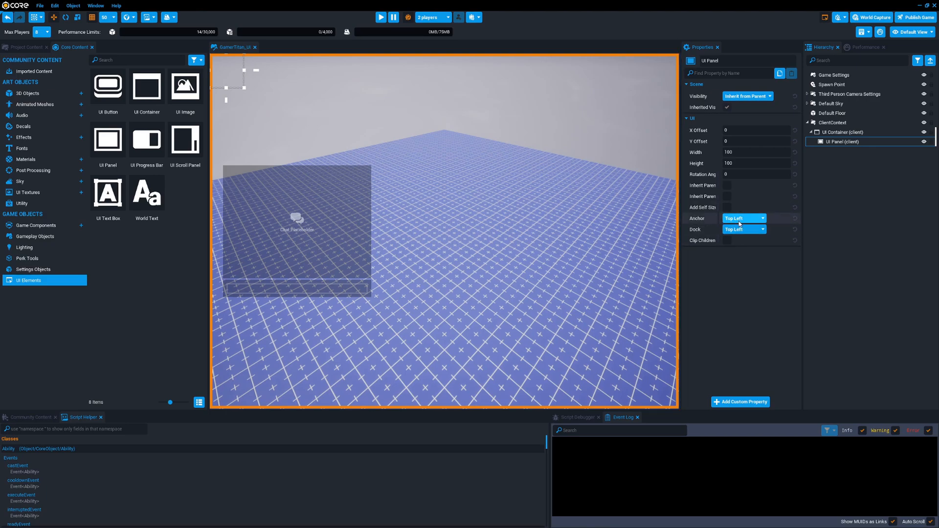
Step: Try placing the UI Panel freely at X offset 700 and Y offset 450, and reset both offsets to their defaults
{"action": "left_click_drag", "start_coordinate": [241, 82], "coordinate": [463, 225]}
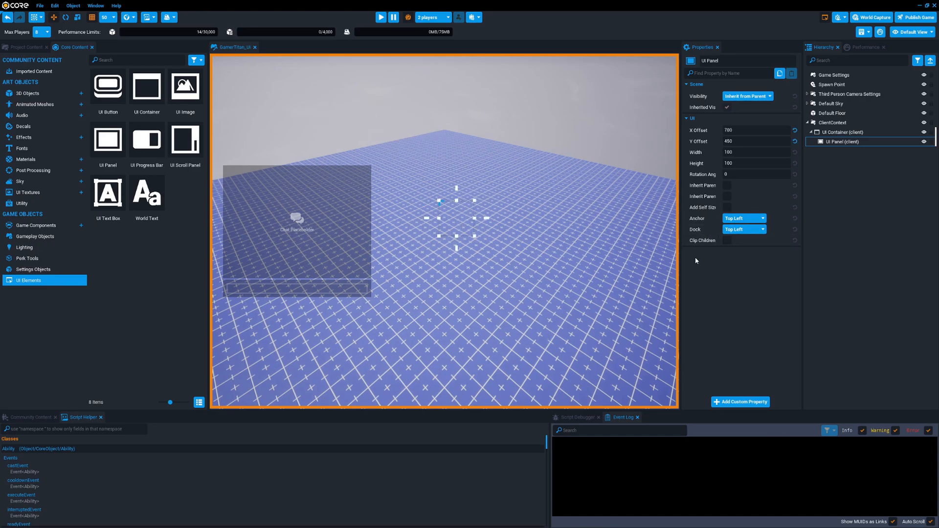
{"action": "mouse_move", "coordinate": [705, 255]}
{"action": "left_mouse_down"}
{"action": "mouse_move", "coordinate": [793, 254]}
{"action": "mouse_move", "coordinate": [694, 245]}
{"action": "left_mouse_up"}
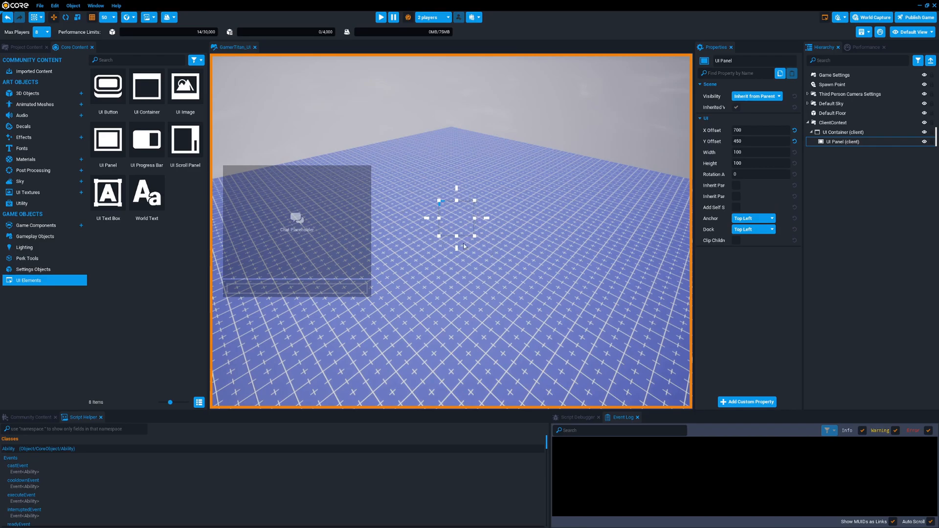
{"action": "left_click_drag", "start_coordinate": [695, 261], "coordinate": [786, 258]}
{"action": "left_click_drag", "start_coordinate": [723, 262], "coordinate": [687, 263]}
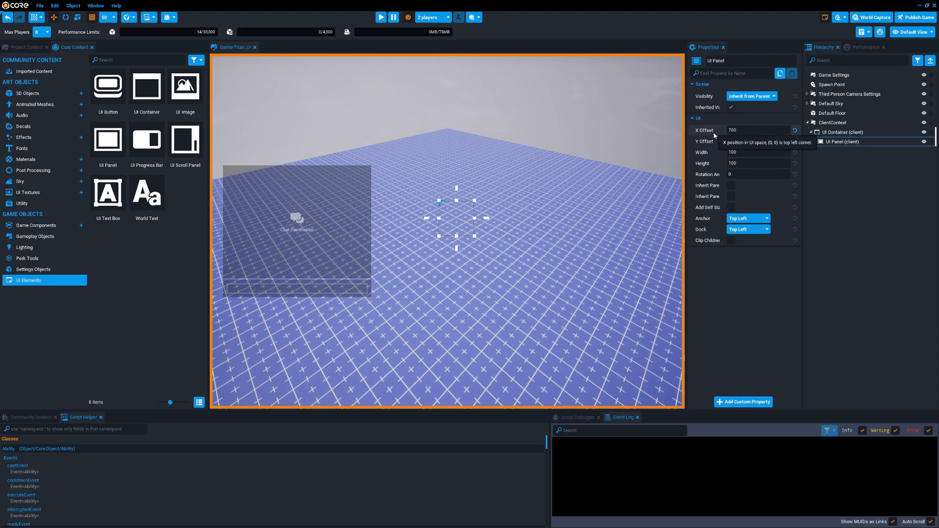
{"action": "left_click", "coordinate": [795, 130]}
{"action": "left_click", "coordinate": [795, 141]}
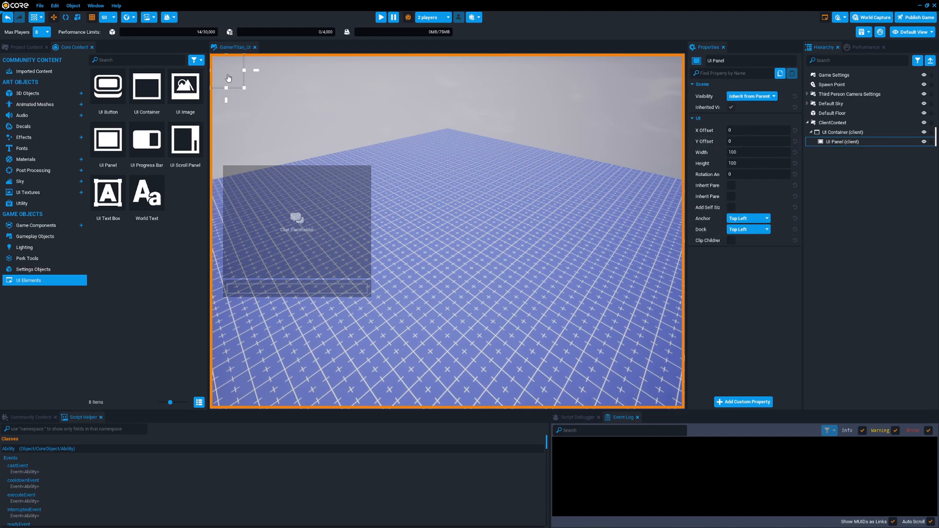
Step: Set both the anchor and the dock of the UI Panel to Middle Center
{"action": "left_click", "coordinate": [752, 219]}
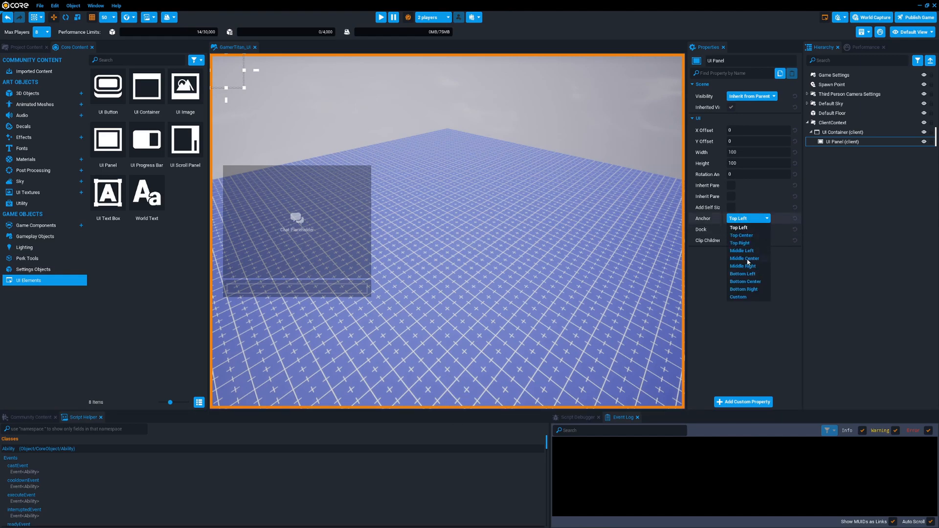
{"action": "left_click", "coordinate": [746, 258]}
{"action": "left_click", "coordinate": [751, 229]}
{"action": "left_click", "coordinate": [745, 270]}
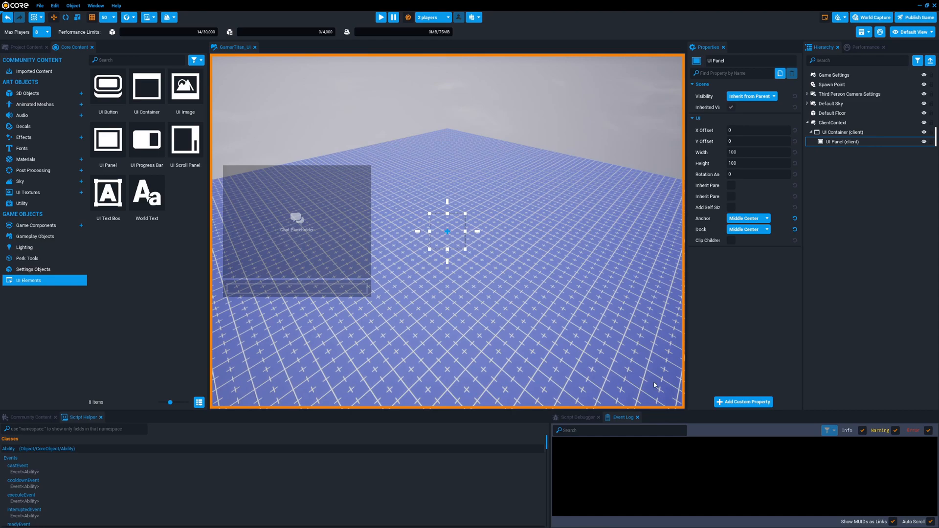
Step: Add a UI Image inside the UI Panel and make it inherit the parent's width and height
{"action": "left_click", "coordinate": [834, 143]}
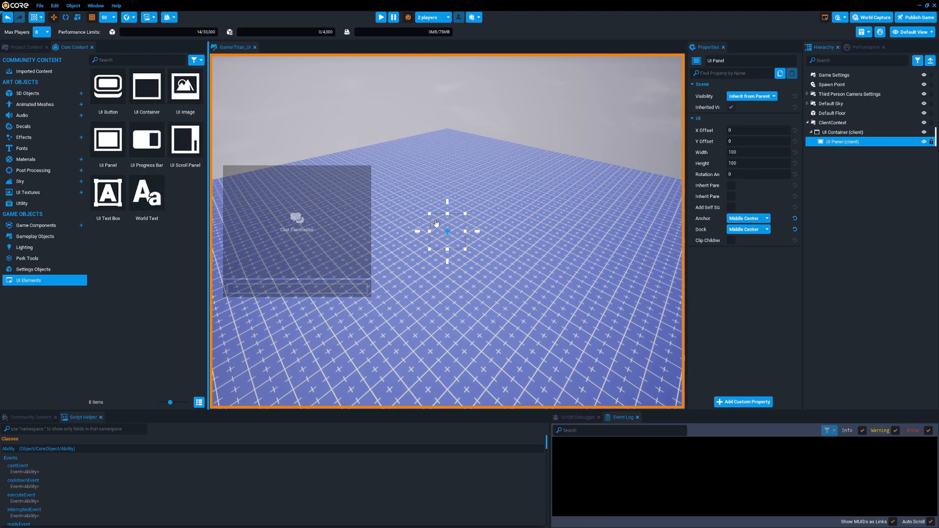
{"action": "right_click_drag", "start_coordinate": [501, 253], "coordinate": [519, 199]}
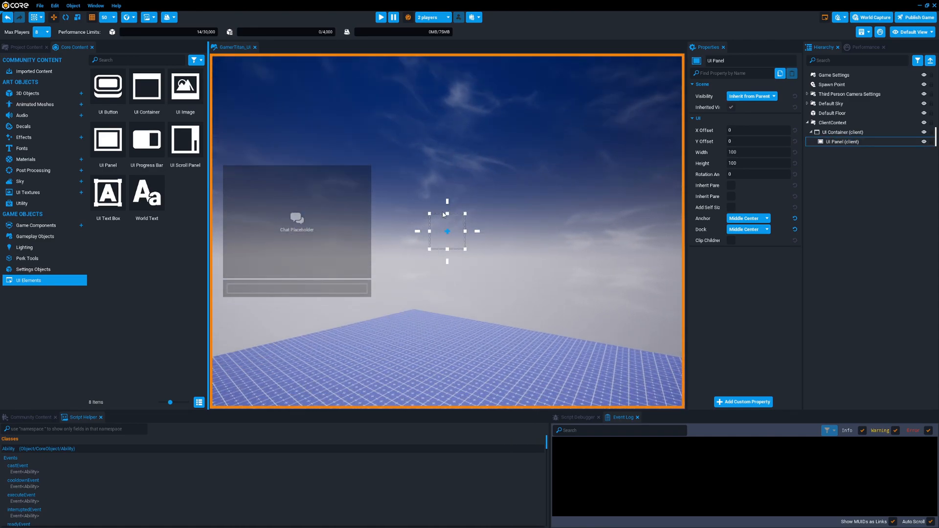
{"action": "left_click_drag", "start_coordinate": [185, 96], "coordinate": [838, 144]}
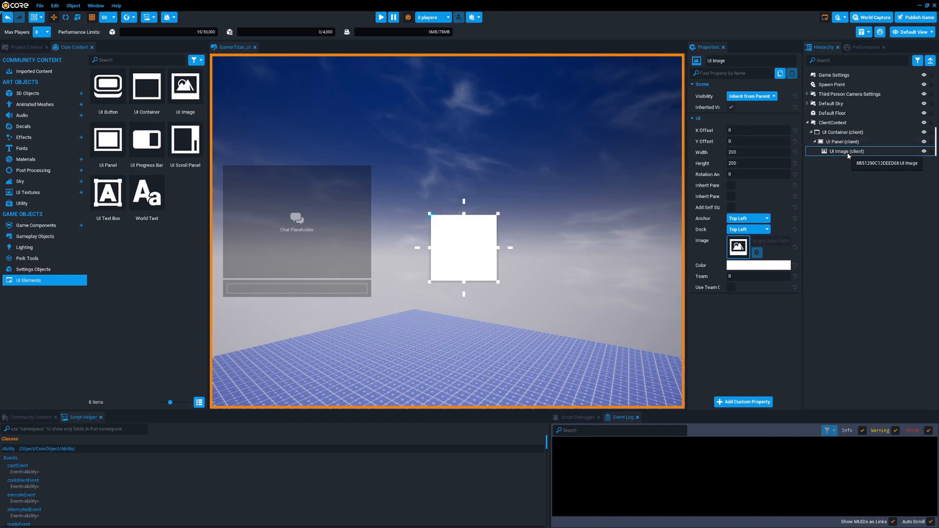
{"action": "left_click", "coordinate": [730, 186]}
{"action": "left_click", "coordinate": [731, 196]}
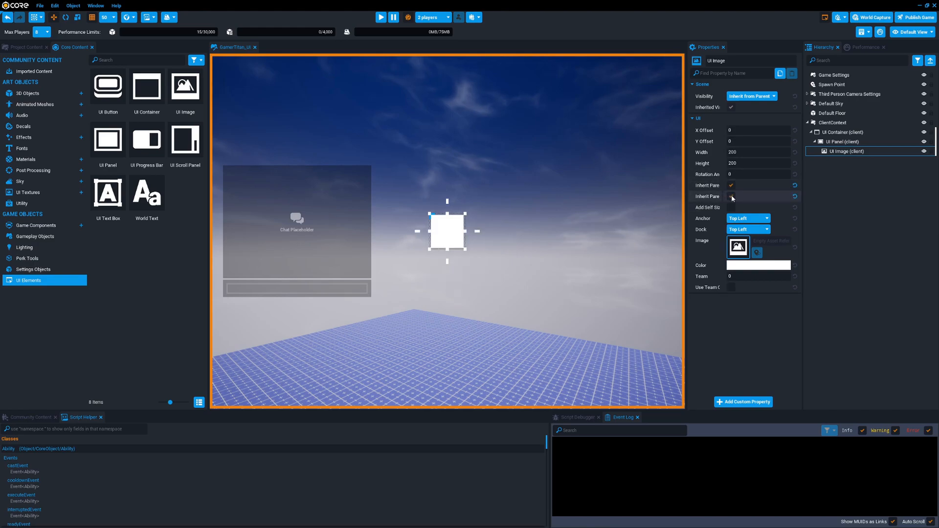
Step: Resize the UI Panel to a width of 350 and a height of 150
{"action": "left_click", "coordinate": [830, 143]}
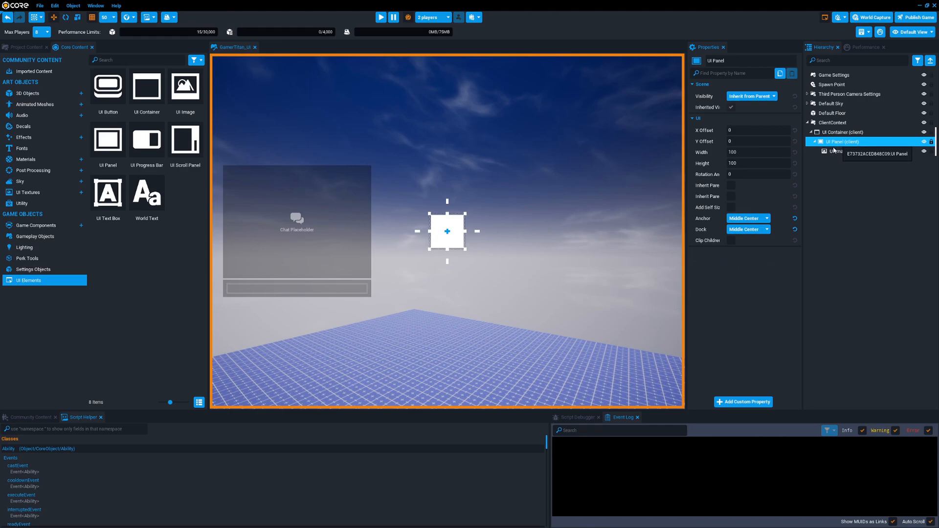
{"action": "left_click_drag", "start_coordinate": [466, 250], "coordinate": [545, 267]}
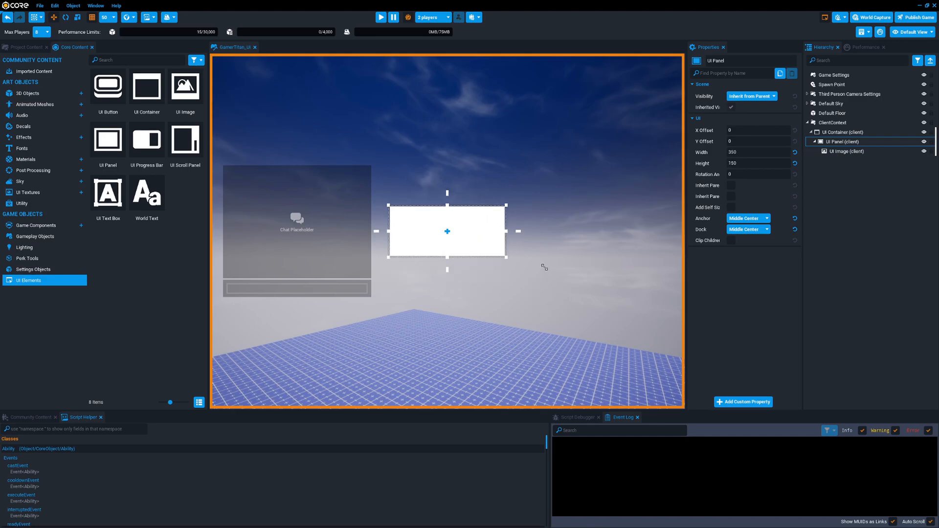
Step: Turn off parent width and height inheritance for the UI Image
{"action": "left_click", "coordinate": [841, 152]}
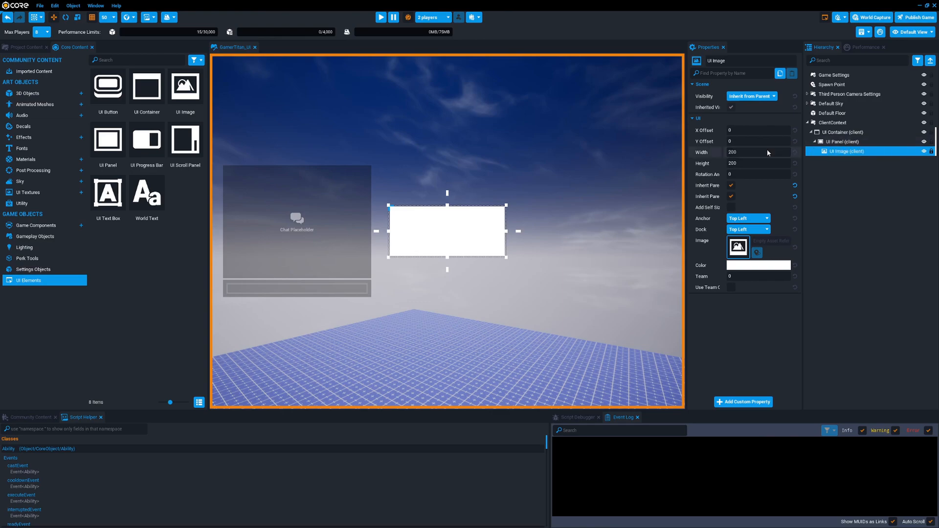
{"action": "left_click", "coordinate": [731, 186]}
{"action": "left_click", "coordinate": [732, 197]}
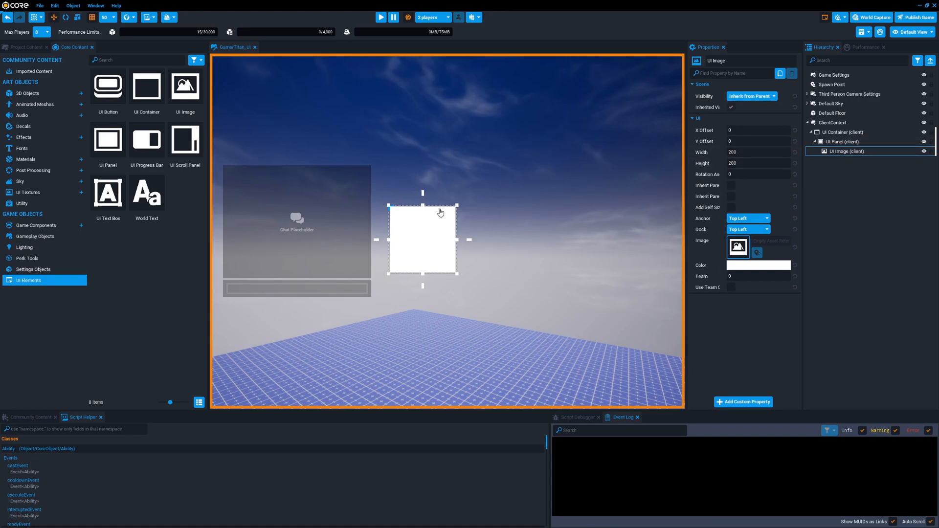
Step: Set both the anchor and the dock of the UI Panel to Bottom Center
{"action": "left_click", "coordinate": [843, 142]}
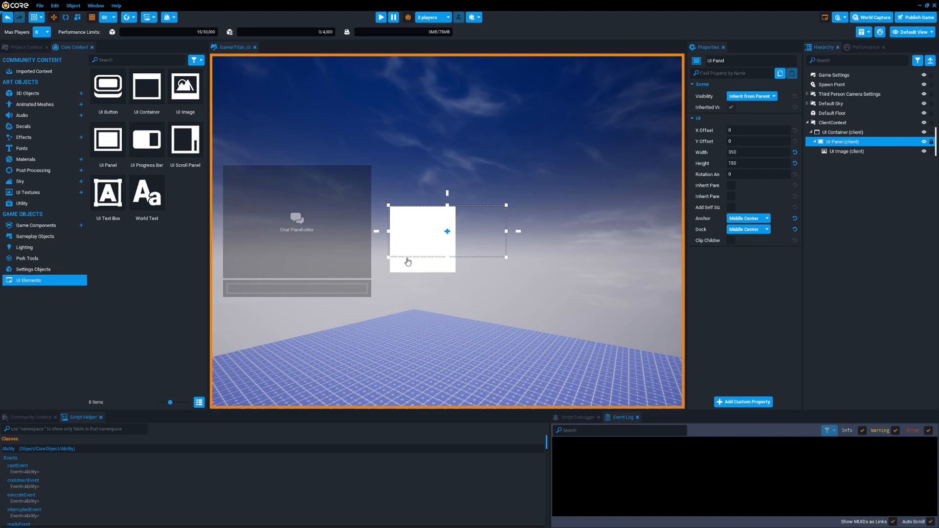
{"action": "left_click", "coordinate": [748, 219]}
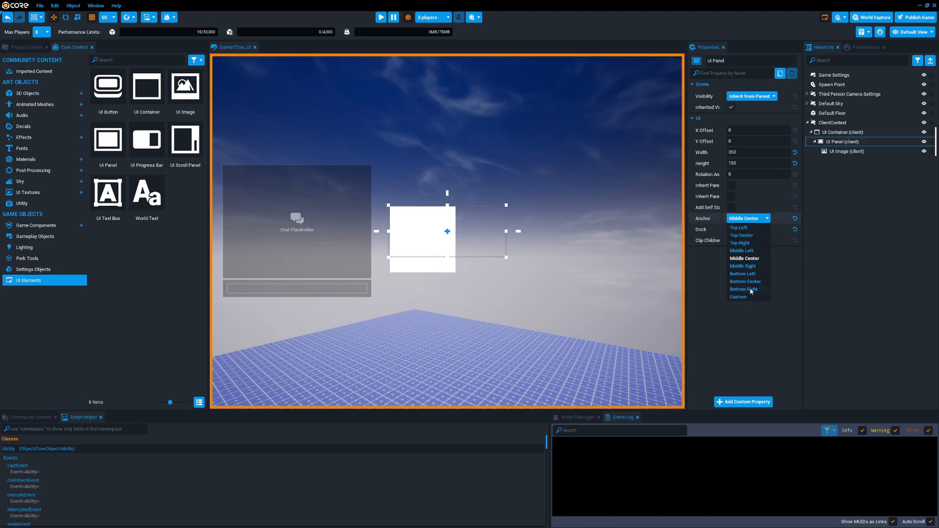
{"action": "left_click", "coordinate": [747, 282]}
{"action": "left_click", "coordinate": [751, 230]}
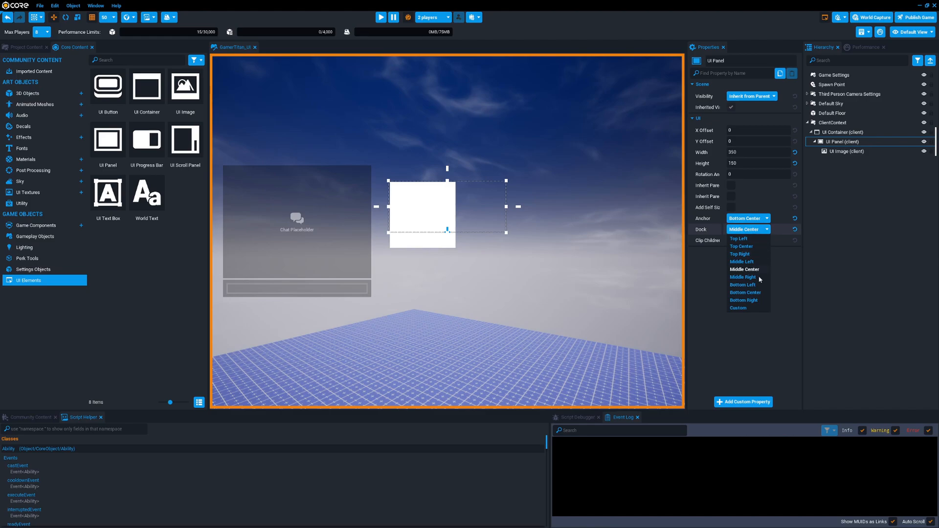
{"action": "left_click", "coordinate": [745, 293]}
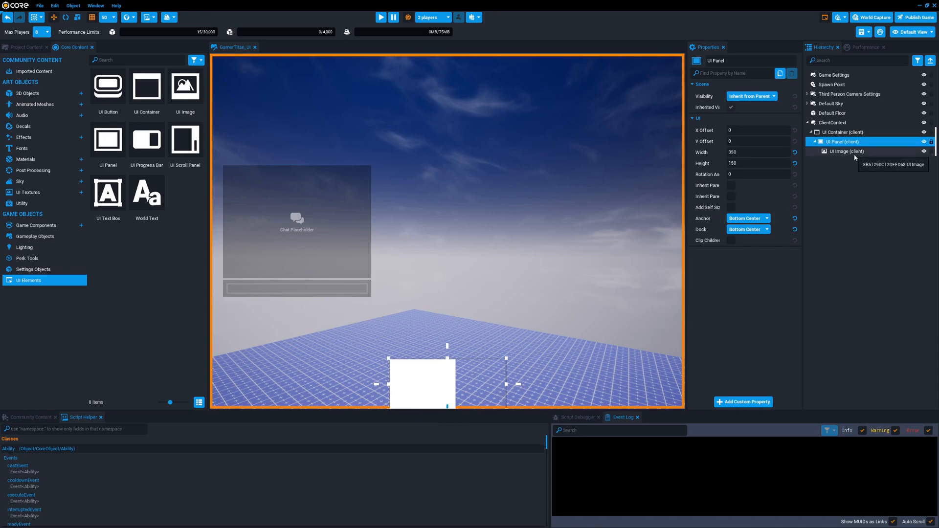
Step: Raise the UI Panel above the screen's lower edge with a Y offset of about -77
{"action": "left_click", "coordinate": [830, 150]}
{"action": "left_click", "coordinate": [829, 143]}
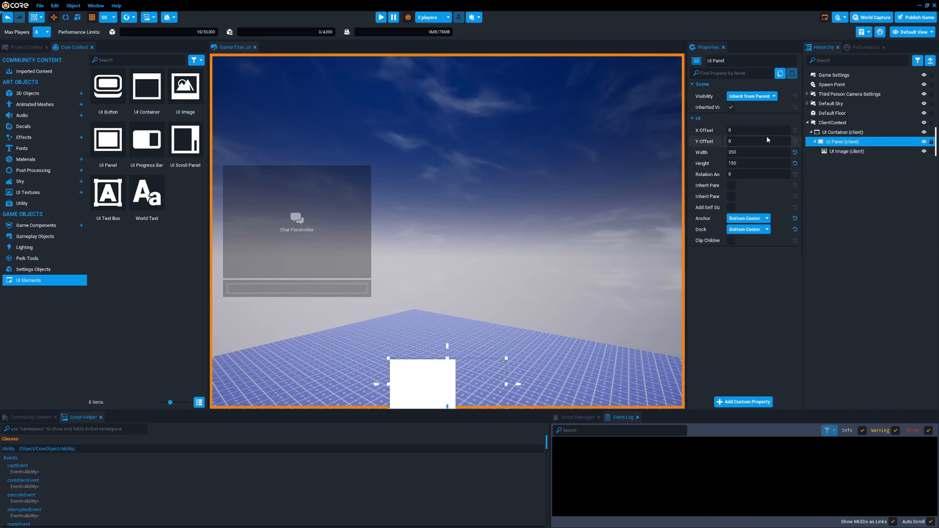
{"action": "left_click_drag", "start_coordinate": [724, 142], "coordinate": [700, 141]}
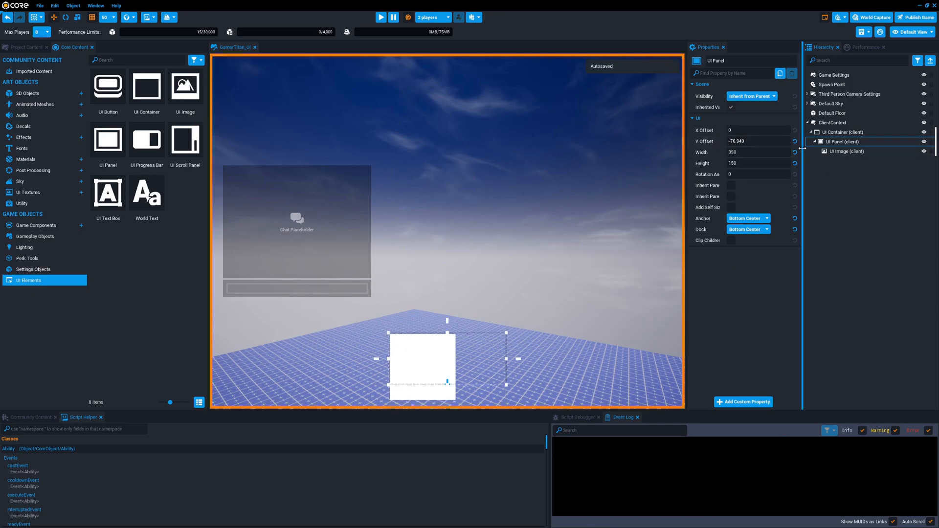
Step: Turn on parent width and parent height inheritance for the UI Image
{"action": "left_click", "coordinate": [841, 151]}
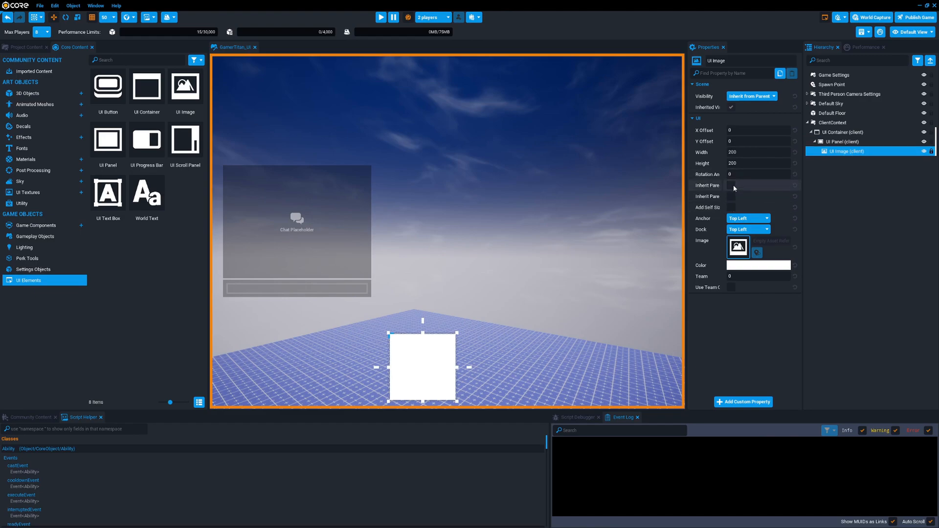
{"action": "left_click", "coordinate": [730, 186]}
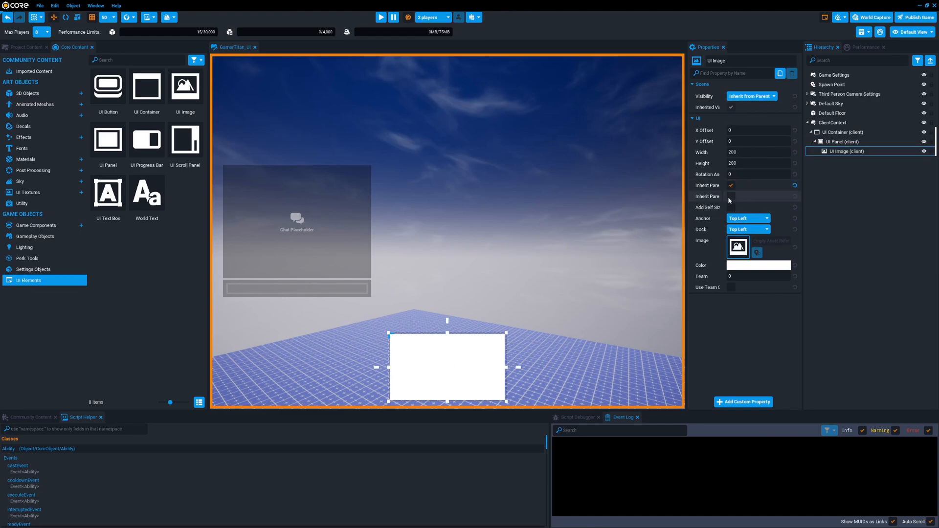
{"action": "left_click_drag", "start_coordinate": [685, 189], "coordinate": [629, 191]}
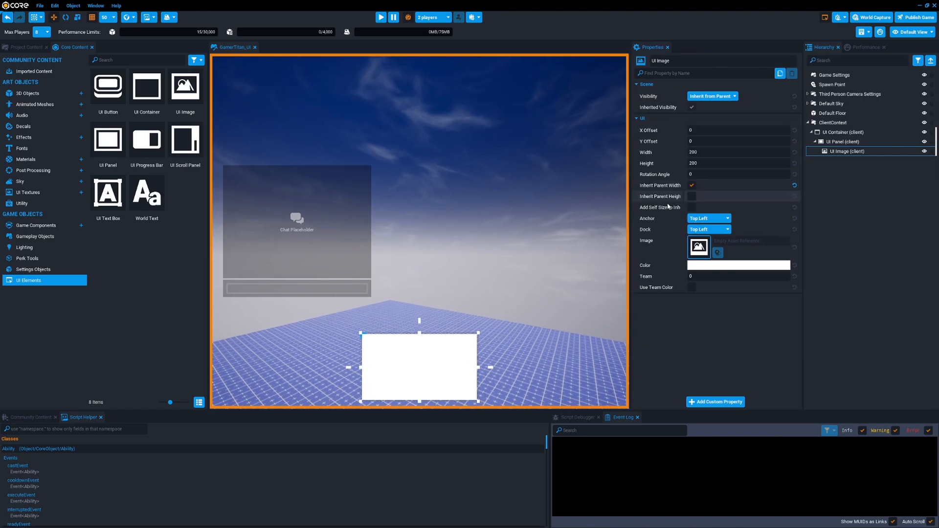
{"action": "left_click", "coordinate": [692, 197]}
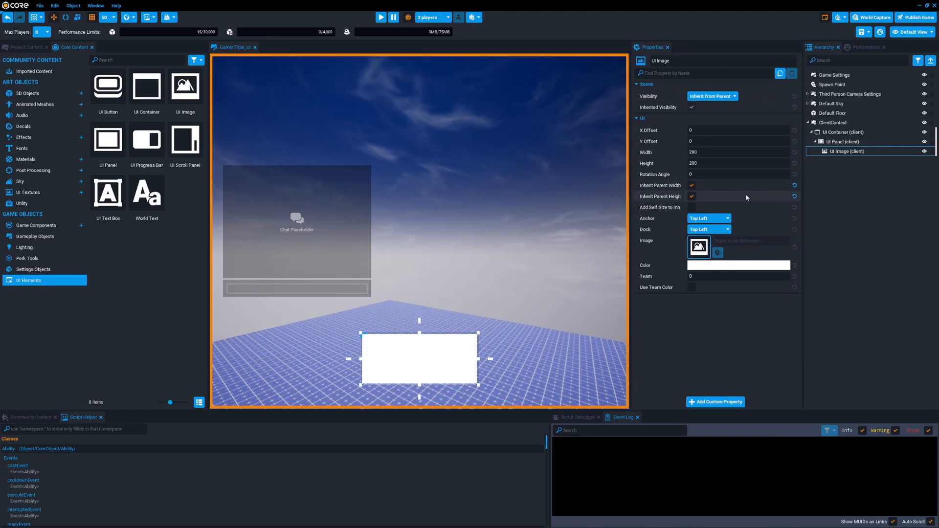
Step: Change the UI Image's color to fully opaque black
{"action": "left_click", "coordinate": [710, 265]}
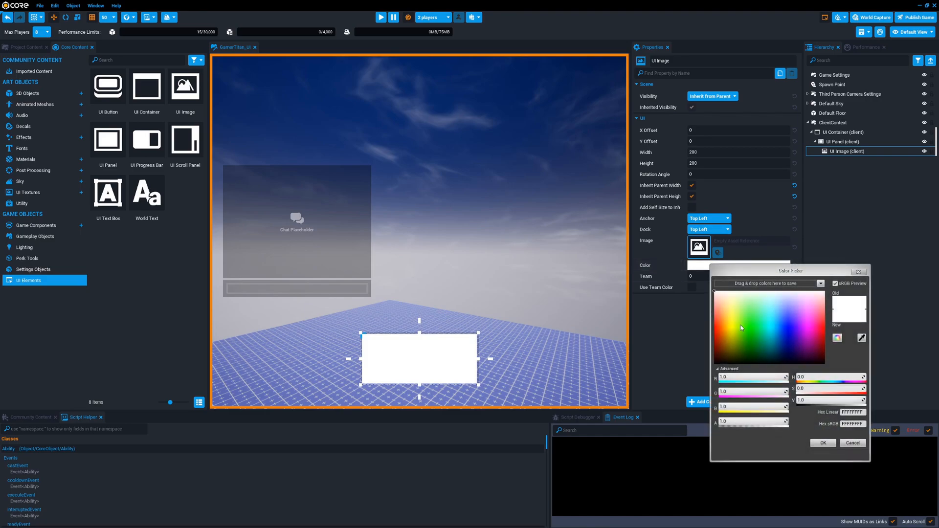
{"action": "left_click_drag", "start_coordinate": [725, 349], "coordinate": [706, 368]}
{"action": "mouse_move", "coordinate": [783, 422]}
{"action": "left_mouse_down"}
{"action": "mouse_move", "coordinate": [739, 422]}
{"action": "mouse_move", "coordinate": [789, 422]}
{"action": "left_mouse_up"}
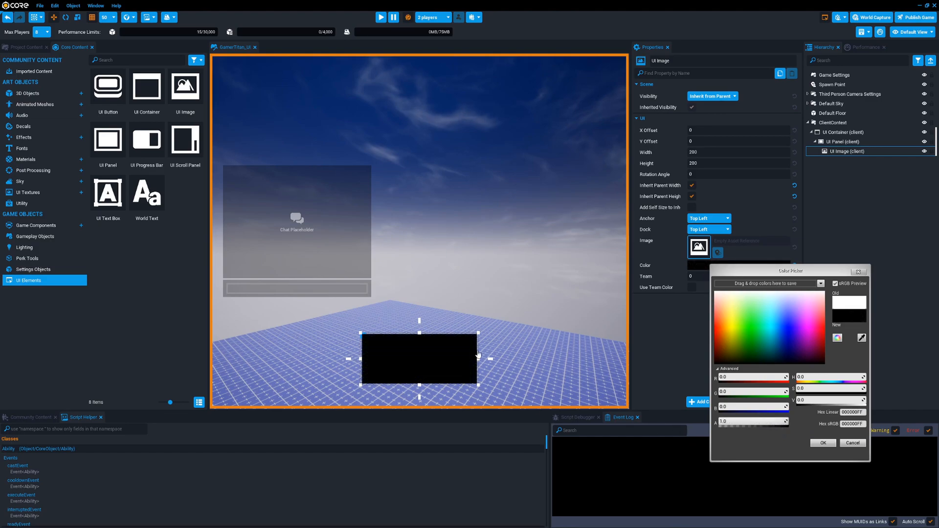
{"action": "left_click", "coordinate": [824, 442]}
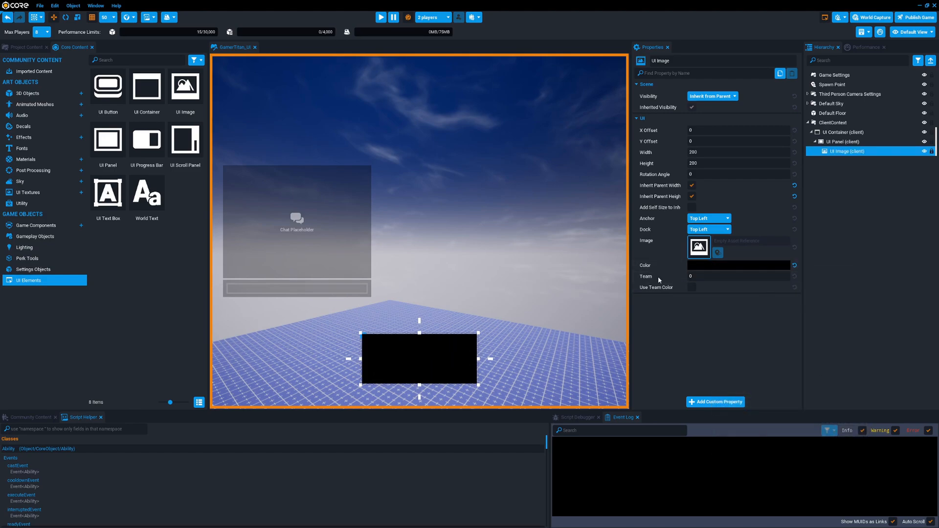
Step: Enlarge the UI Panel to a width of 450 and a height of 200
{"action": "left_click", "coordinate": [846, 143]}
{"action": "left_click_drag", "start_coordinate": [481, 362], "coordinate": [497, 361]}
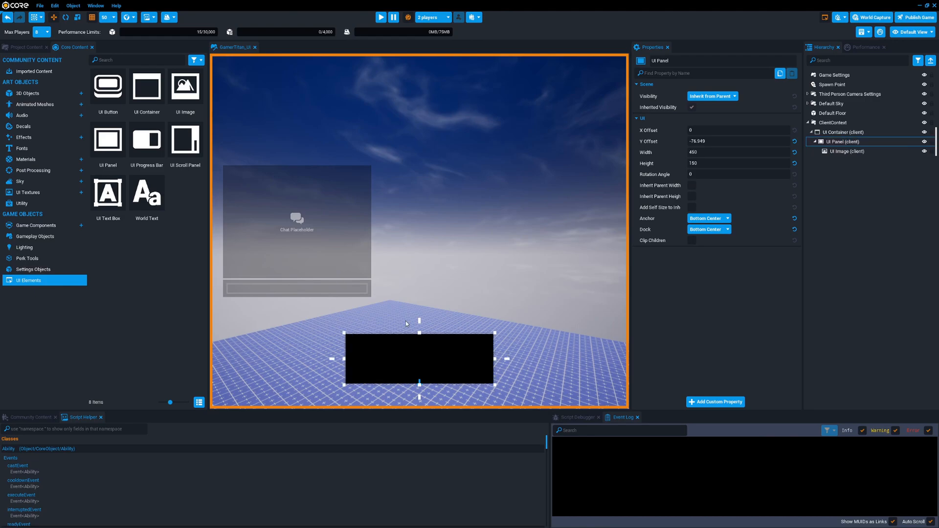
{"action": "left_click_drag", "start_coordinate": [419, 332], "coordinate": [419, 317]}
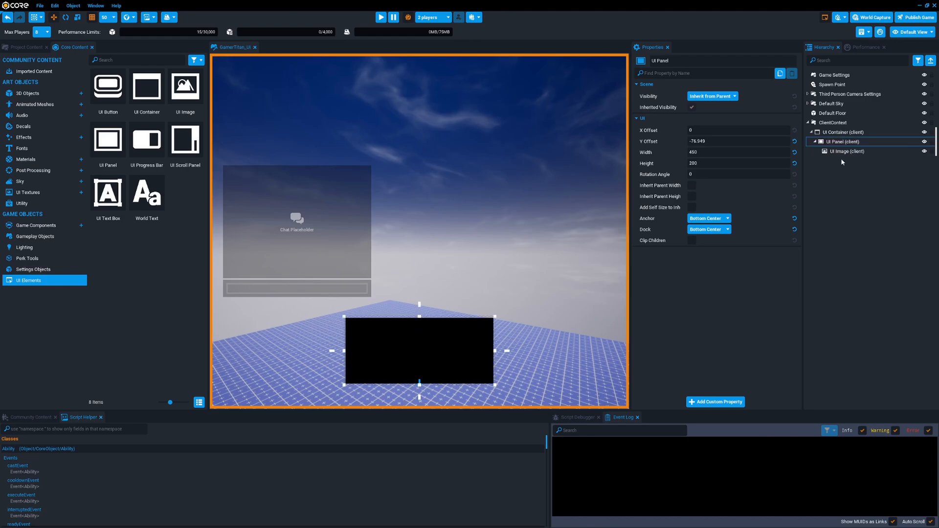
Step: Rename the UI Panel as PlayerCurrencyPanel
{"action": "left_click", "coordinate": [837, 143]}
{"action": "key", "text": "F2"}
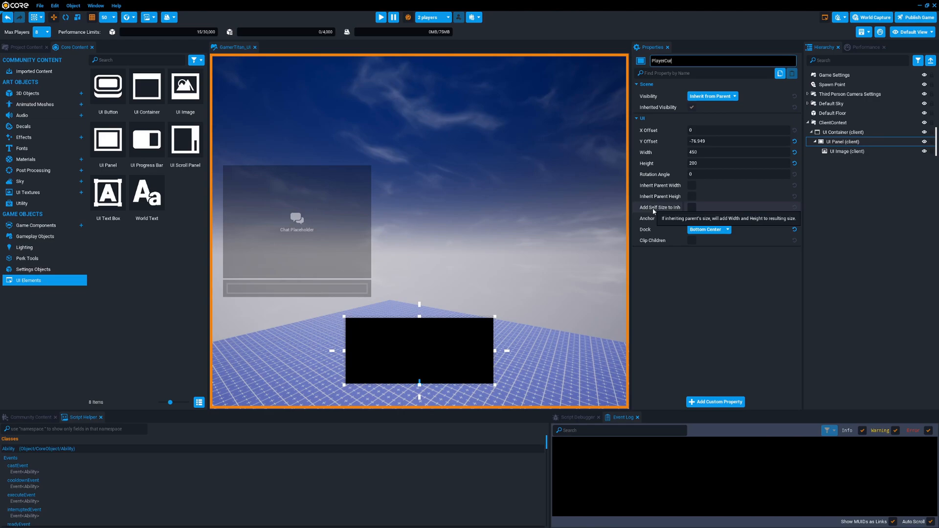
{"action": "type", "text": "l"}
{"action": "key", "text": "Return"}
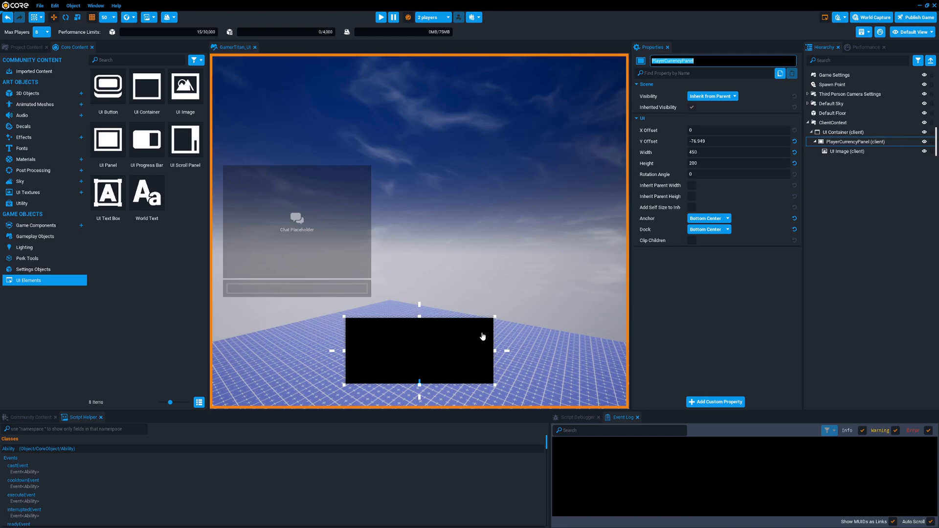
Step: Rename the UI Image inside PlayerCurrencyPanel as Background and clear the selection
{"action": "left_click", "coordinate": [849, 152]}
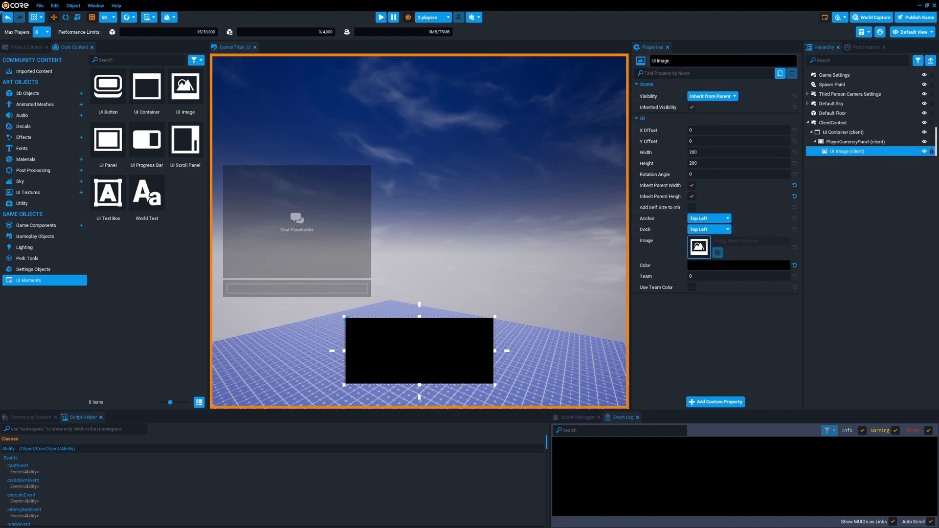
{"action": "left_click", "coordinate": [712, 64]}
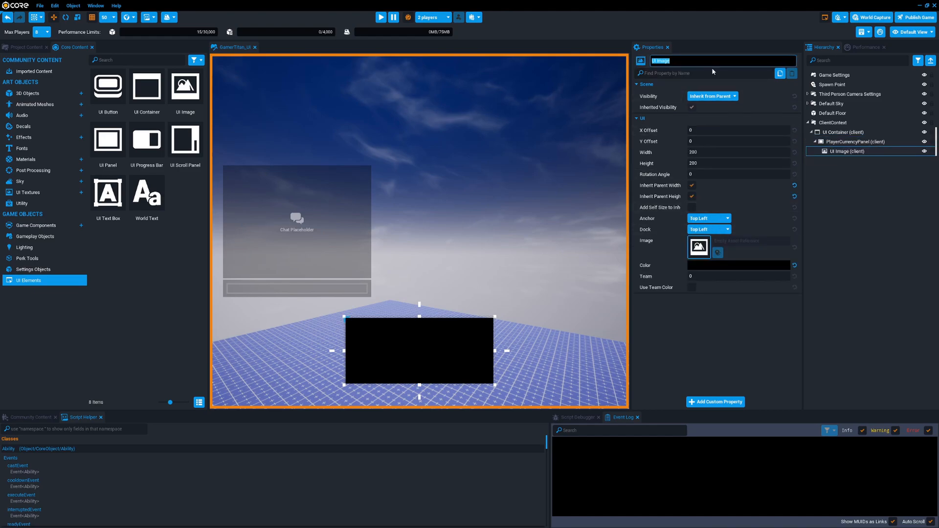
{"action": "type", "text": "Background"}
{"action": "key", "text": "Return"}
{"action": "left_click", "coordinate": [908, 322]}
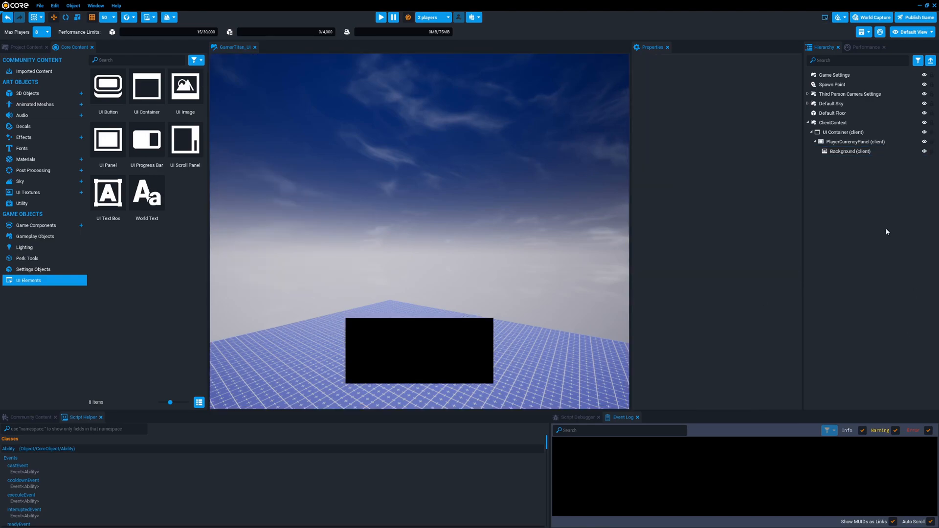
Step: Turn off parent width and height inheritance for the Background image
{"action": "left_click", "coordinate": [851, 152]}
{"action": "left_click", "coordinate": [854, 142]}
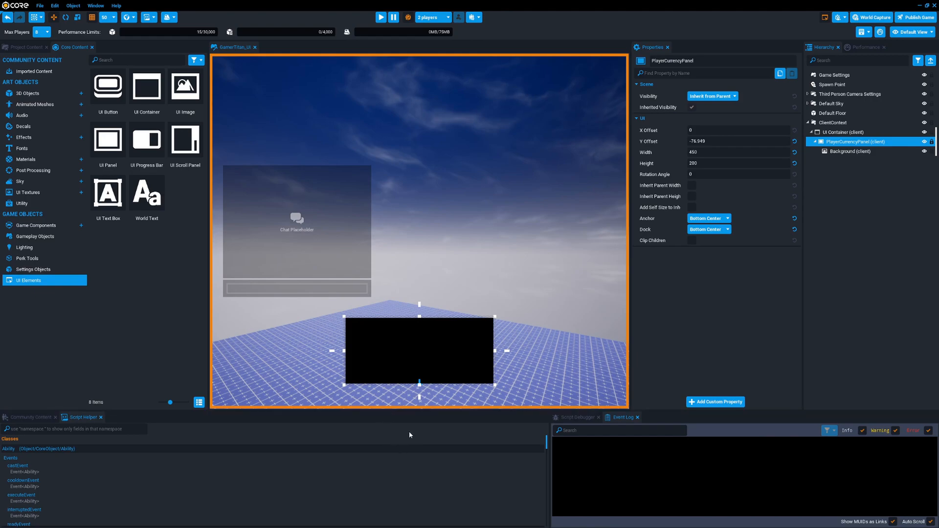
{"action": "left_click", "coordinate": [846, 151]}
{"action": "left_click", "coordinate": [690, 185]}
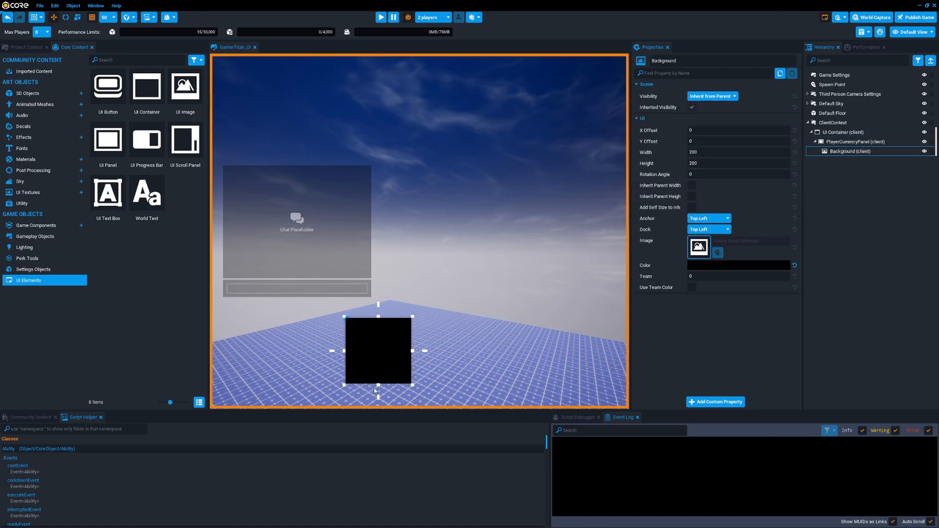
Step: Enable Clip Children on PlayerCurrencyPanel so the Background image cannot draw outside its bounds
{"action": "left_click", "coordinate": [843, 142]}
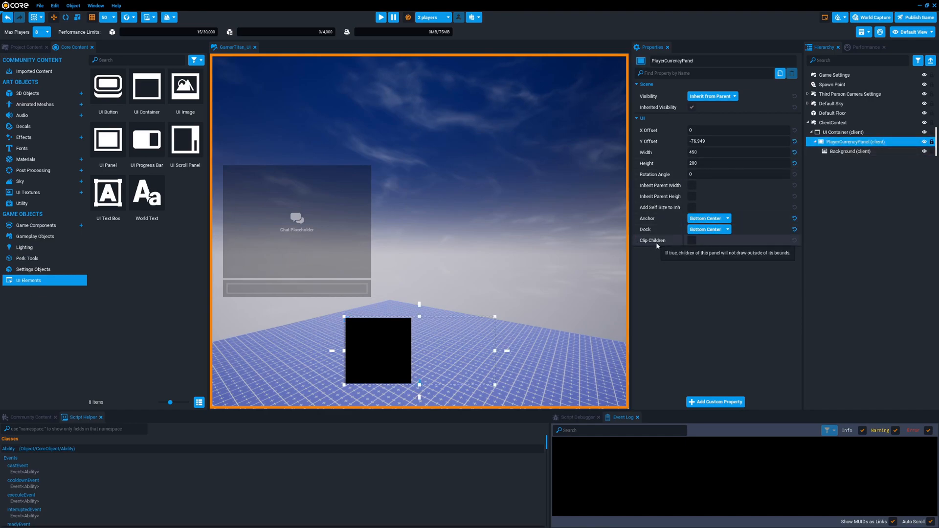
{"action": "left_click", "coordinate": [691, 241]}
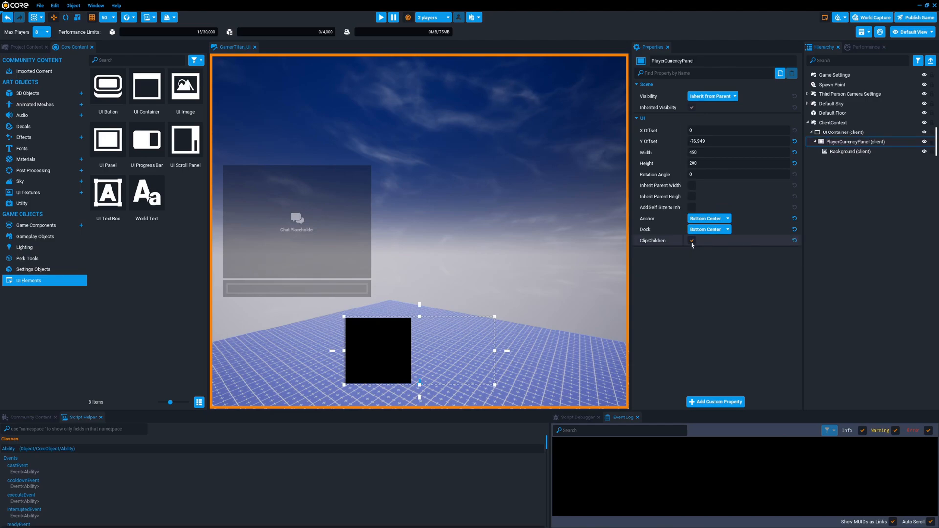
{"action": "left_click", "coordinate": [832, 152]}
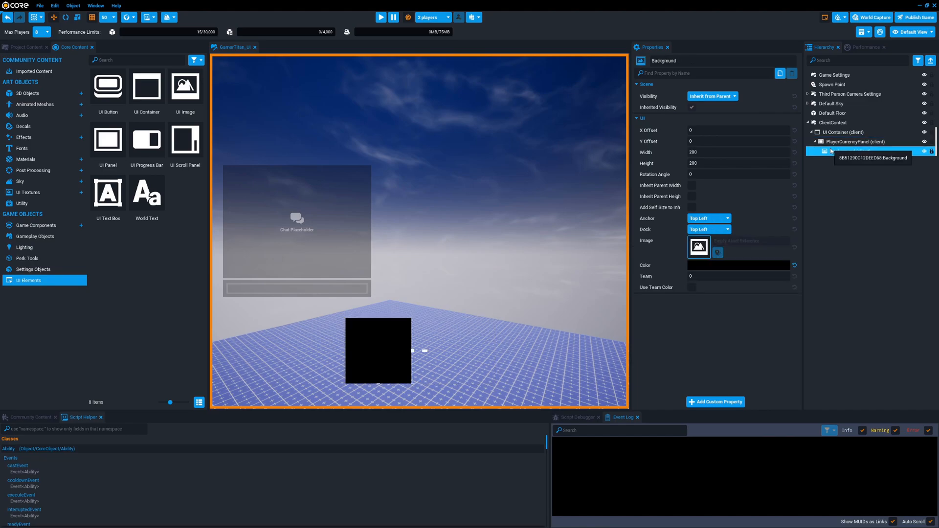
Step: Raise PlayerCurrencyPanel's lower edge to reduce its height to 50, and turn off Clip Children
{"action": "left_click", "coordinate": [842, 142]}
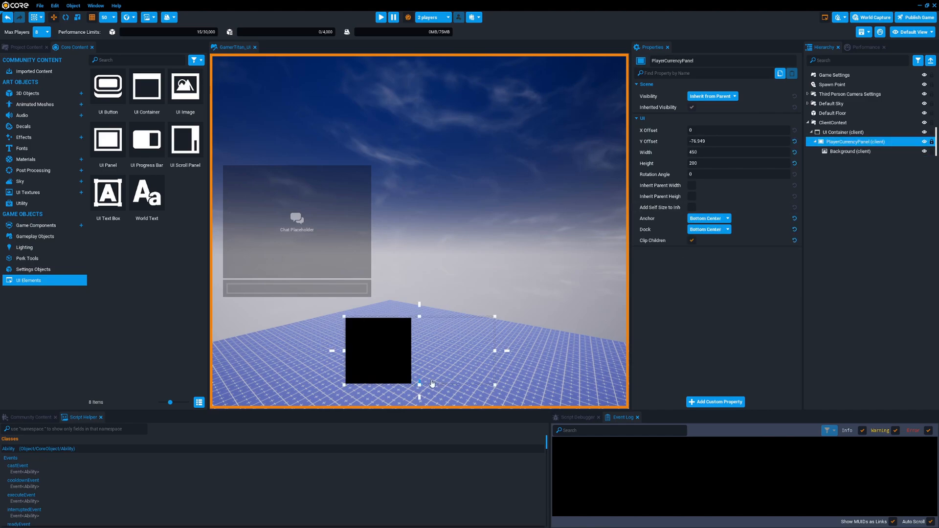
{"action": "left_click_drag", "start_coordinate": [419, 384], "coordinate": [429, 332]}
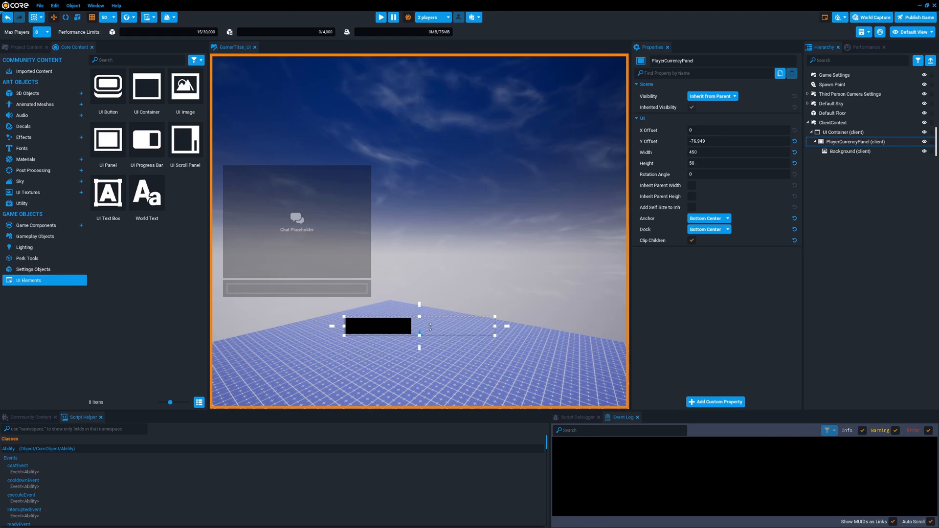
{"action": "left_click", "coordinate": [841, 152]}
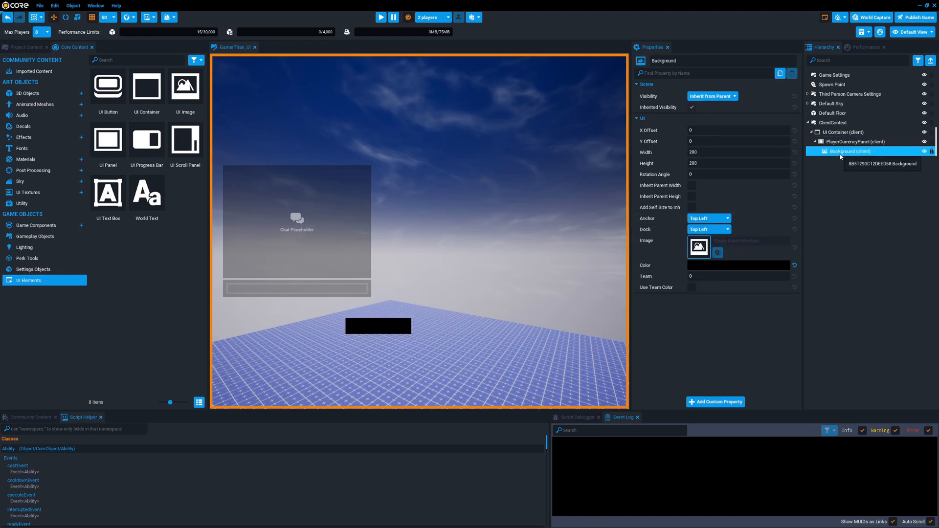
{"action": "left_click", "coordinate": [705, 162]}
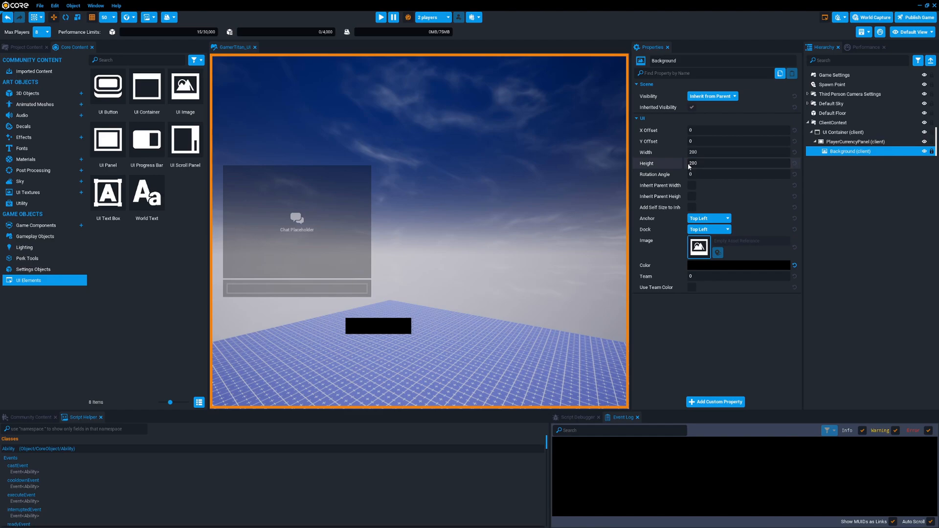
{"action": "left_click", "coordinate": [834, 143]}
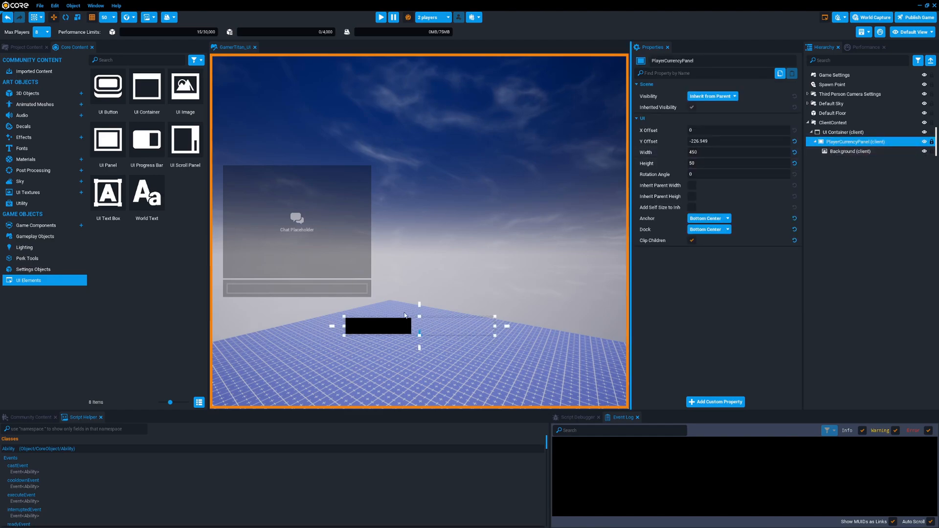
{"action": "left_click", "coordinate": [691, 240]}
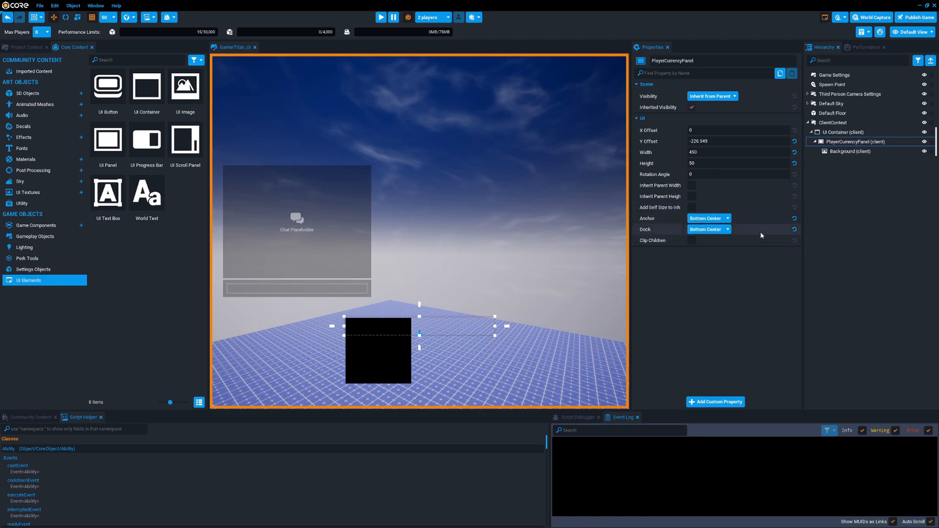
{"action": "left_click", "coordinate": [692, 196]}
{"action": "left_click", "coordinate": [692, 186]}
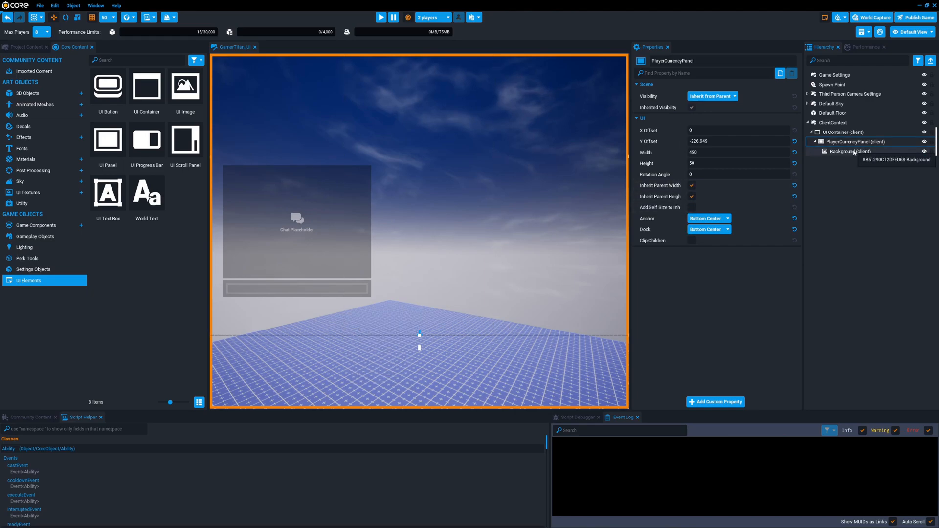
{"action": "left_click", "coordinate": [692, 186]}
{"action": "left_click", "coordinate": [692, 197]}
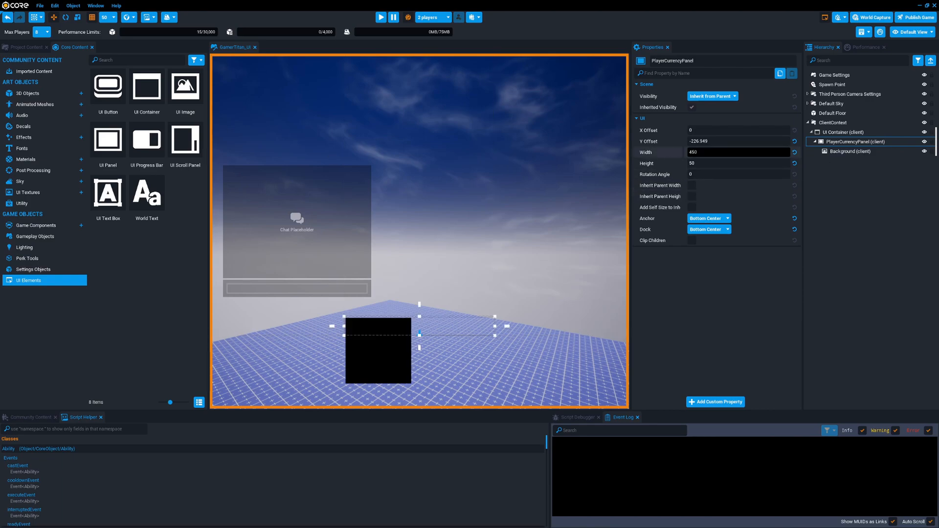
Step: Make the Background image inherit both the width and the height of PlayerCurrencyPanel
{"action": "left_click", "coordinate": [851, 151]}
{"action": "left_click", "coordinate": [692, 185]}
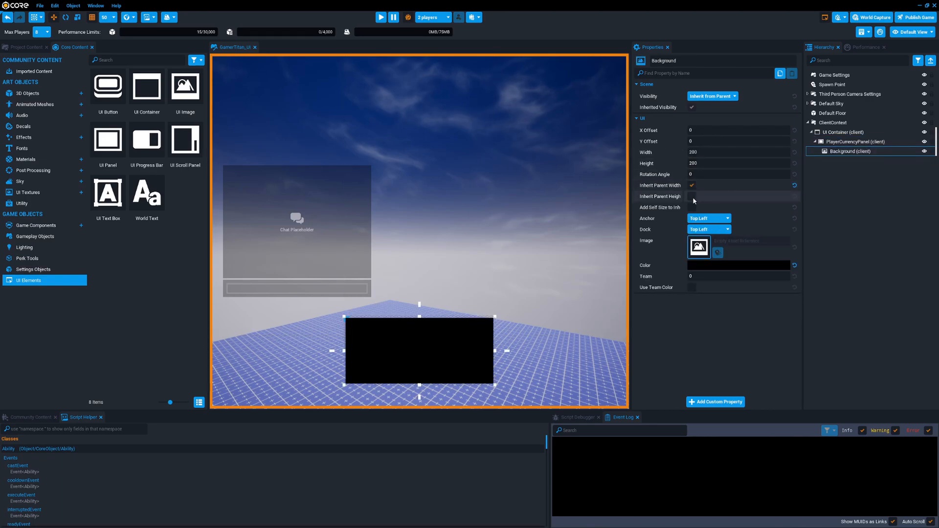
{"action": "left_click", "coordinate": [692, 197]}
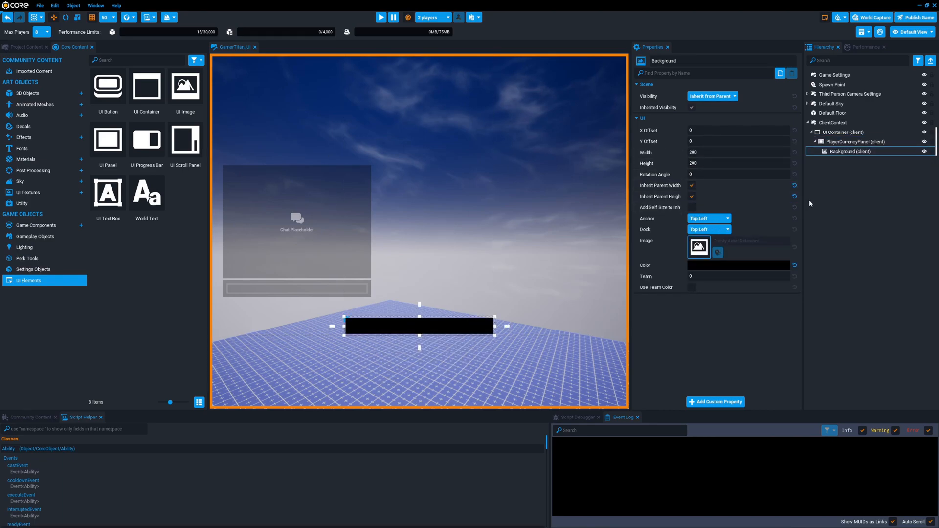
Step: Add the Background image's own size to the inherited size, with a width of 5 and a height of 5
{"action": "left_click", "coordinate": [692, 207]}
{"action": "left_click", "coordinate": [709, 152]}
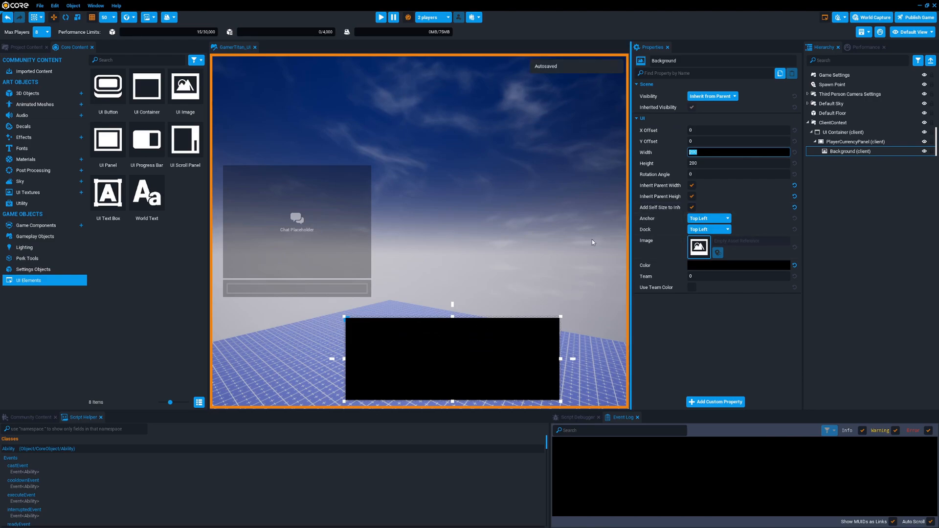
{"action": "type", "text": "5"}
{"action": "key", "text": "Tab"}
{"action": "type", "text": "5"}
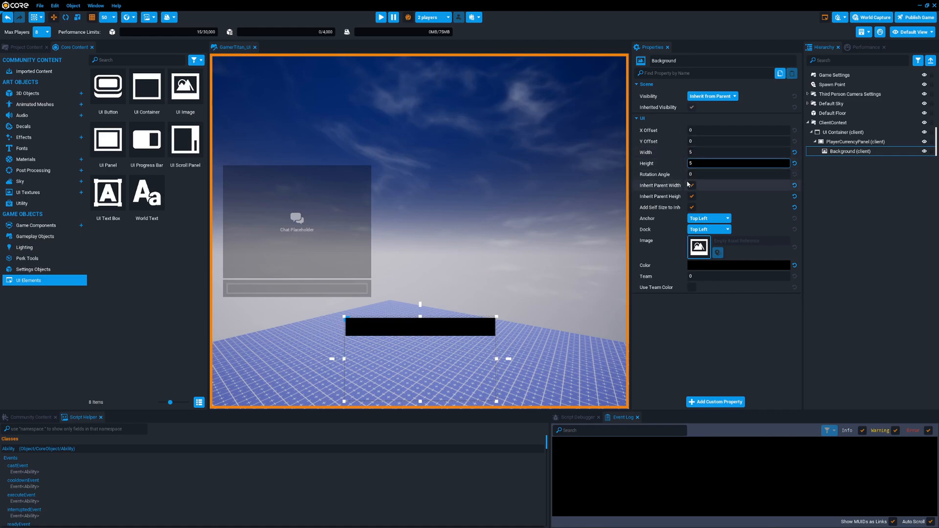
Step: Set both the anchor and the dock of the Background image to Middle Center
{"action": "left_click", "coordinate": [704, 221]}
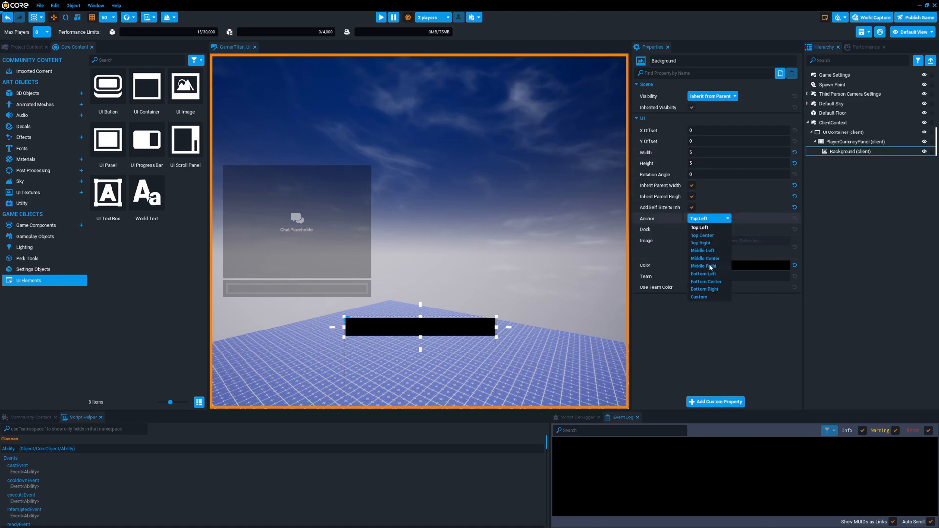
{"action": "left_click", "coordinate": [704, 258]}
{"action": "left_click", "coordinate": [708, 229]}
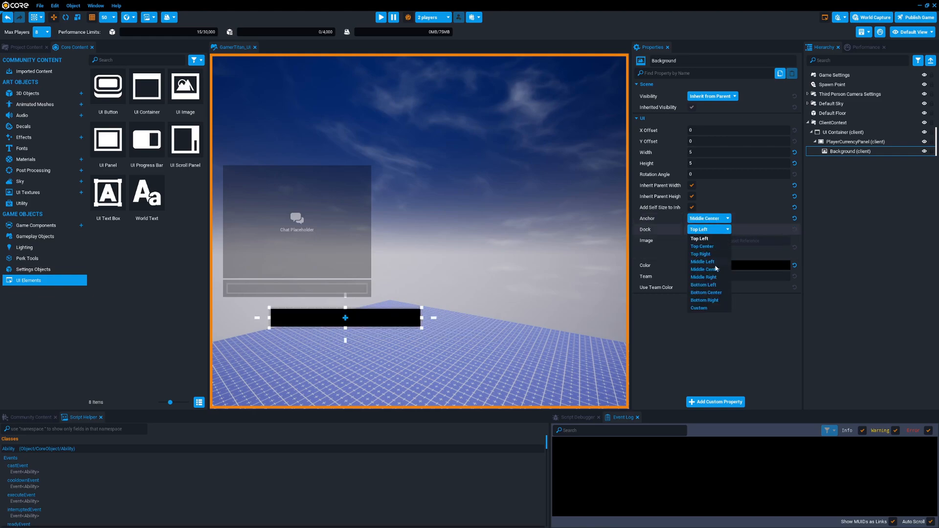
{"action": "left_click", "coordinate": [705, 270]}
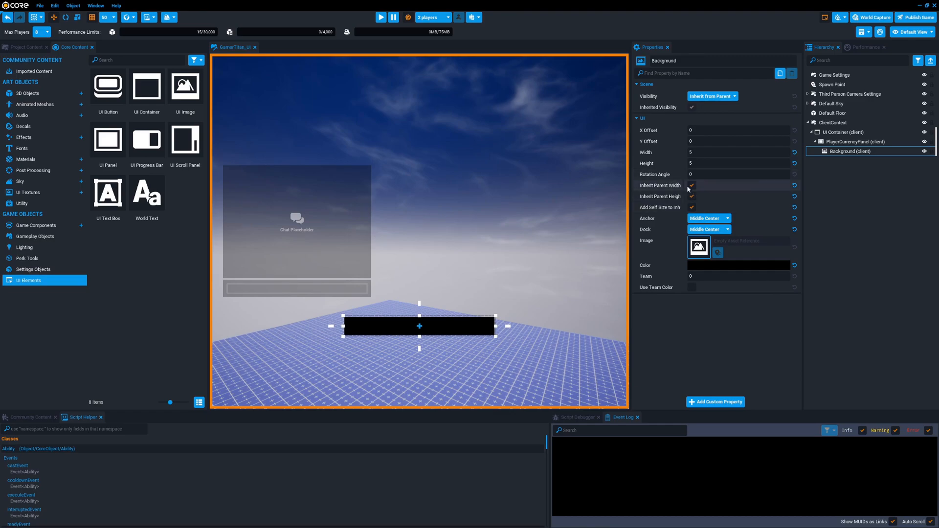
{"action": "mouse_move", "coordinate": [665, 211]}
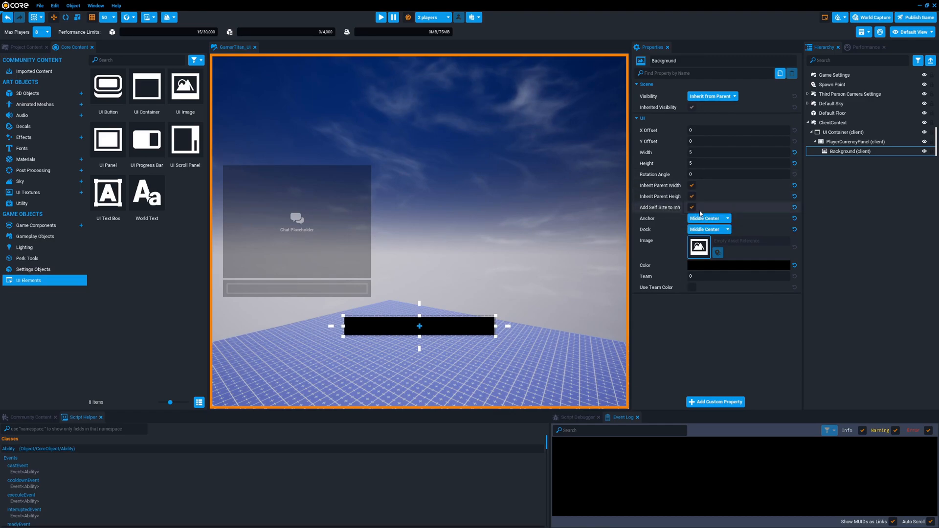
Step: Try a width of -5 for the Background image and restore it to 5
{"action": "left_click", "coordinate": [738, 152]}
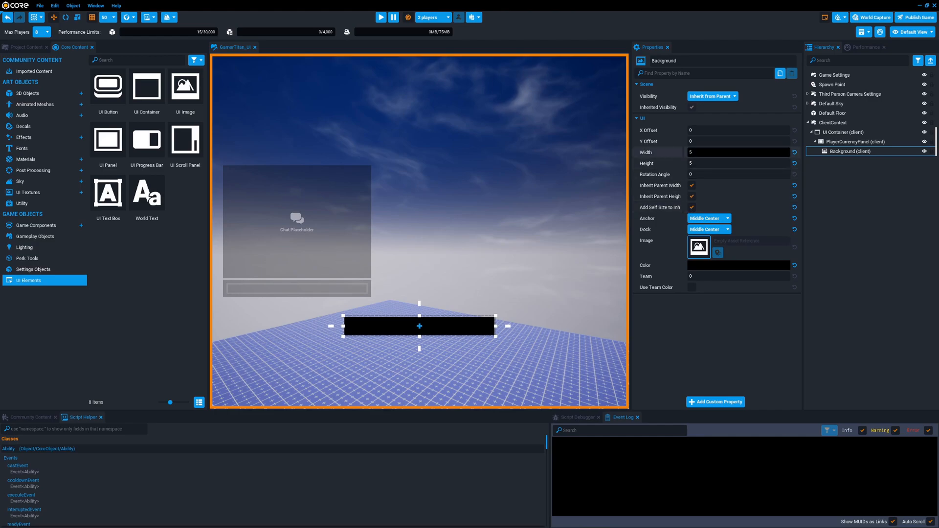
{"action": "key", "text": "Return"}
{"action": "left_click", "coordinate": [755, 152]}
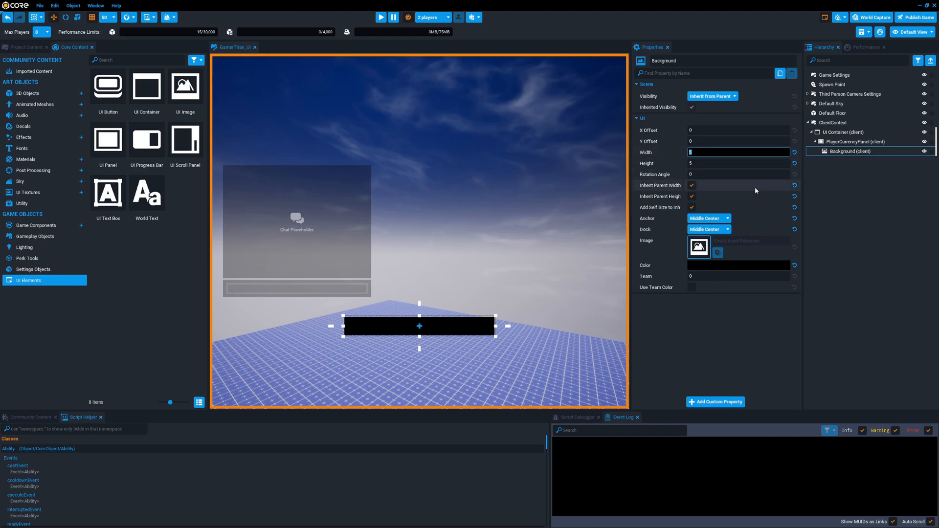
{"action": "type", "text": "-5"}
{"action": "key", "text": "BackSpace"}
{"action": "key", "text": "BackSpace"}
{"action": "type", "text": "5"}
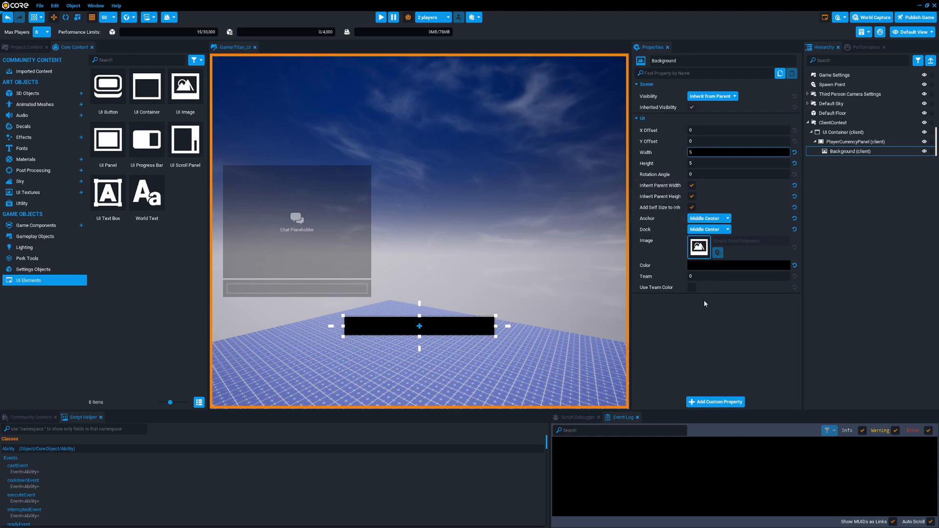
Step: Stop adding the Background image's own size to the size inherited from its parent
{"action": "left_click", "coordinate": [693, 208]}
Step: Enlarge PlayerCurrencyPanel to 1100 wide by 700 high and move it to X offset 200 and Y offset -150
{"action": "left_click", "coordinate": [858, 142]}
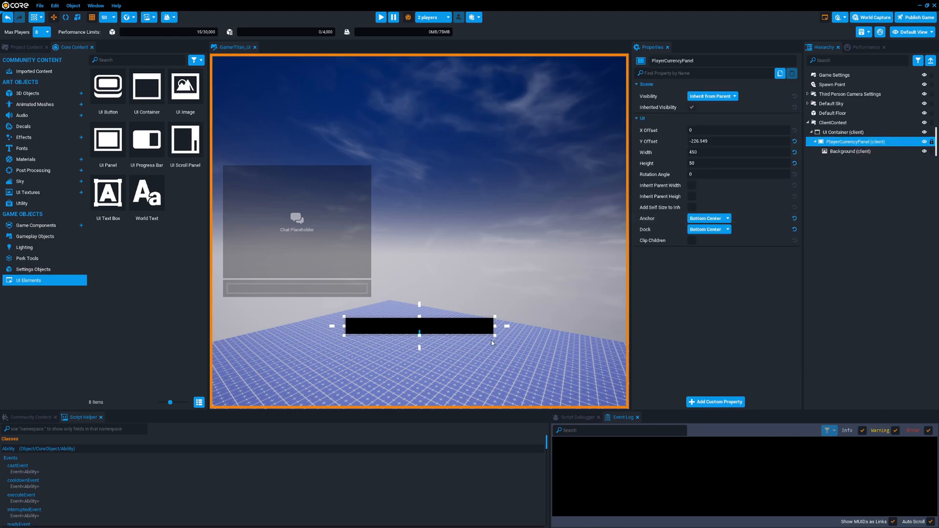
{"action": "left_click_drag", "start_coordinate": [494, 326], "coordinate": [402, 154]}
{"action": "left_click_drag", "start_coordinate": [442, 182], "coordinate": [727, 359]}
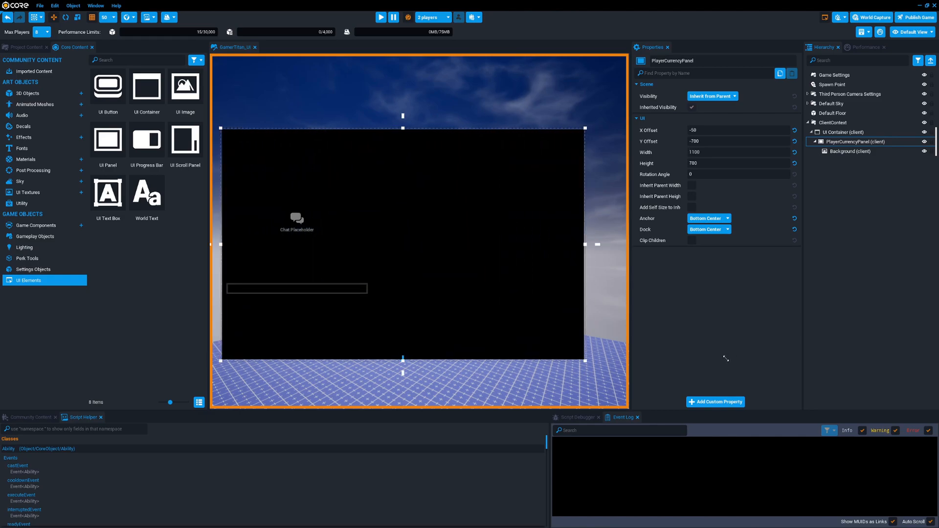
{"action": "left_click_drag", "start_coordinate": [632, 259], "coordinate": [764, 359]}
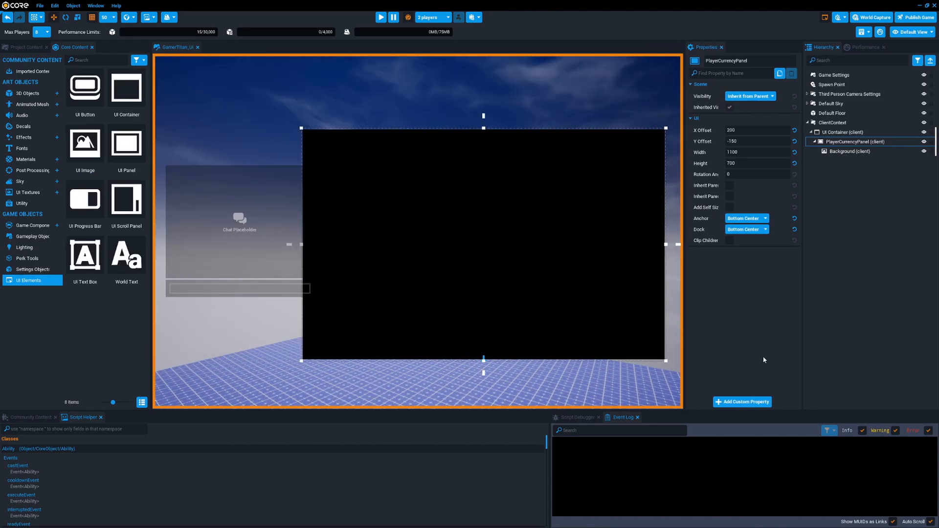
Step: Assign the rounded BG Flat 002 brush as the Background image's picture
{"action": "left_click", "coordinate": [850, 152]}
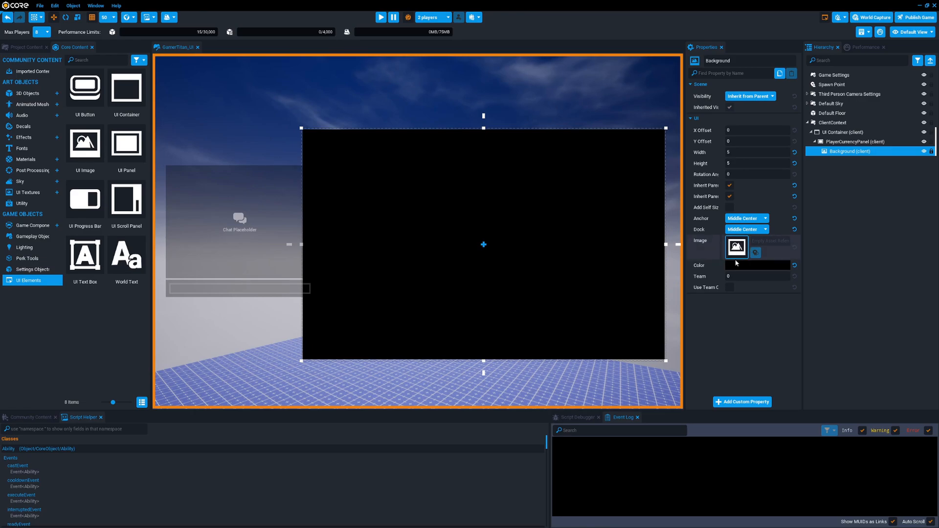
{"action": "left_click", "coordinate": [746, 249]}
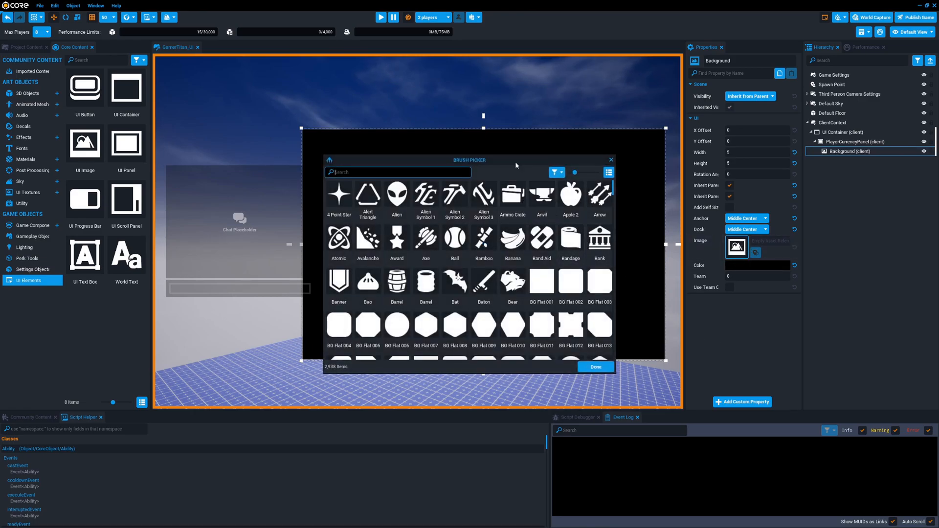
{"action": "mouse_move", "coordinate": [484, 160]}
{"action": "left_mouse_down"}
{"action": "mouse_move", "coordinate": [532, 138]}
{"action": "mouse_move", "coordinate": [658, 117]}
{"action": "mouse_move", "coordinate": [638, 119]}
{"action": "left_mouse_up"}
{"action": "scroll", "coordinate": [655, 238], "scroll_direction": "down", "scroll_amount": 1}
{"action": "scroll", "coordinate": [655, 238], "scroll_direction": "down", "scroll_amount": 3}
{"action": "left_click_drag", "start_coordinate": [766, 152], "coordinate": [766, 200]}
{"action": "scroll", "coordinate": [648, 241], "scroll_direction": "down", "scroll_amount": 8}
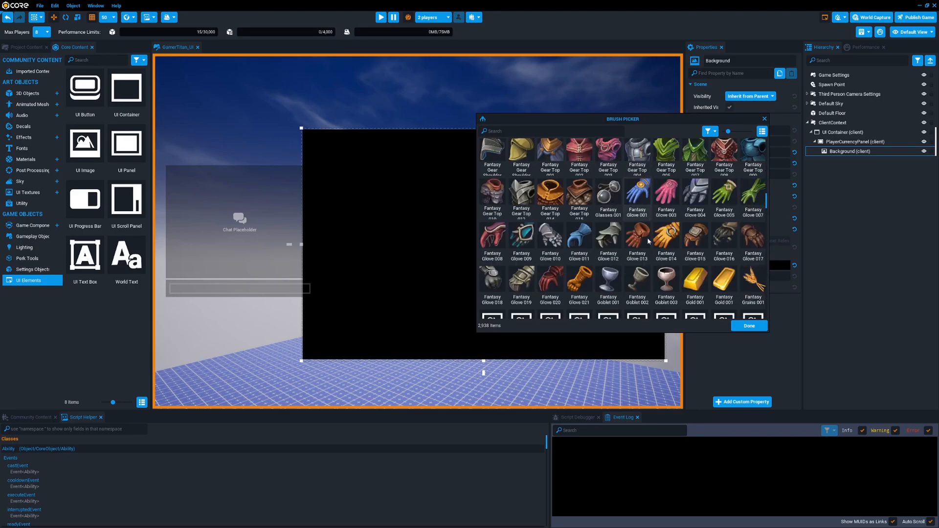
{"action": "scroll", "coordinate": [648, 225], "scroll_direction": "up", "scroll_amount": 5}
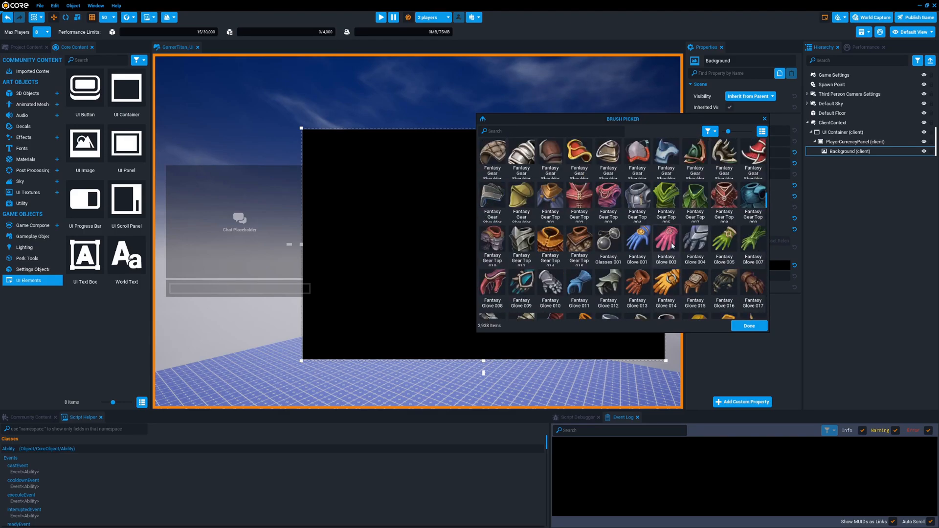
{"action": "scroll", "coordinate": [760, 205], "scroll_direction": "up", "scroll_amount": 4}
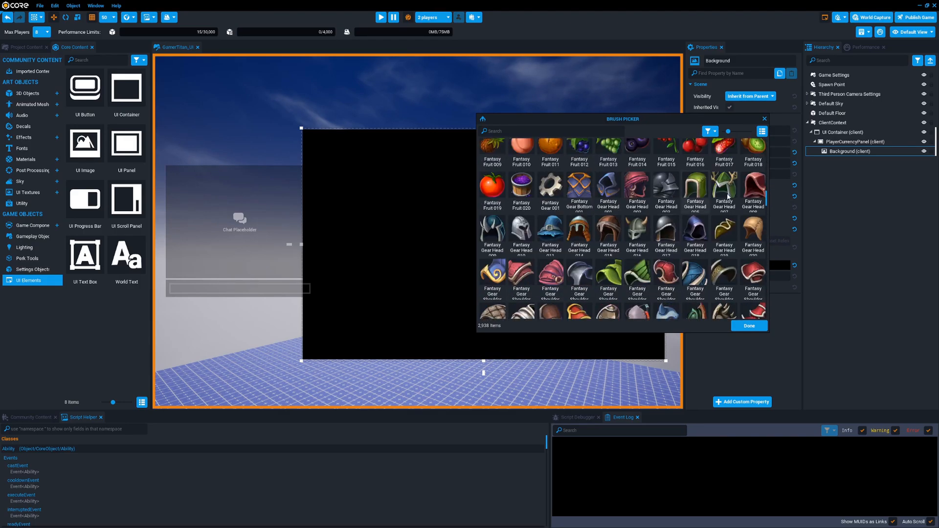
{"action": "left_click_drag", "start_coordinate": [768, 204], "coordinate": [766, 144]}
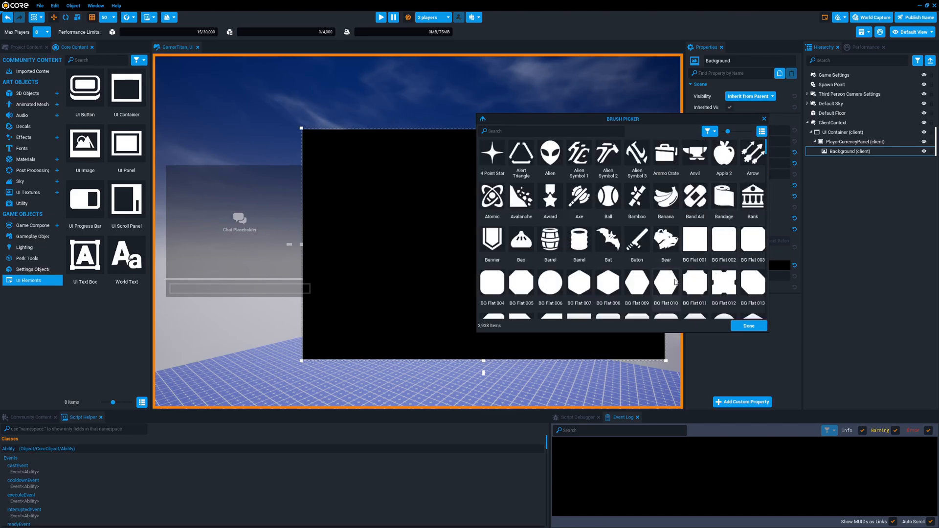
{"action": "scroll", "coordinate": [725, 223], "scroll_direction": "down", "scroll_amount": 1}
{"action": "scroll", "coordinate": [718, 218], "scroll_direction": "down", "scroll_amount": 1}
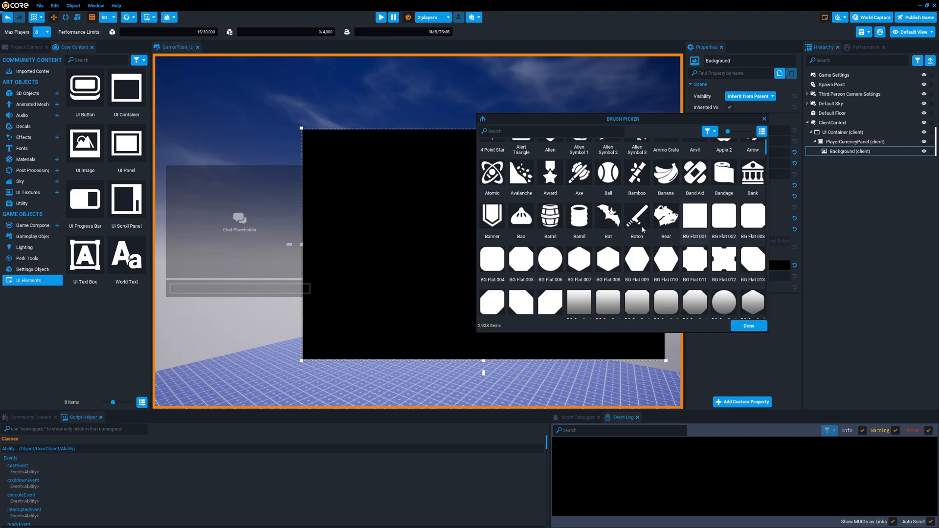
{"action": "double_click", "coordinate": [724, 218]}
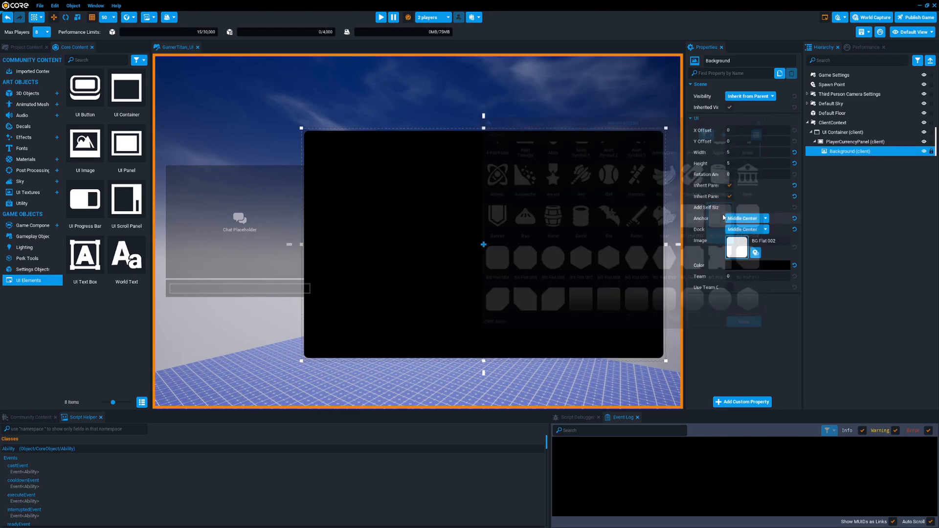
Step: Duplicate the Background image inside PlayerCurrencyPanel
{"action": "key", "text": "F2"}
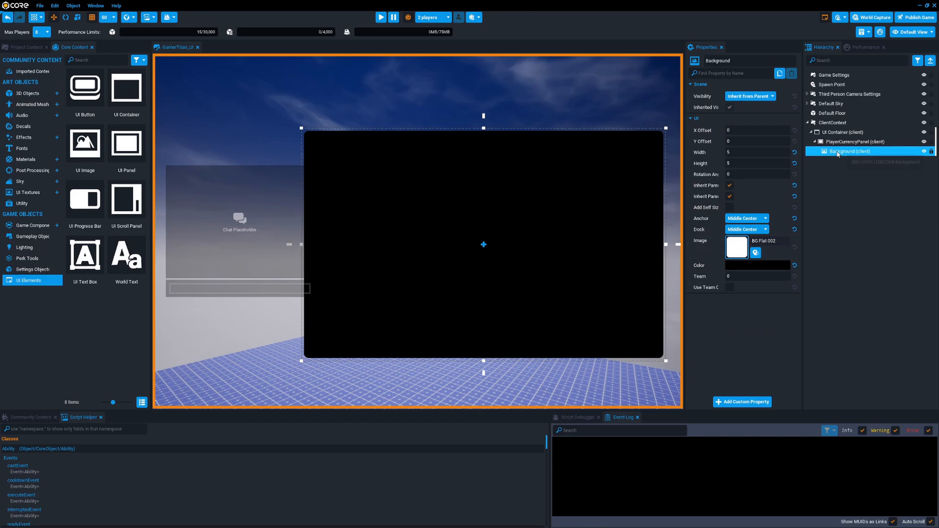
{"action": "left_click", "coordinate": [840, 152]}
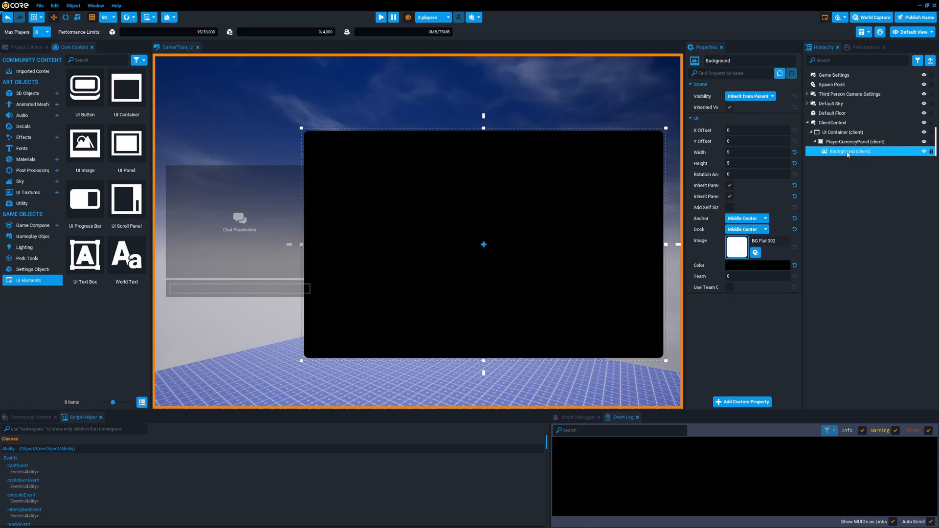
{"action": "key", "text": "ctrl+w"}
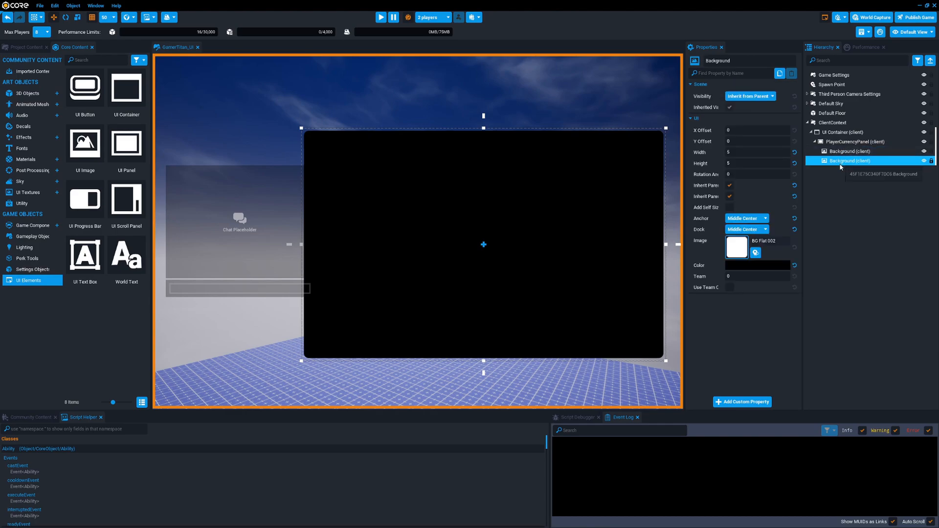
Step: Search the brushes for "frame" and assign Frame Outlined 002 to the duplicated Background image
{"action": "left_click", "coordinate": [738, 250]}
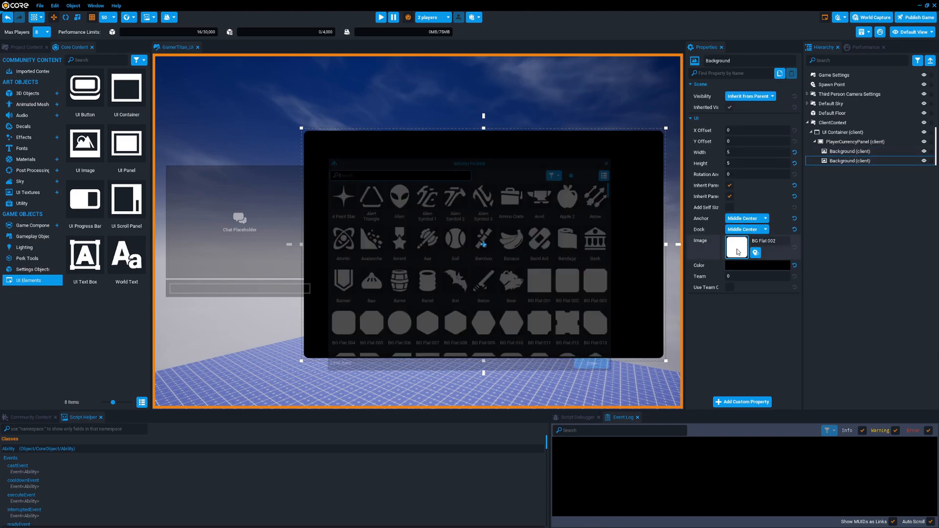
{"action": "left_click", "coordinate": [377, 173]}
{"action": "type", "text": "frame"}
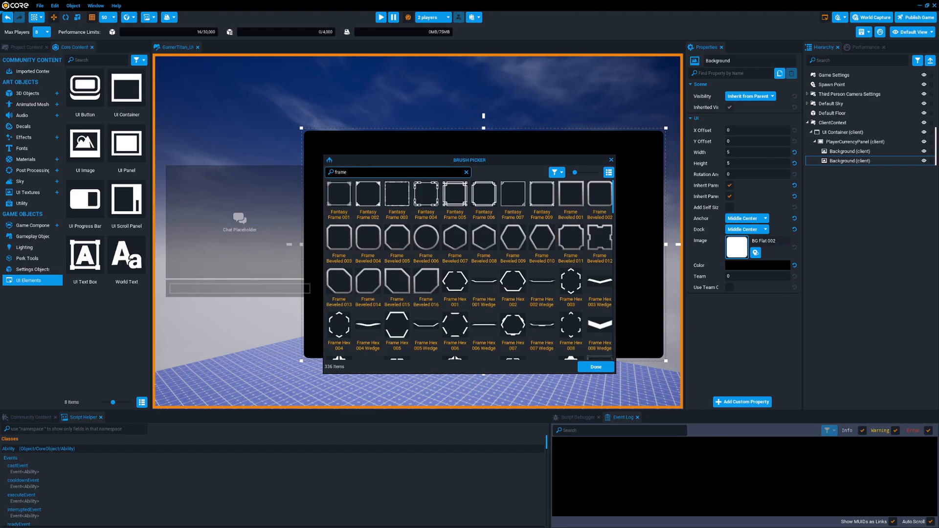
{"action": "scroll", "coordinate": [494, 239], "scroll_direction": "down", "scroll_amount": 6}
{"action": "scroll", "coordinate": [492, 235], "scroll_direction": "down", "scroll_amount": 2}
{"action": "left_click", "coordinate": [512, 325]}
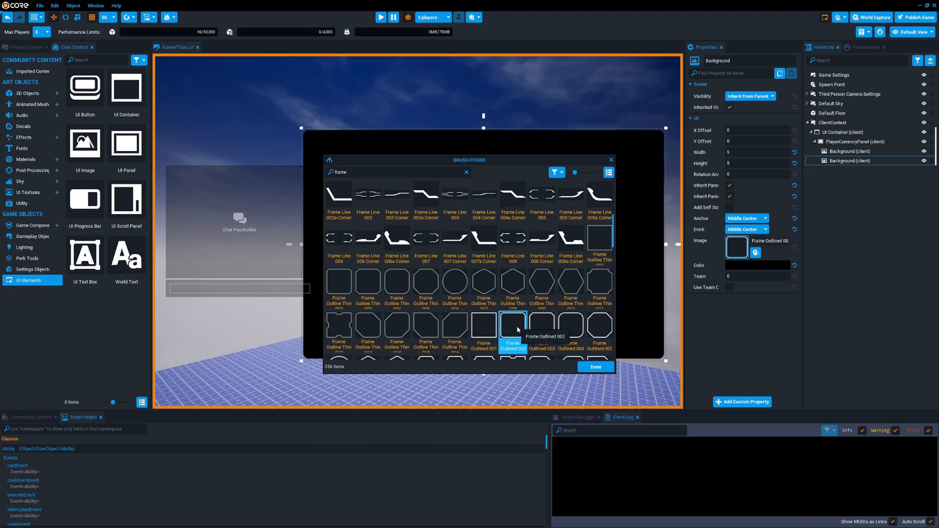
{"action": "double_click", "coordinate": [517, 330]}
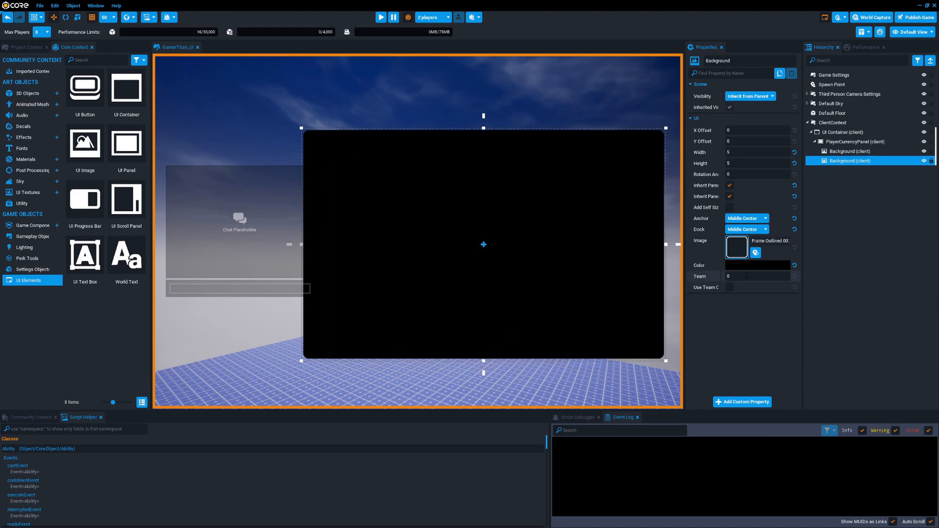
Step: Change the color of the duplicated Background frame to white
{"action": "left_click", "coordinate": [749, 266]}
{"action": "left_click_drag", "start_coordinate": [807, 326], "coordinate": [753, 291]}
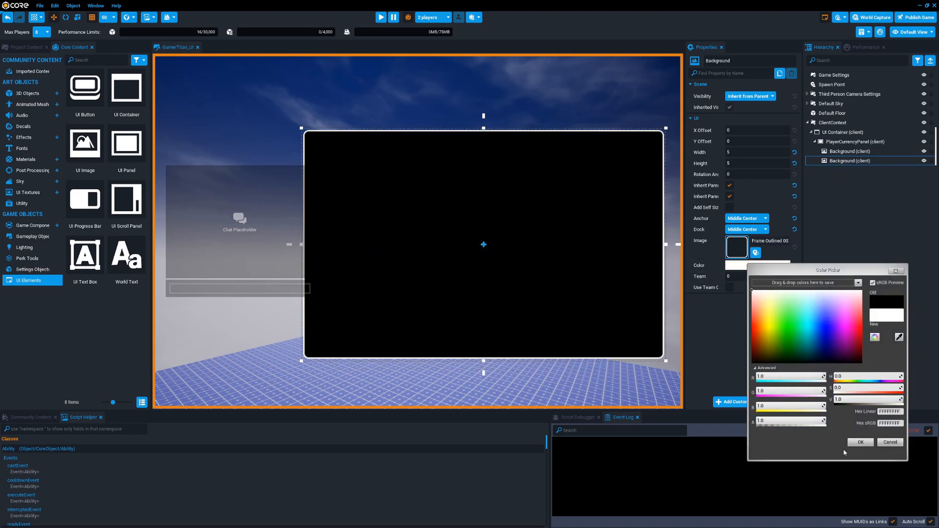
{"action": "left_click", "coordinate": [861, 442]}
{"action": "left_click", "coordinate": [658, 383]}
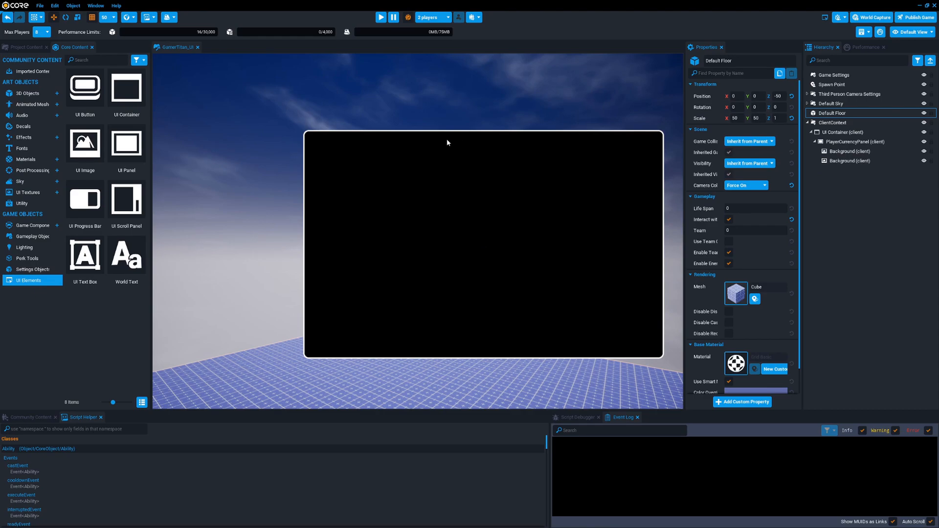
{"action": "left_click", "coordinate": [865, 160]}
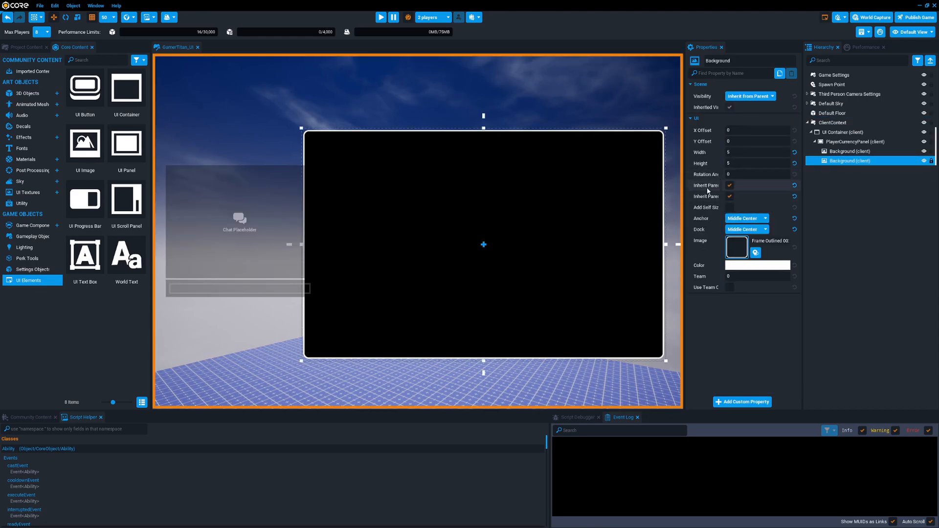
Step: Reduce PlayerCurrencyPanel's height to 650 and move the panel to X offset 250 and Y offset -200
{"action": "left_click", "coordinate": [839, 142]}
{"action": "mouse_move", "coordinate": [665, 362]}
{"action": "left_mouse_down"}
{"action": "mouse_move", "coordinate": [614, 274]}
{"action": "mouse_move", "coordinate": [598, 313]}
{"action": "mouse_move", "coordinate": [648, 342]}
{"action": "mouse_move", "coordinate": [641, 352]}
{"action": "mouse_move", "coordinate": [661, 353]}
{"action": "left_mouse_up"}
{"action": "left_click_drag", "start_coordinate": [544, 267], "coordinate": [604, 237]}
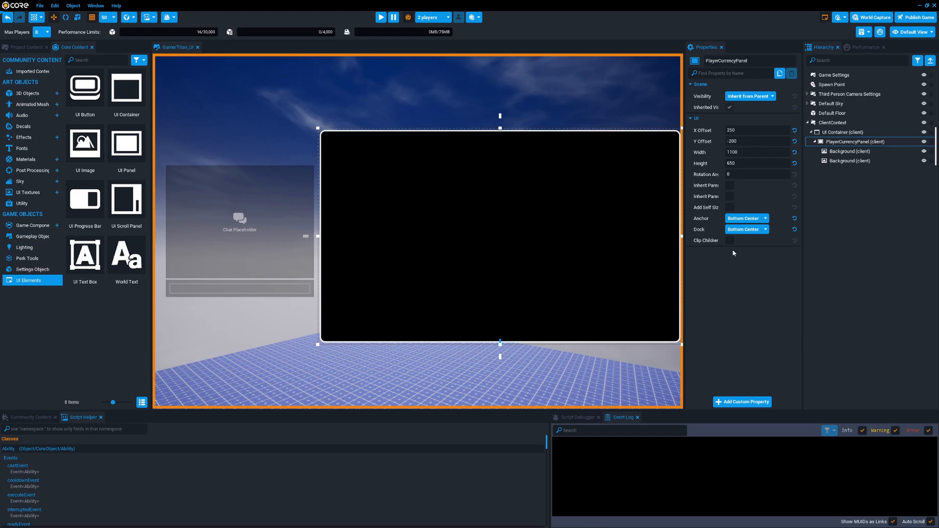
Step: Set PlayerCurrencyPanel's anchor and dock to Middle Center and reset its X and Y offsets to 0
{"action": "left_click", "coordinate": [746, 219]}
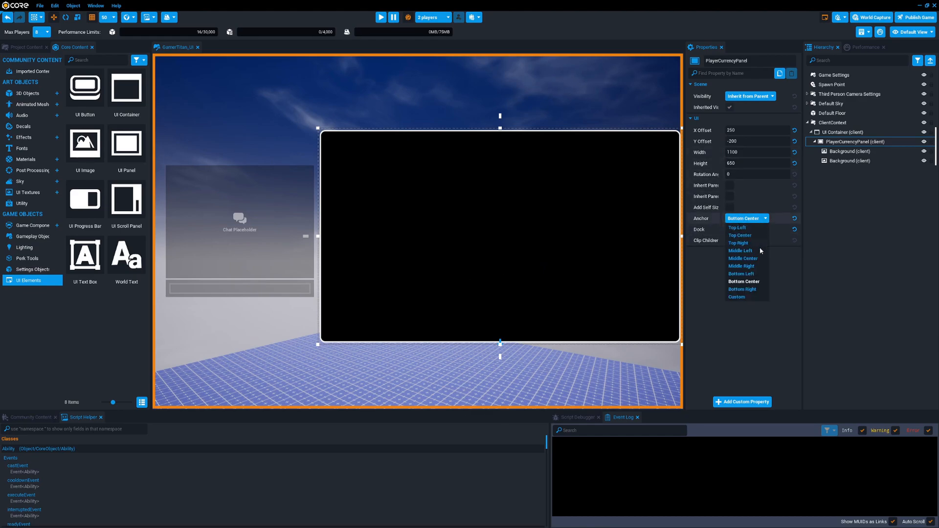
{"action": "left_click", "coordinate": [743, 259]}
{"action": "left_click", "coordinate": [746, 229]}
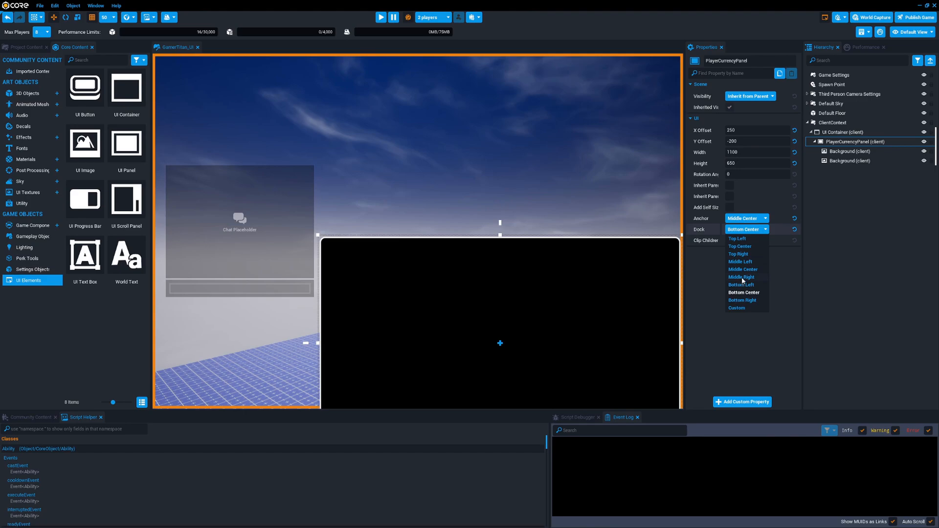
{"action": "left_click", "coordinate": [743, 270]}
{"action": "left_click", "coordinate": [794, 130]}
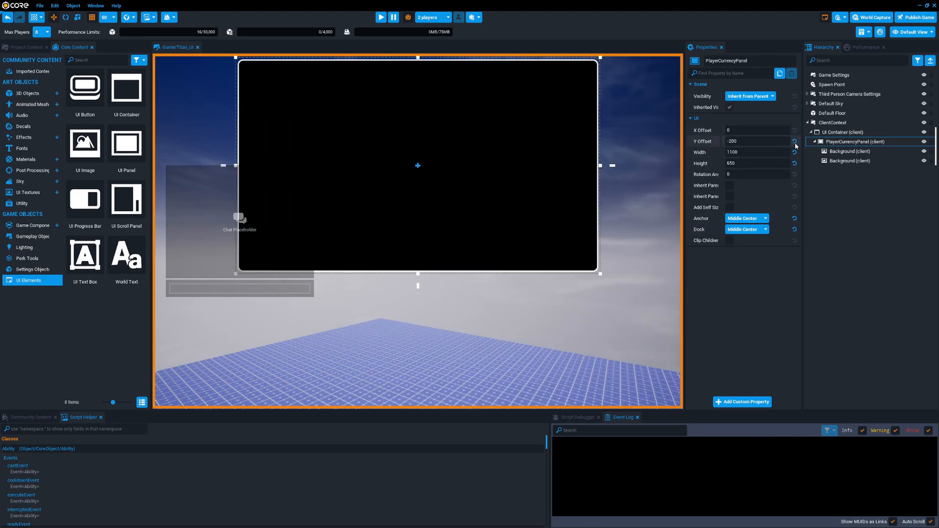
{"action": "left_click", "coordinate": [795, 141]}
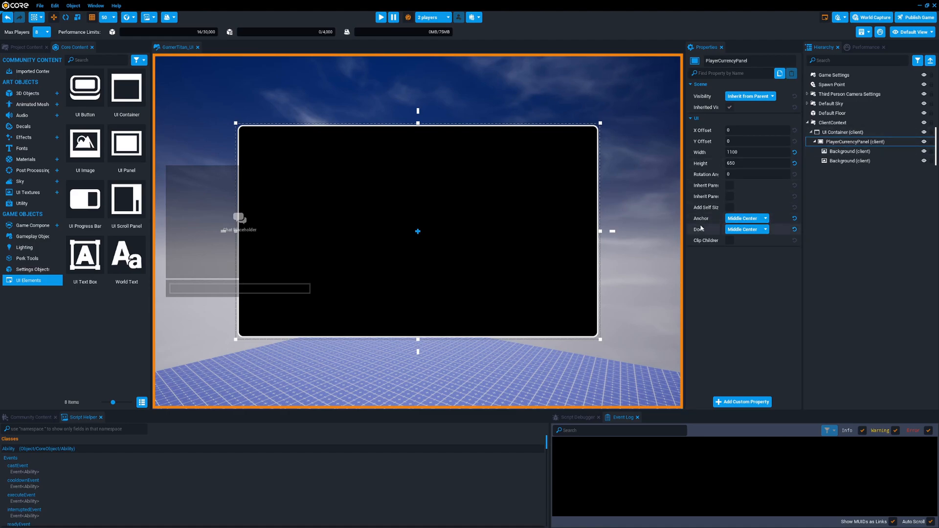
Step: Add a UI Image as a child of PlayerCurrencyPanel
{"action": "left_click", "coordinate": [845, 152]}
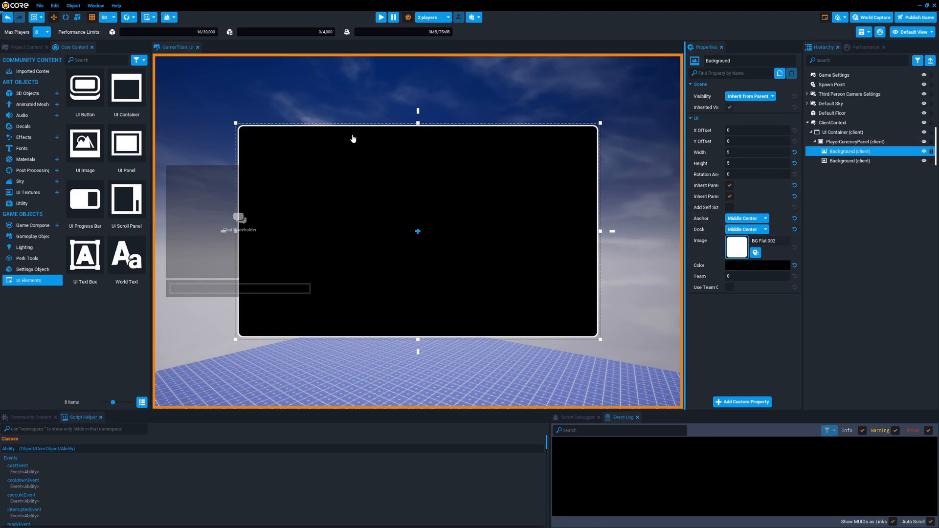
{"action": "left_click_drag", "start_coordinate": [83, 166], "coordinate": [876, 142]}
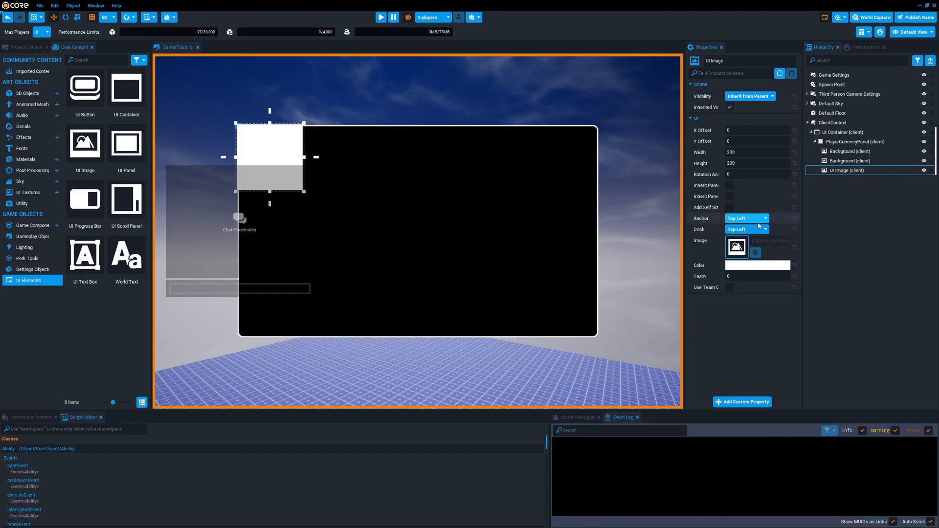
{"action": "left_click", "coordinate": [751, 225]}
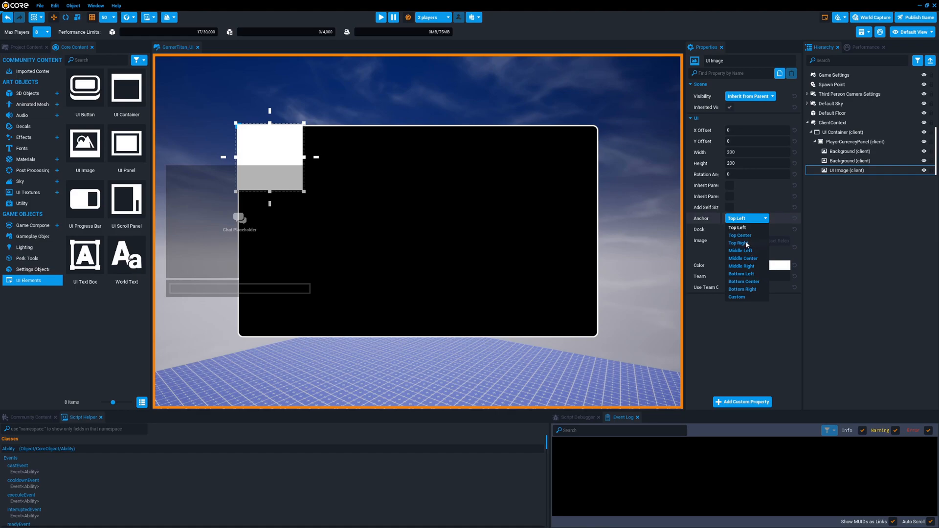
{"action": "left_click", "coordinate": [839, 228]}
Step: Set both the X offset and the Y offset of the new UI Image to 15
{"action": "left_click", "coordinate": [852, 171]}
{"action": "left_click", "coordinate": [730, 130]}
{"action": "key", "text": "BackSpace"}
{"action": "type", "text": "5"}
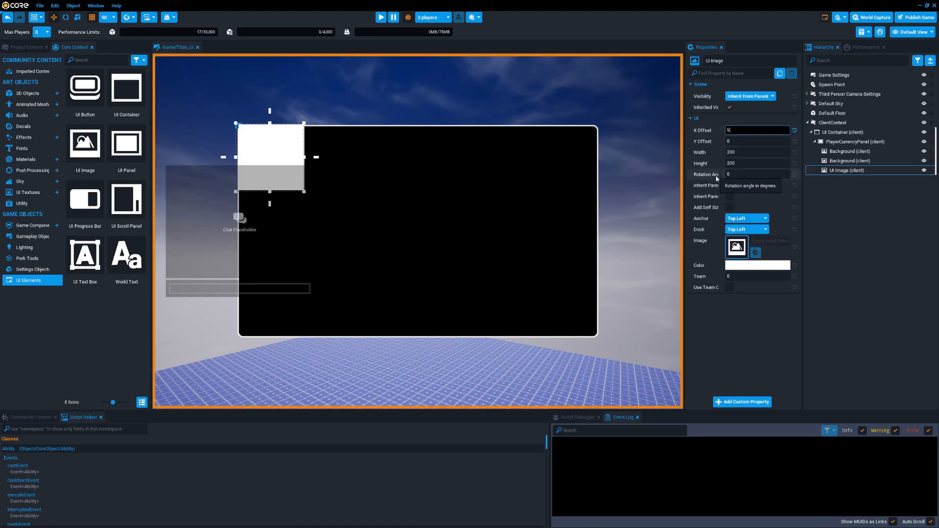
{"action": "type", "text": "15"}
{"action": "key", "text": "Return"}
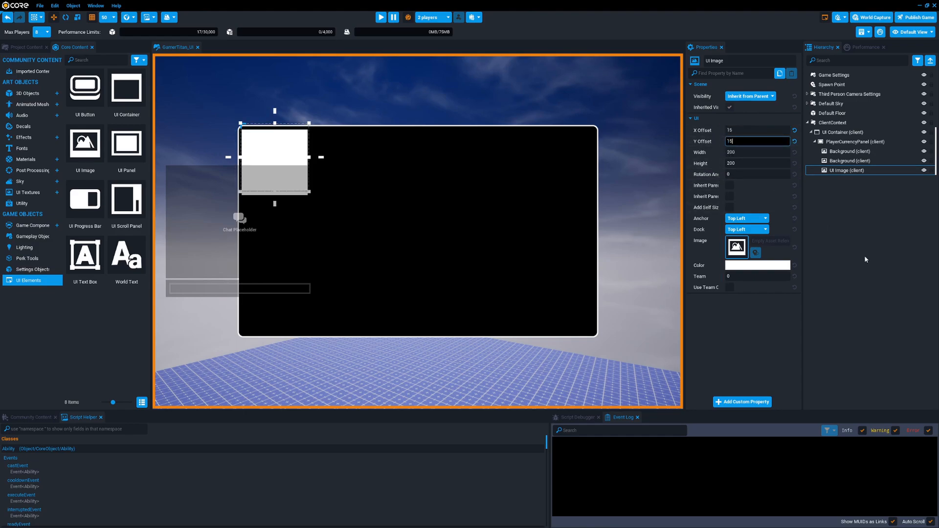
{"action": "left_click", "coordinate": [884, 284]}
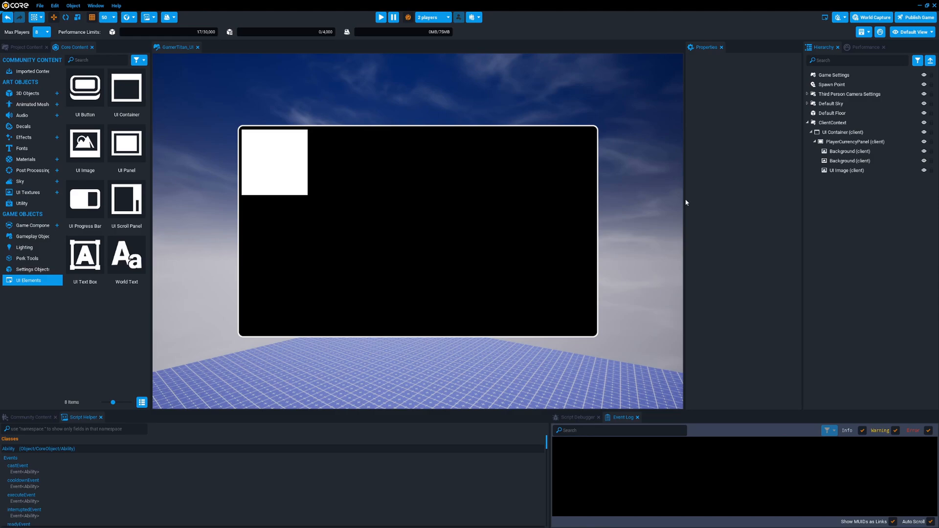
Step: Select the UI Image and widen the Properties area so its full property names can be read
{"action": "left_click", "coordinate": [853, 171]}
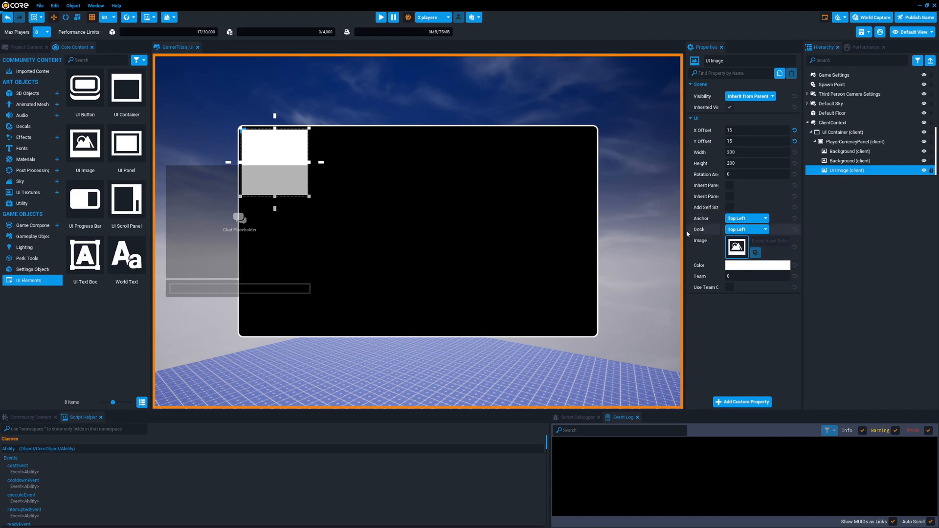
{"action": "left_click", "coordinate": [743, 233]}
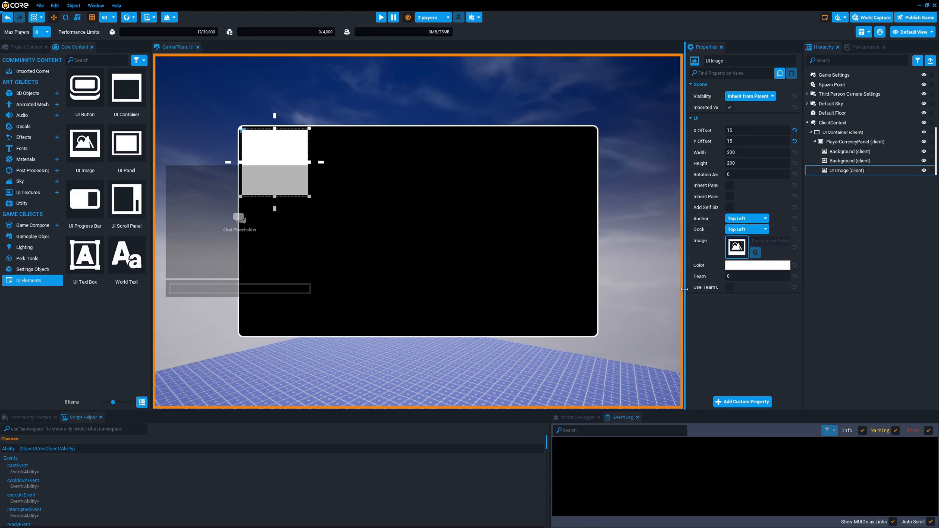
{"action": "left_click_drag", "start_coordinate": [684, 289], "coordinate": [693, 269]}
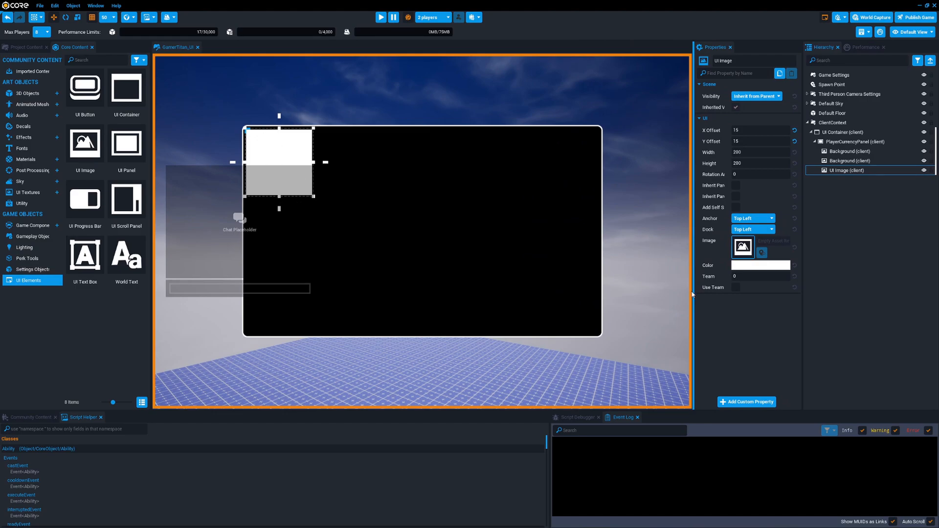
{"action": "left_click_drag", "start_coordinate": [691, 294], "coordinate": [614, 293]}
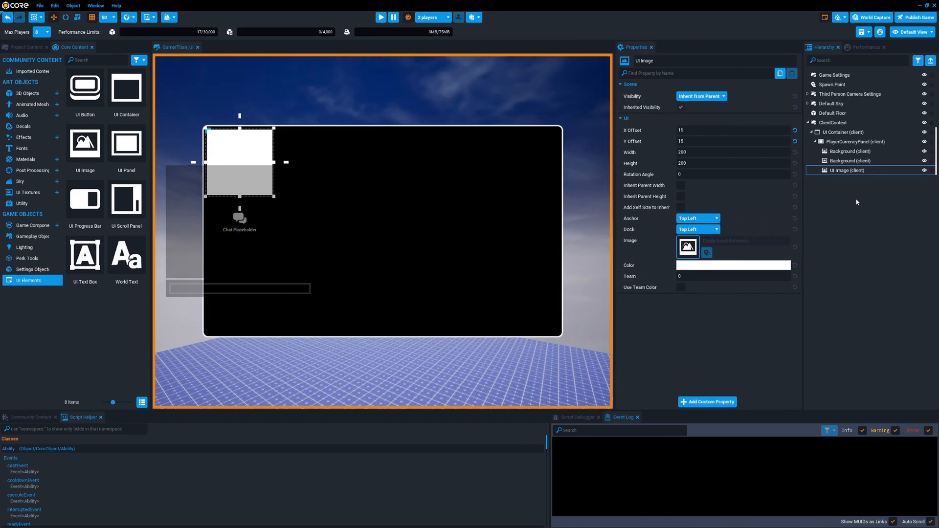
Step: Rename PlayerCurrencyPanel to PlayerCurrencyParentPanel and clear the selection
{"action": "left_click", "coordinate": [851, 154]}
{"action": "left_click", "coordinate": [851, 158], "text": "shift"}
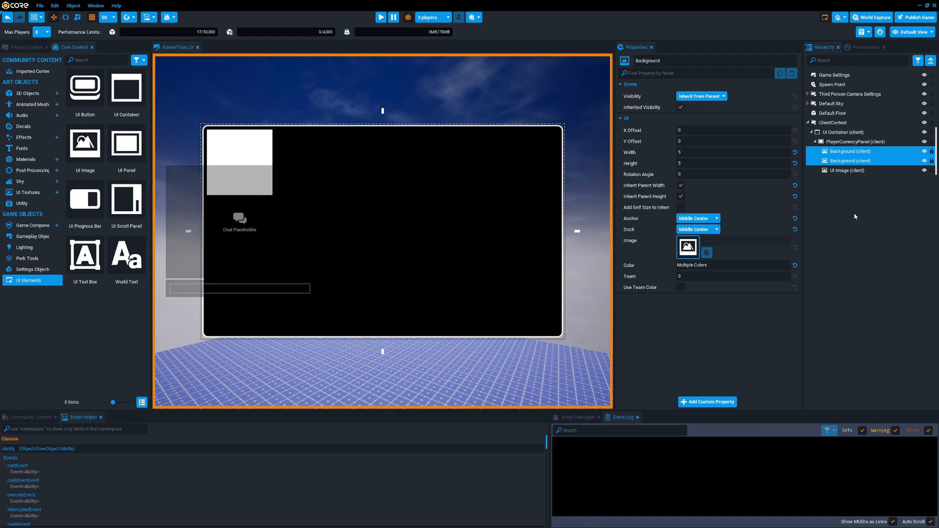
{"action": "left_click", "coordinate": [845, 142]}
{"action": "left_click_drag", "start_coordinate": [665, 60], "coordinate": [564, 57]}
{"action": "type", "text": "PlayerCurrency"}
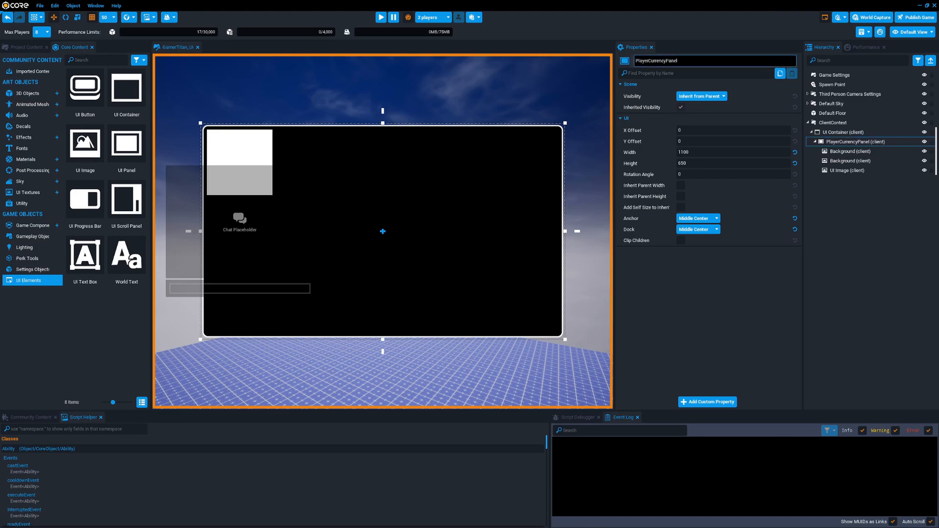
{"action": "type", "text": "Parent"}
{"action": "key", "text": "Return"}
{"action": "left_click", "coordinate": [881, 232]}
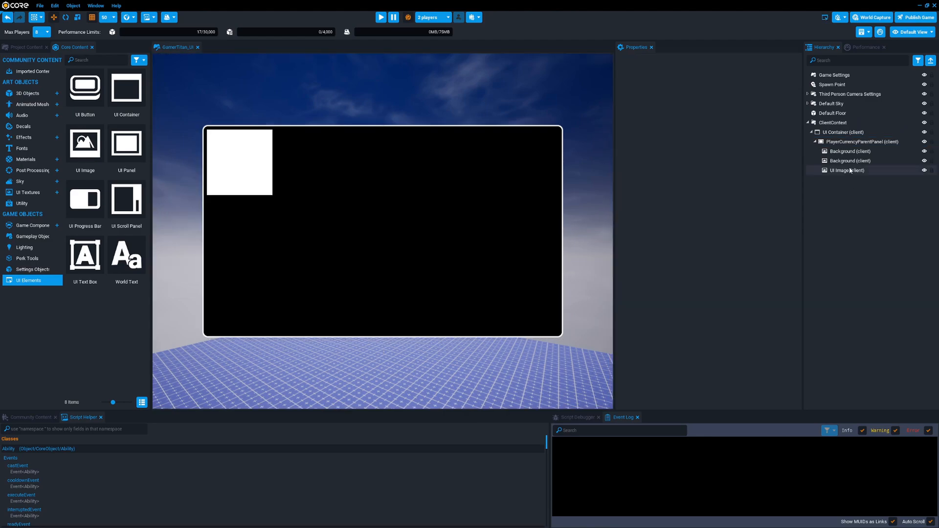
Step: Try grouping the two Background images, undo the grouping, and reset their X and Y offsets to 0
{"action": "left_click", "coordinate": [851, 153]}
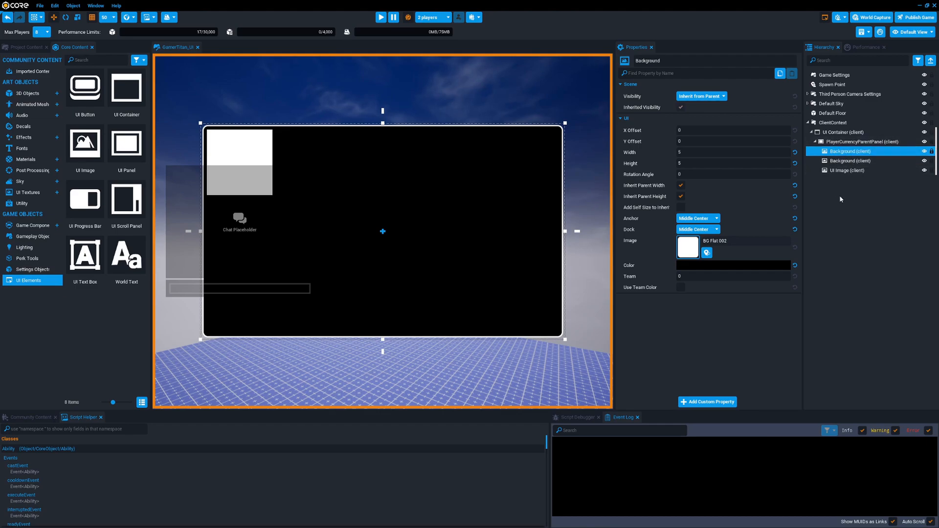
{"action": "left_click", "coordinate": [851, 160], "text": "shift"}
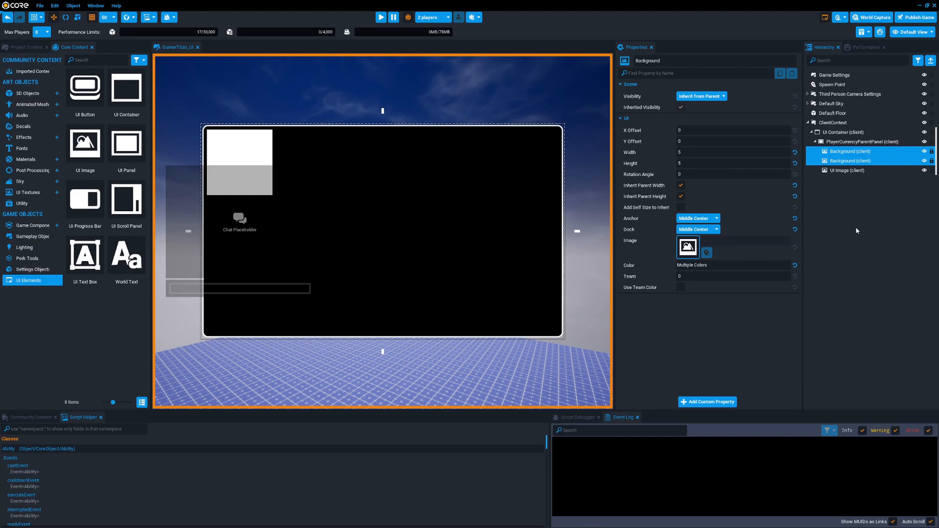
{"action": "key", "text": "ctrl+g"}
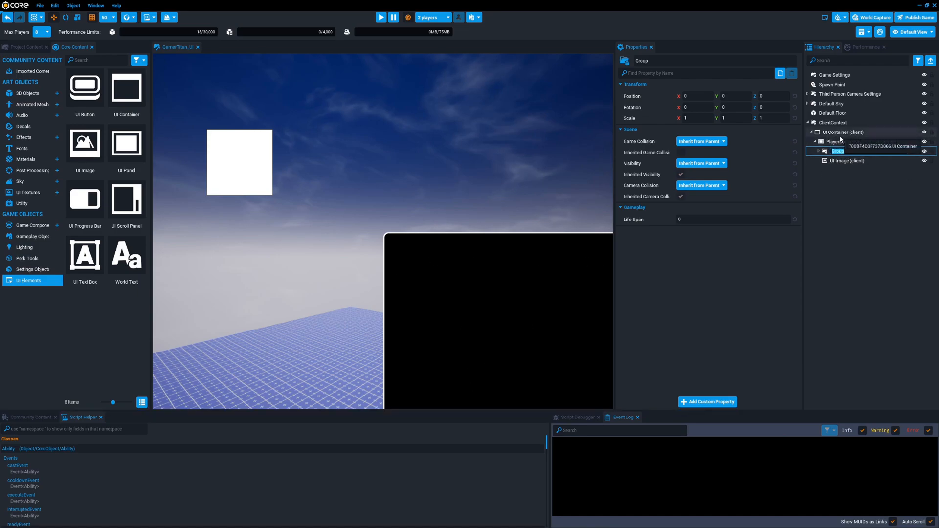
{"action": "left_click", "coordinate": [838, 277]}
{"action": "key", "text": "ctrl+z"}
{"action": "key", "text": "ctrl+z"}
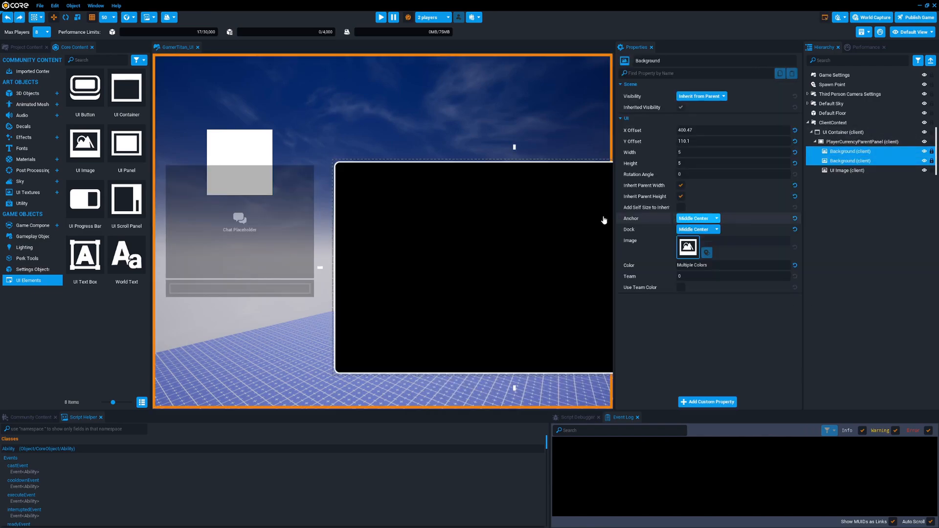
{"action": "left_click", "coordinate": [795, 130]}
{"action": "left_click", "coordinate": [795, 141]}
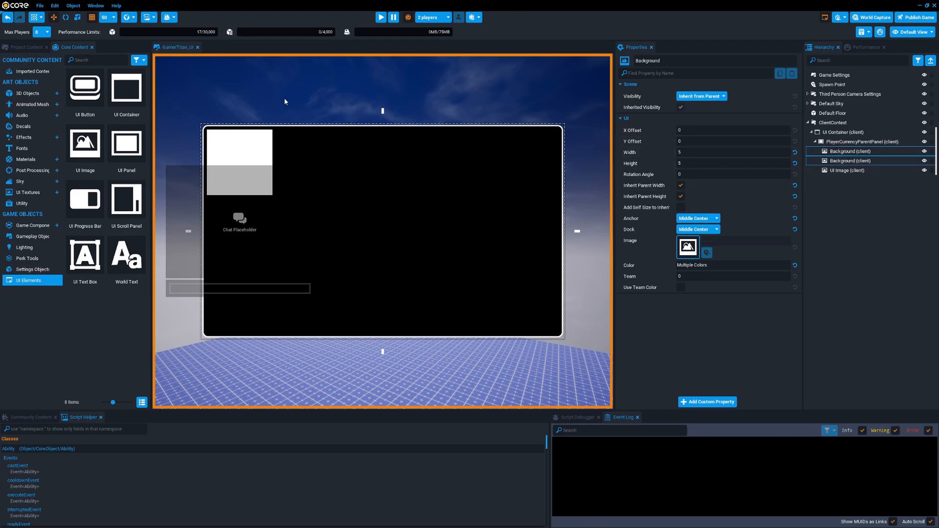
Step: Add a UI Panel inside PlayerCurrencyParentPanel and make it inherit the parent's width and height
{"action": "left_click_drag", "start_coordinate": [126, 152], "coordinate": [861, 142]}
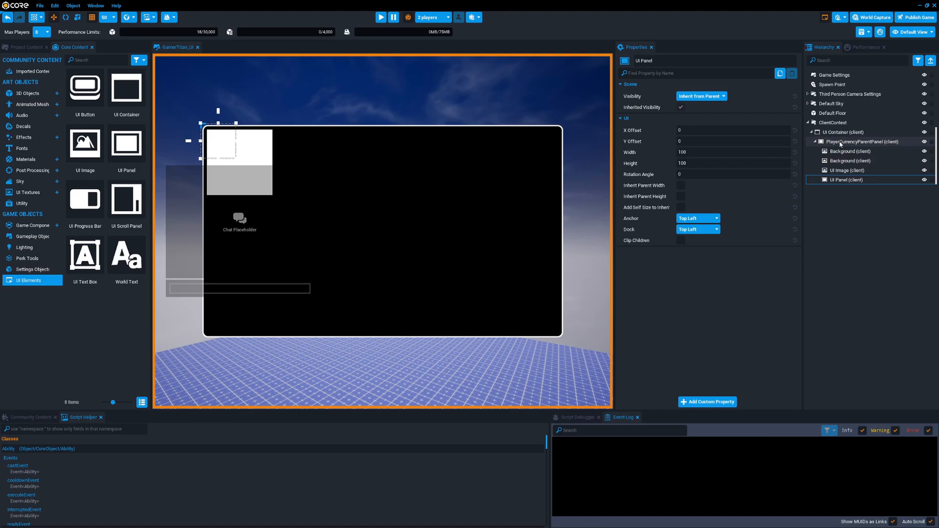
{"action": "left_click", "coordinate": [840, 179]}
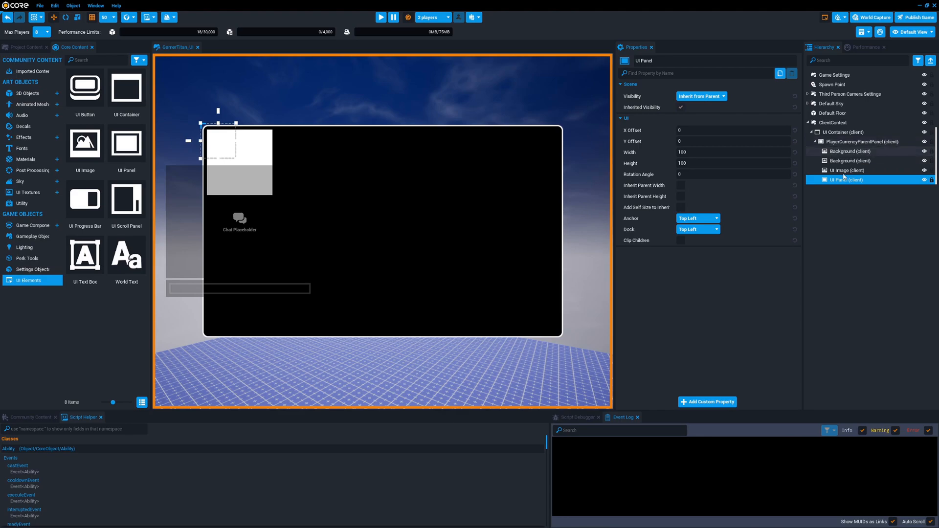
{"action": "left_click", "coordinate": [680, 185]}
{"action": "left_click", "coordinate": [681, 197]}
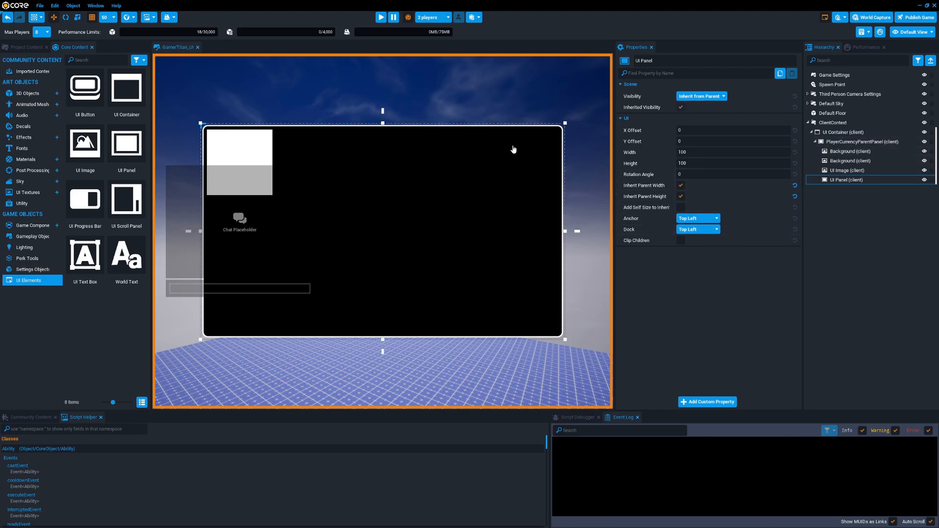
Step: Move both Background images and the UI Image into the new UI Panel
{"action": "left_click", "coordinate": [853, 153]}
{"action": "left_click", "coordinate": [843, 171], "text": "shift"}
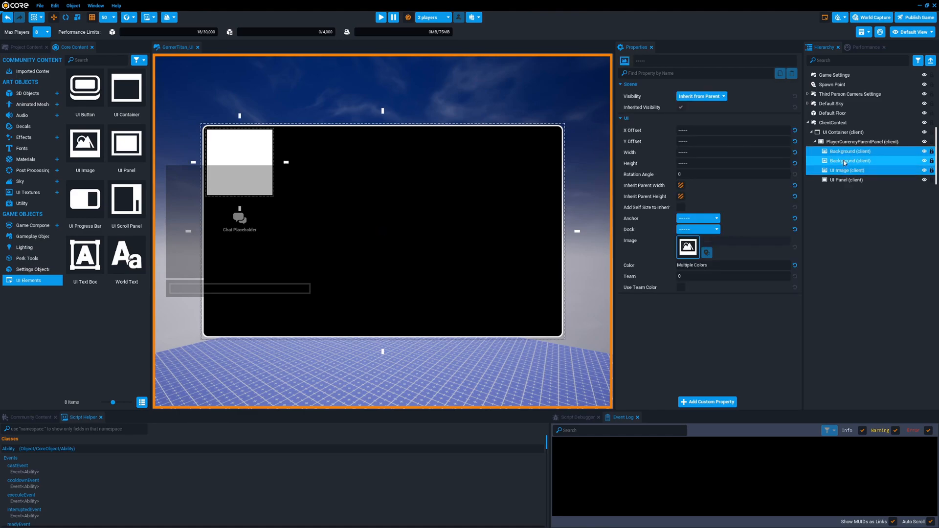
{"action": "left_click_drag", "start_coordinate": [841, 154], "coordinate": [849, 180]}
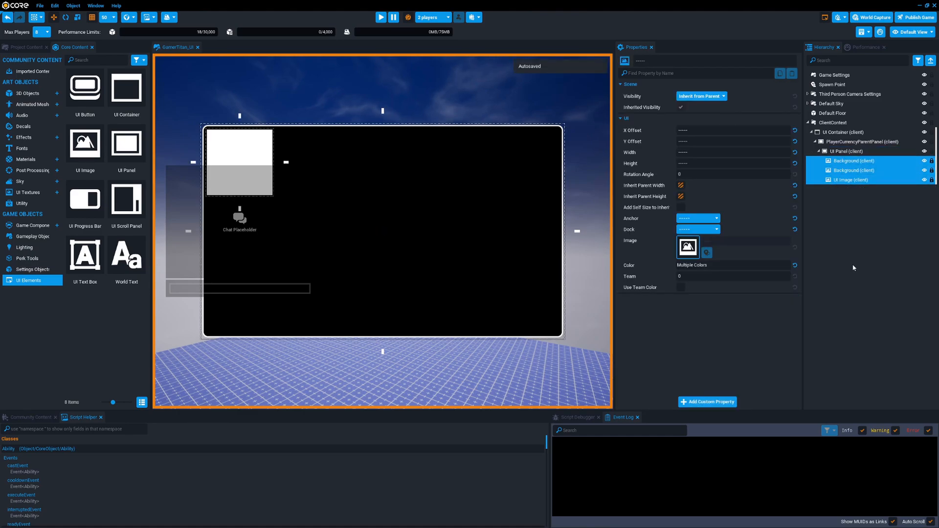
Step: Rename the UI Panel holding the three images to BackgroundPanel
{"action": "left_click", "coordinate": [846, 152]}
{"action": "left_click", "coordinate": [675, 61]}
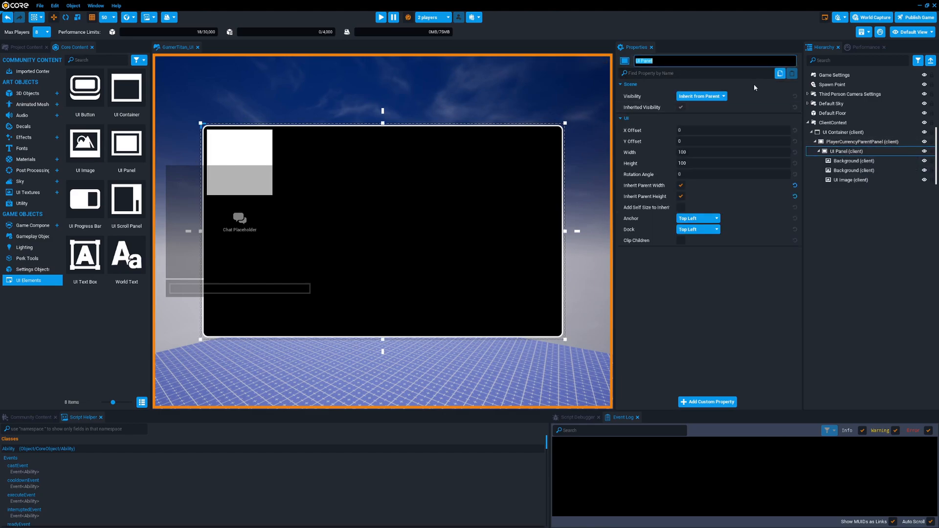
{"action": "type", "text": "BackgroundPanel"}
{"action": "key", "text": "Return"}
{"action": "key", "text": "Escape"}
Step: Rename the Background image that uses Frame Outlined 002 to Frame
{"action": "left_click", "coordinate": [847, 171]}
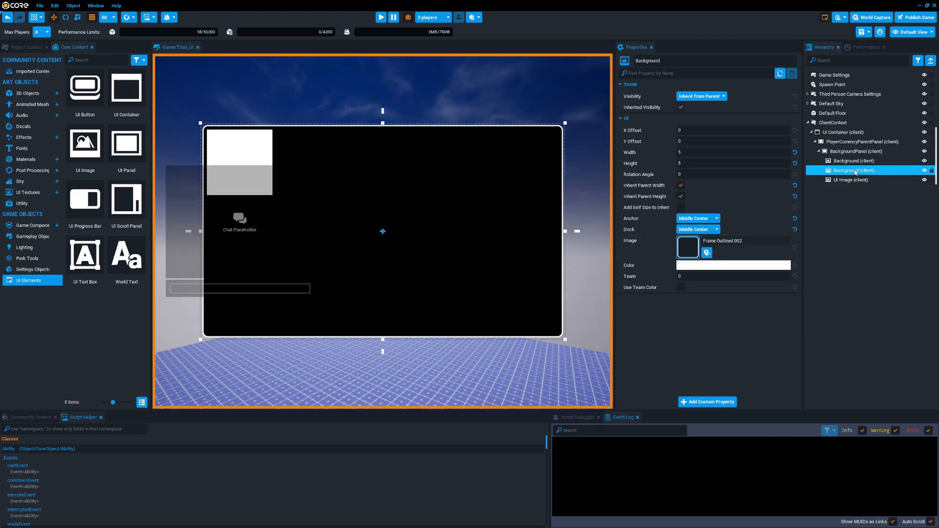
{"action": "key", "text": "F2"}
{"action": "type", "text": "Frame"}
{"action": "key", "text": "Return"}
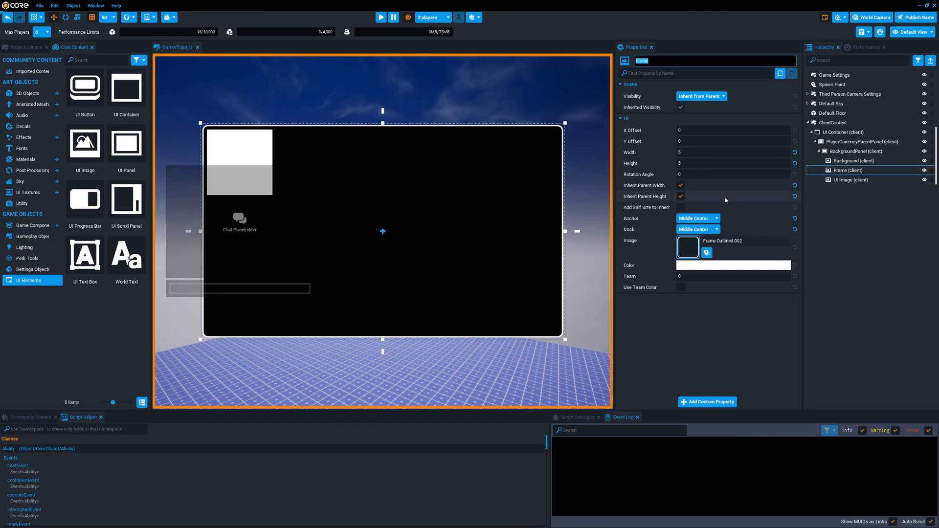
{"action": "left_click", "coordinate": [853, 240]}
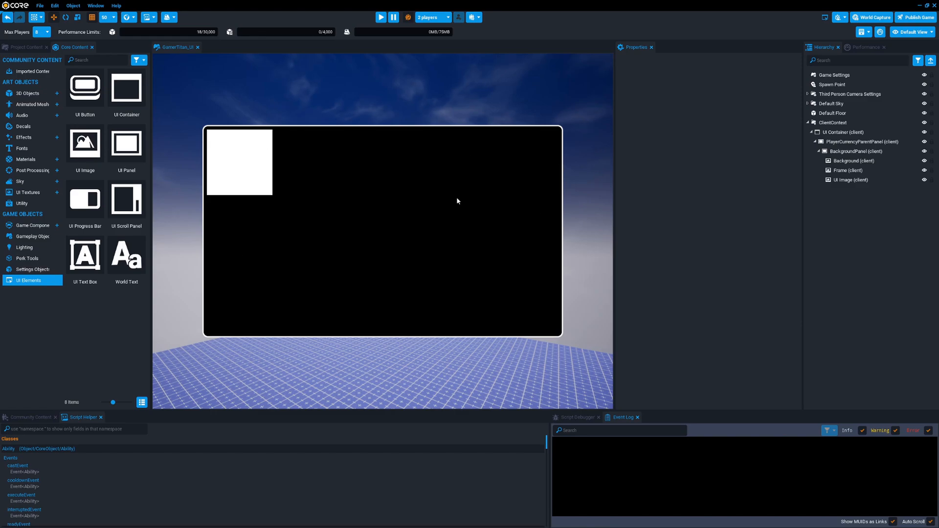
Step: Compare selecting objects in the viewport with UI Editing Mode on and off, using the interface images and the floor
{"action": "left_click", "coordinate": [825, 20]}
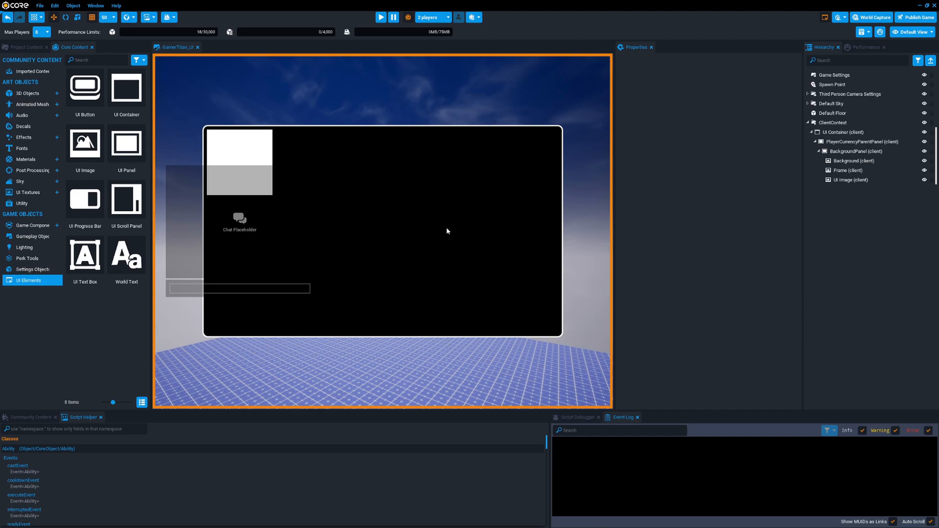
{"action": "left_click", "coordinate": [230, 144]}
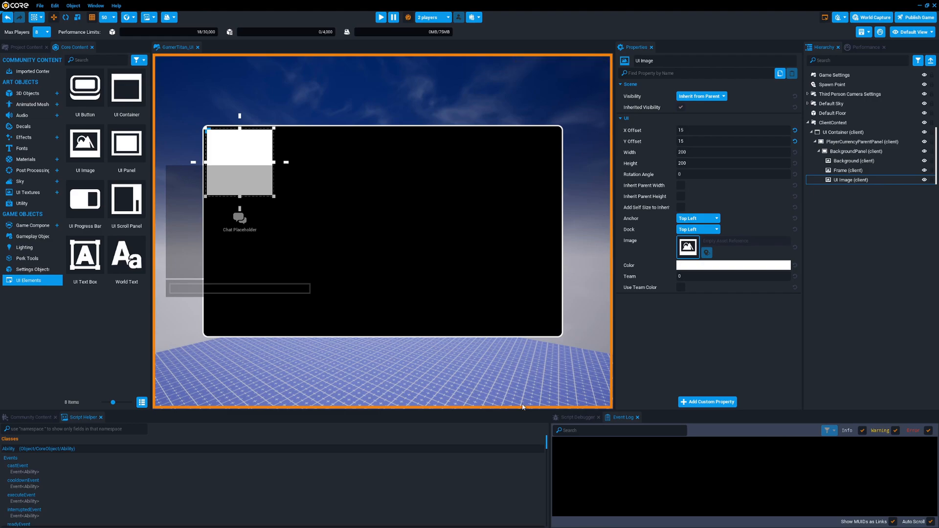
{"action": "left_click", "coordinate": [826, 19]}
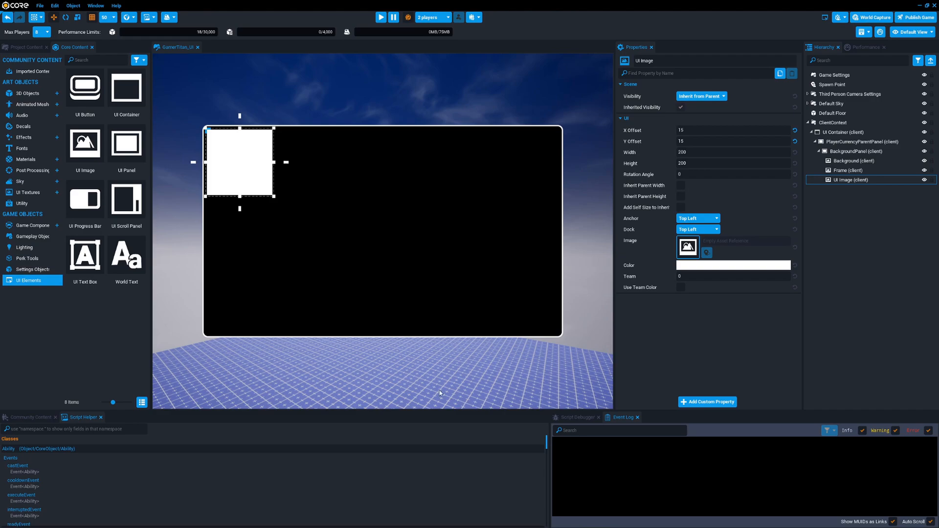
{"action": "right_click_drag", "start_coordinate": [585, 198], "coordinate": [485, 297]}
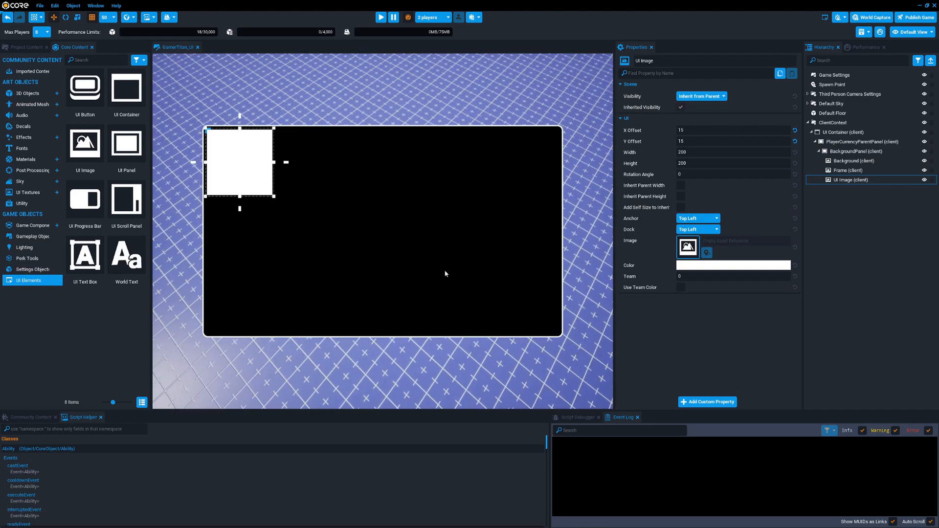
{"action": "left_click", "coordinate": [415, 227]}
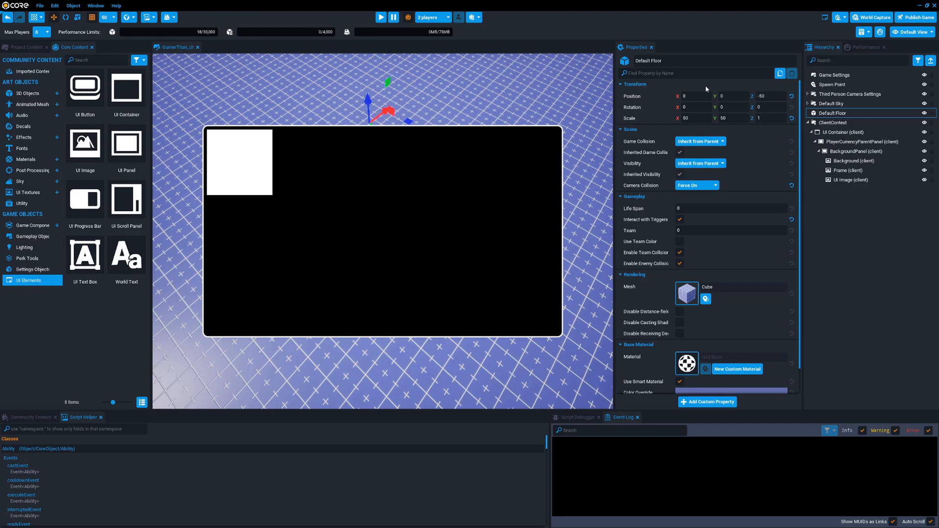
{"action": "left_click", "coordinate": [826, 19]}
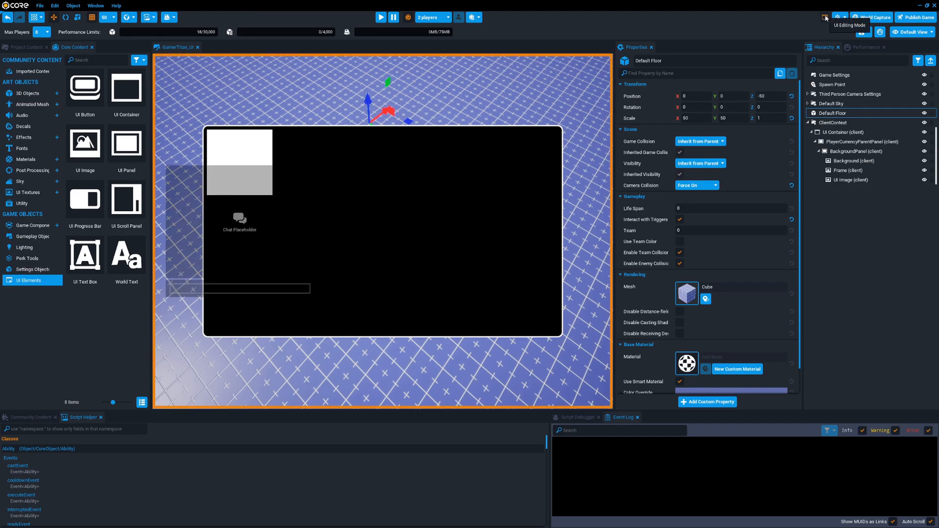
{"action": "left_click", "coordinate": [410, 236]}
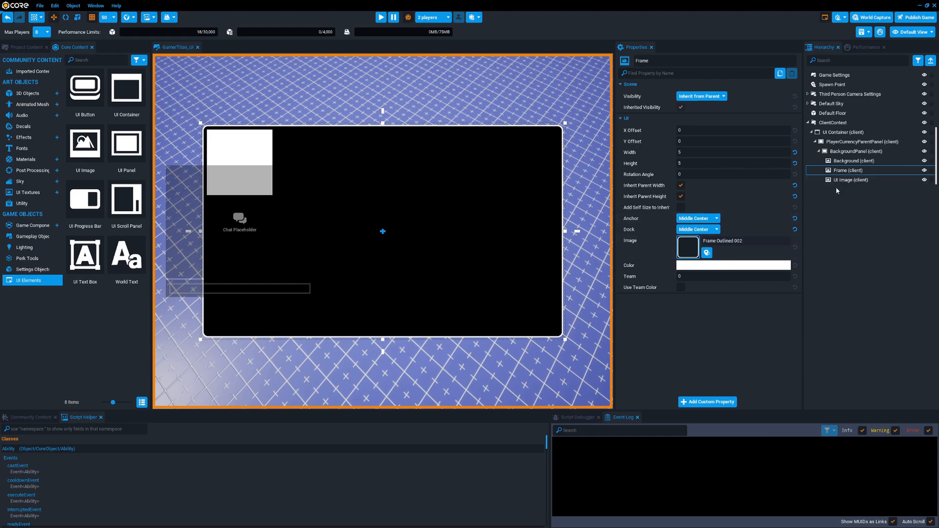
Step: Review the order of the Background, Frame and UI Image children inside BackgroundPanel
{"action": "left_click", "coordinate": [853, 161]}
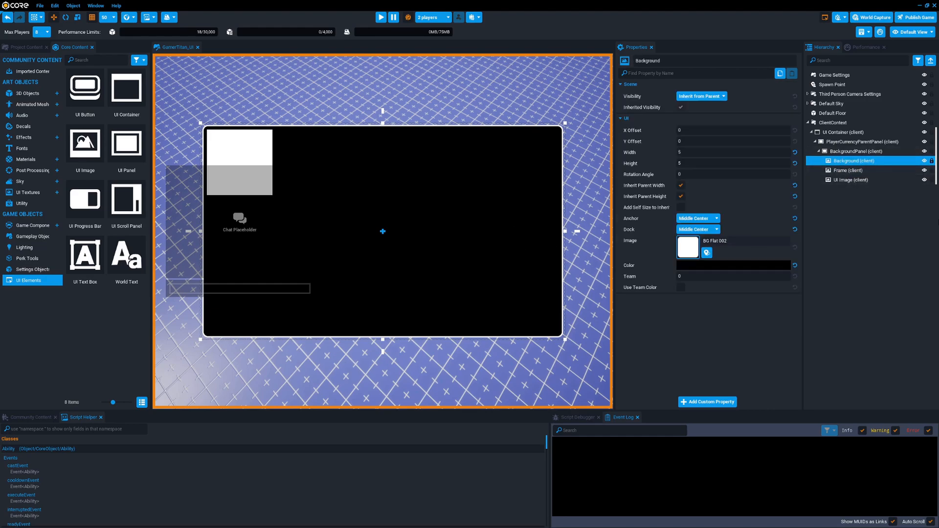
{"action": "key", "text": "Down"}
{"action": "key", "text": "Down"}
{"action": "key", "text": "Up"}
{"action": "key", "text": "Up"}
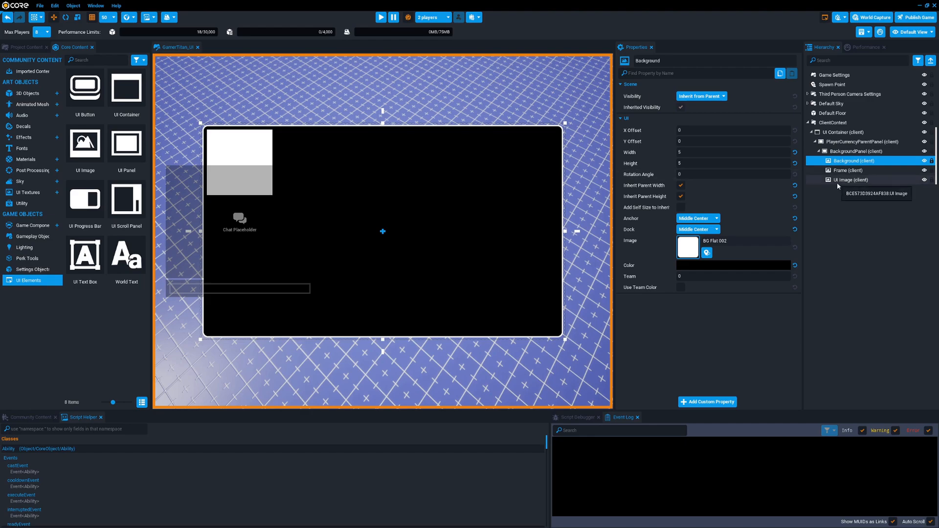
{"action": "mouse_move", "coordinate": [838, 180]}
{"action": "left_mouse_down"}
{"action": "mouse_move", "coordinate": [841, 141]}
{"action": "mouse_move", "coordinate": [839, 185]}
{"action": "left_mouse_up"}
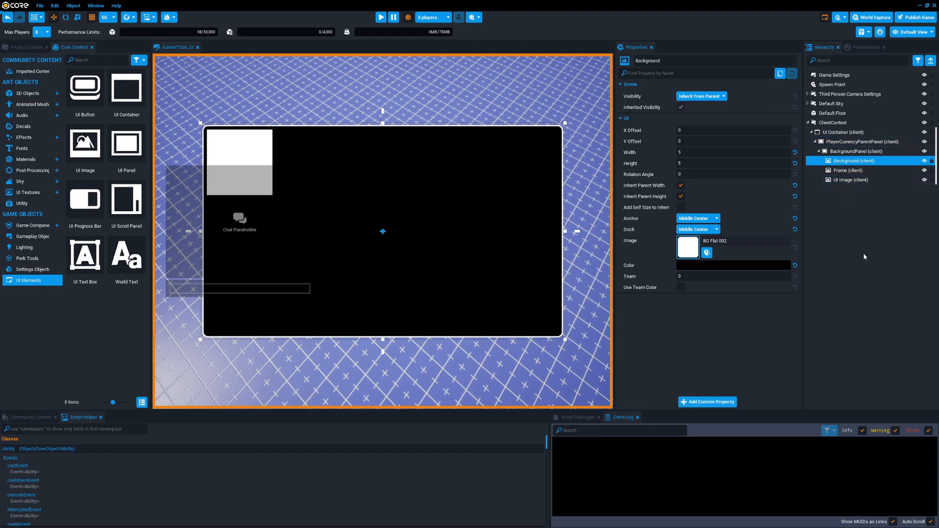
Step: Add another UI Panel named ItemsPanel under PlayerCurrencyParentPanel and move the UI Image from BackgroundPanel into it
{"action": "left_click_drag", "start_coordinate": [137, 169], "coordinate": [851, 151]}
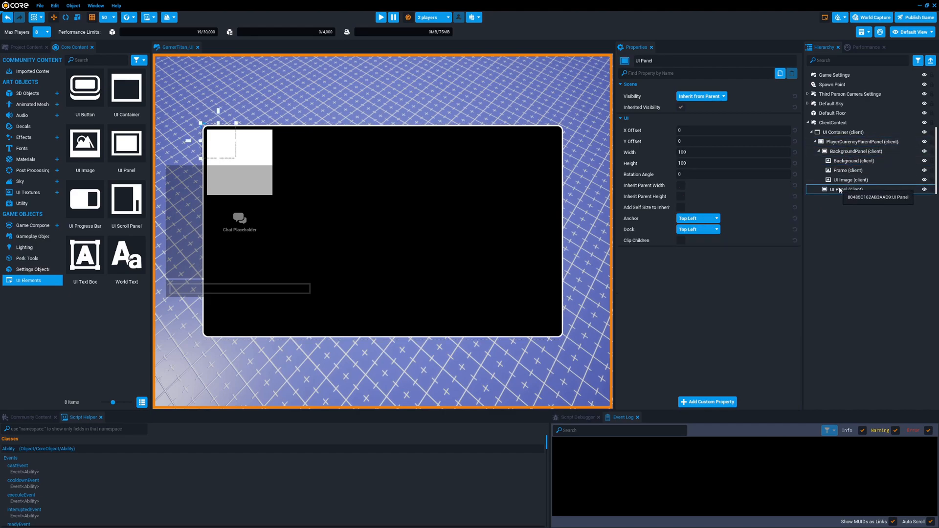
{"action": "key", "text": "F2"}
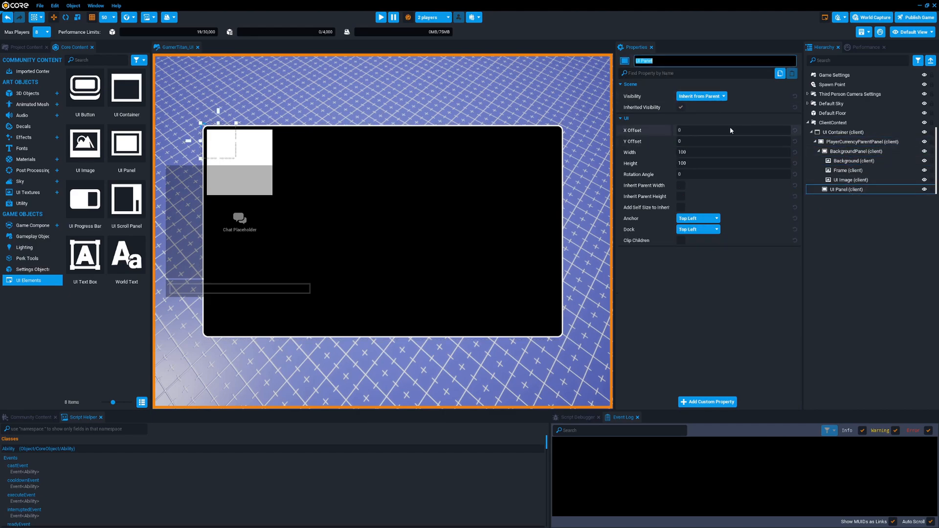
{"action": "type", "text": "Items"}
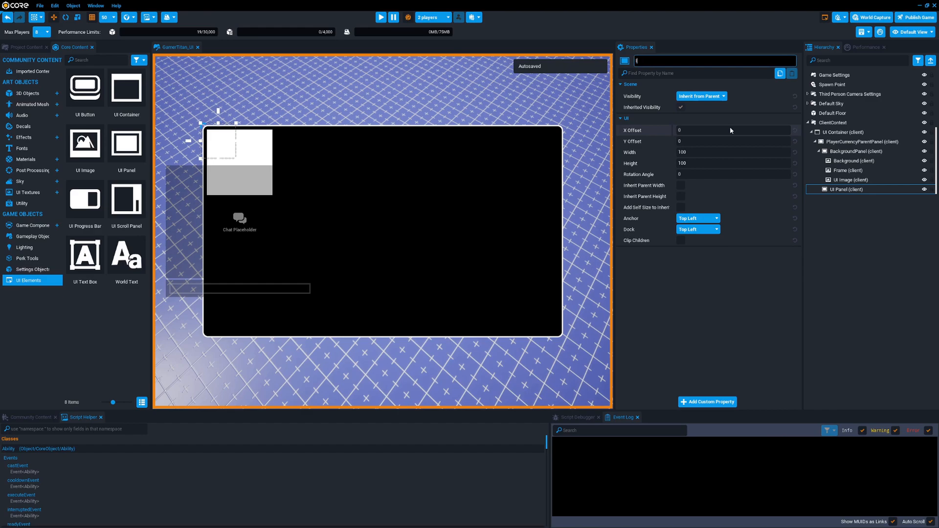
{"action": "key", "text": "Return"}
{"action": "left_click", "coordinate": [685, 63]}
{"action": "type", "text": "Panel"}
{"action": "key", "text": "Return"}
{"action": "left_click_drag", "start_coordinate": [838, 180], "coordinate": [842, 190]}
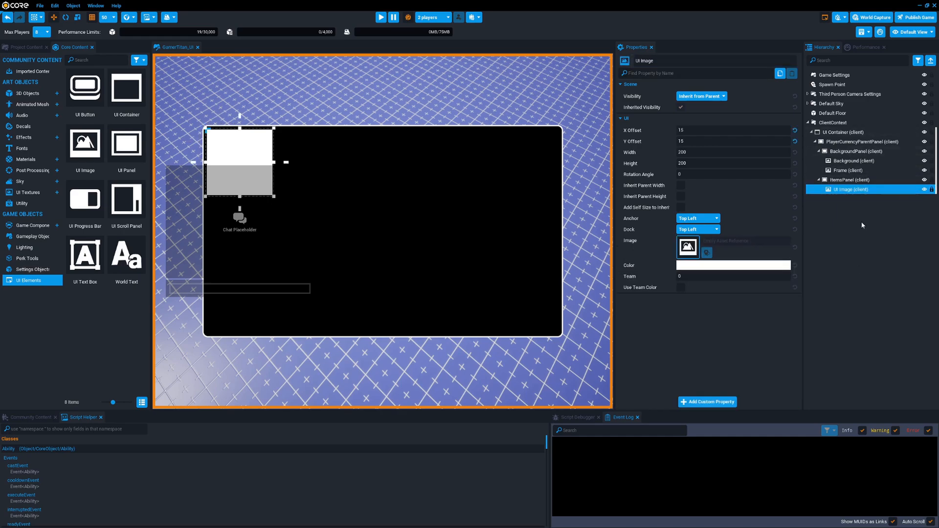
Step: Compare the children and extents of BackgroundPanel and ItemsPanel under PlayerCurrencyParentPanel
{"action": "left_click", "coordinate": [818, 151]}
{"action": "left_click", "coordinate": [819, 161]}
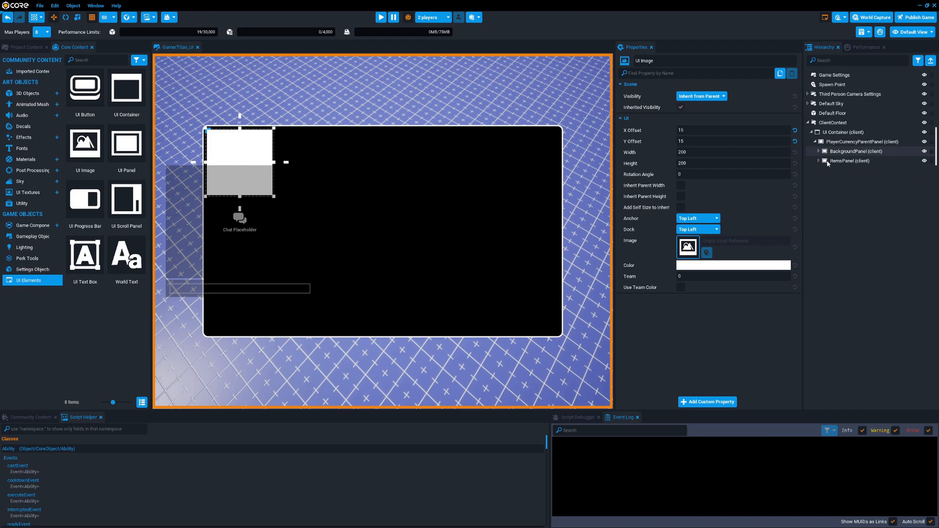
{"action": "left_click", "coordinate": [819, 161]}
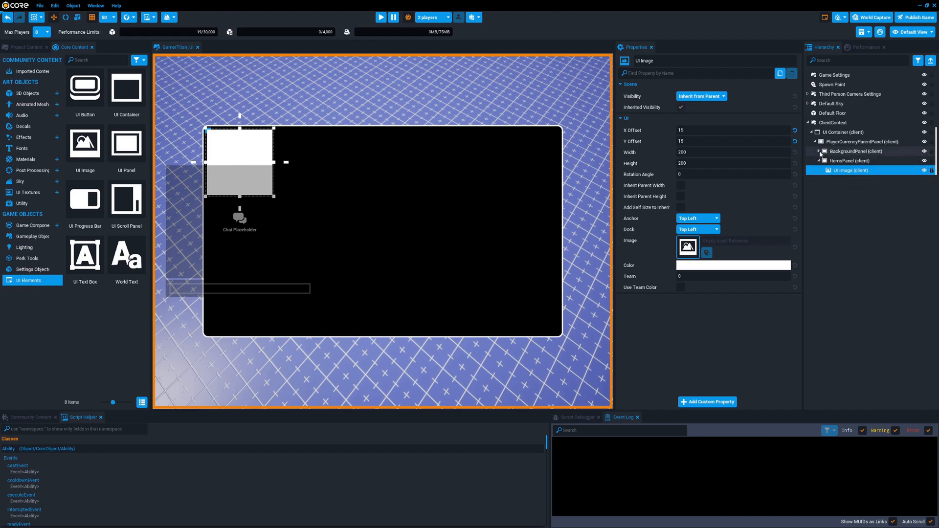
{"action": "left_click", "coordinate": [818, 151]}
{"action": "left_click", "coordinate": [851, 152]}
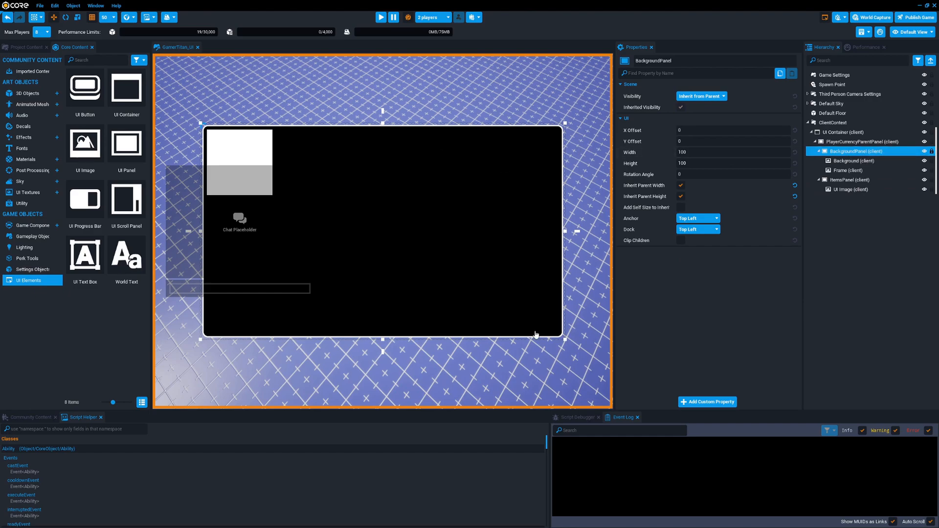
{"action": "left_click", "coordinate": [875, 181]}
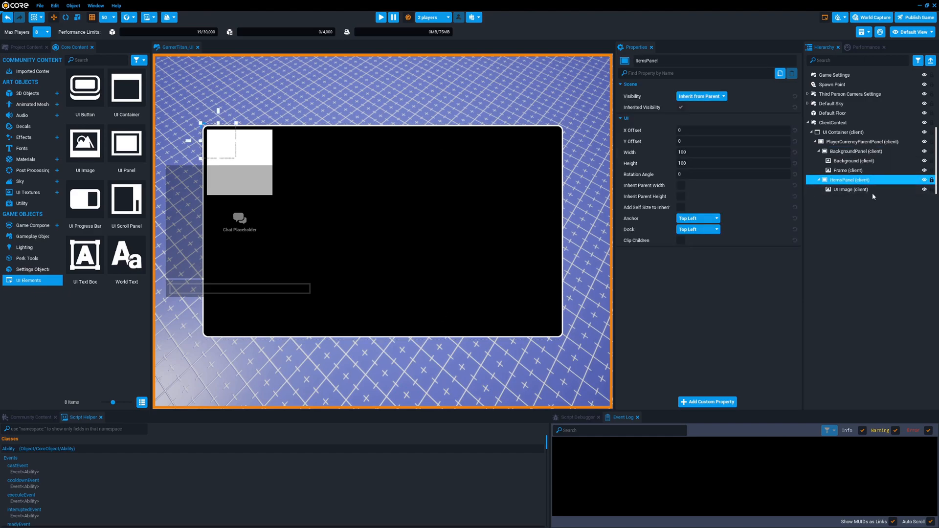
Step: Rename the UI Image inside ItemsPanel to Item1
{"action": "left_click", "coordinate": [851, 190]}
{"action": "left_click", "coordinate": [650, 61]}
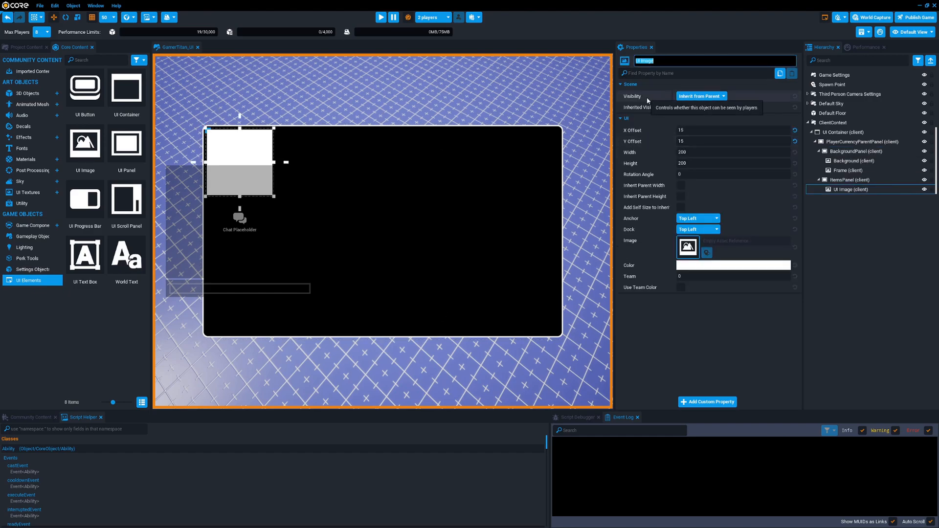
{"action": "type", "text": "Item1"}
{"action": "key", "text": "Return"}
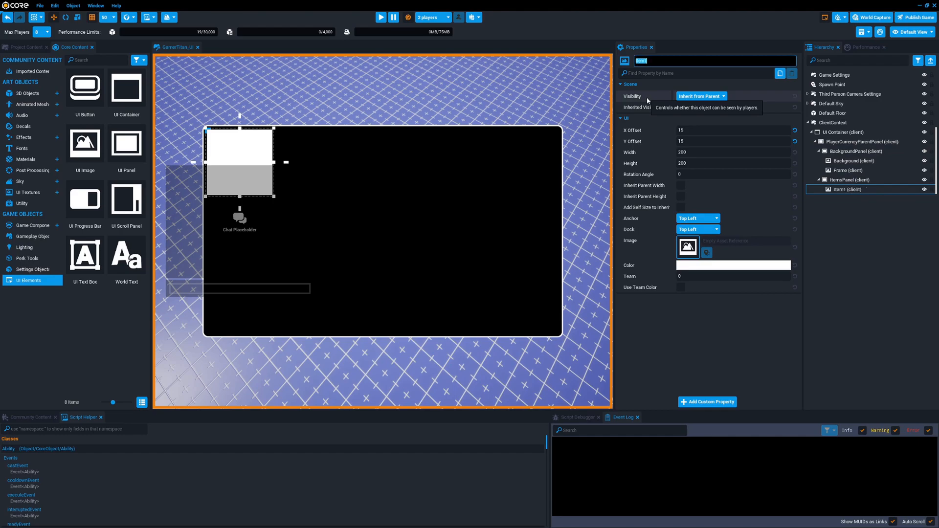
Step: Browse the brush library and set Item1's image to Fantasy Sword 015
{"action": "left_click", "coordinate": [689, 248]}
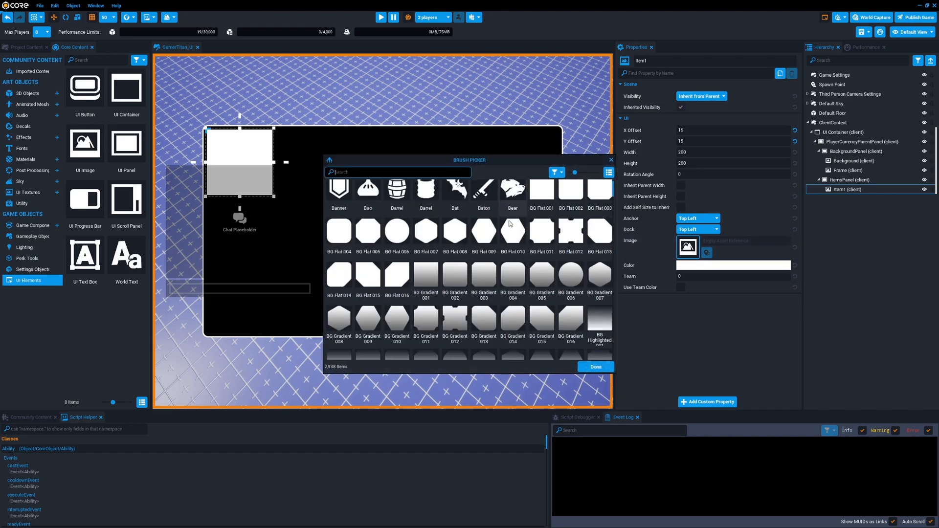
{"action": "left_click_drag", "start_coordinate": [612, 193], "coordinate": [612, 225]}
{"action": "scroll", "coordinate": [538, 253], "scroll_direction": "up", "scroll_amount": 2}
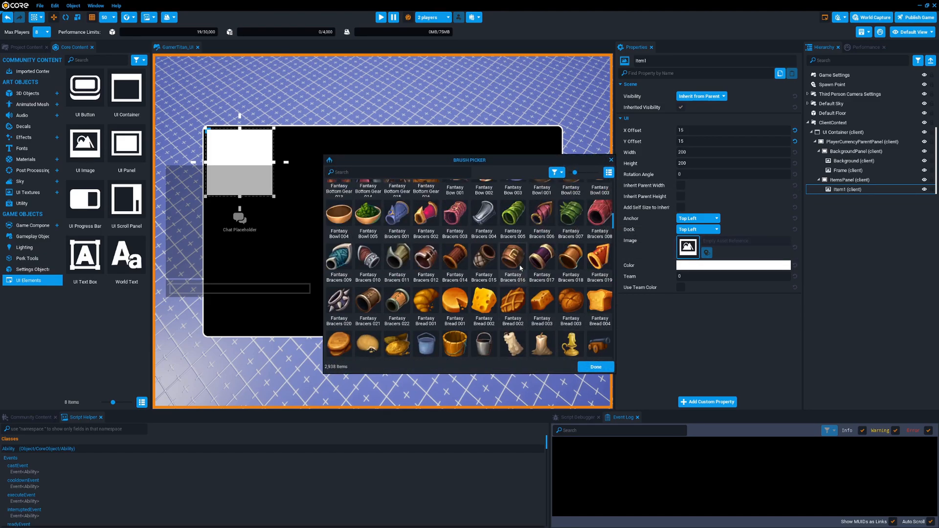
{"action": "scroll", "coordinate": [538, 253], "scroll_direction": "down", "scroll_amount": 15}
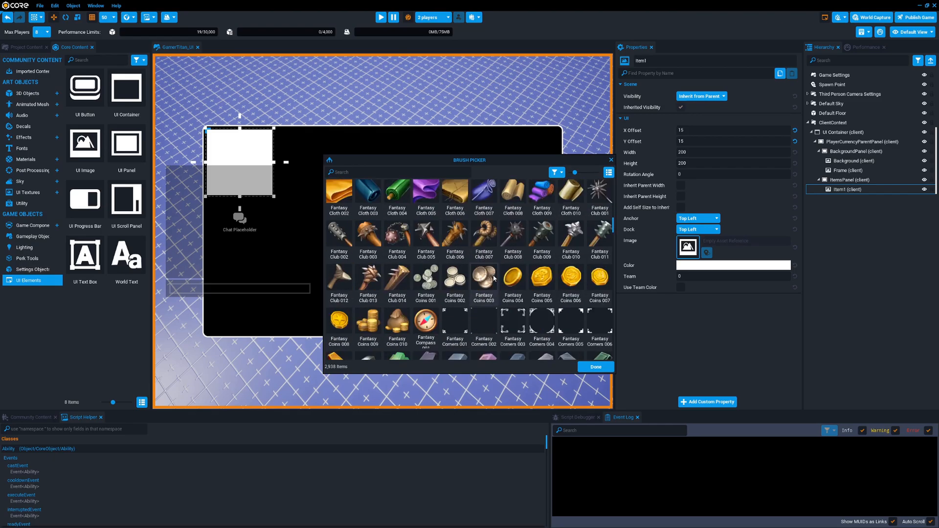
{"action": "scroll", "coordinate": [495, 278], "scroll_direction": "down", "scroll_amount": 8}
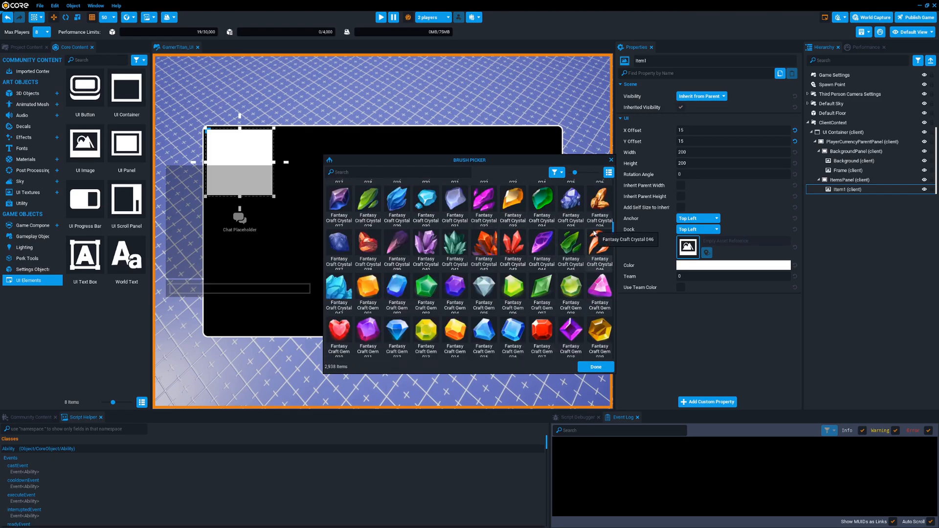
{"action": "scroll", "coordinate": [589, 263], "scroll_direction": "down", "scroll_amount": 3}
{"action": "scroll", "coordinate": [589, 263], "scroll_direction": "down", "scroll_amount": 15}
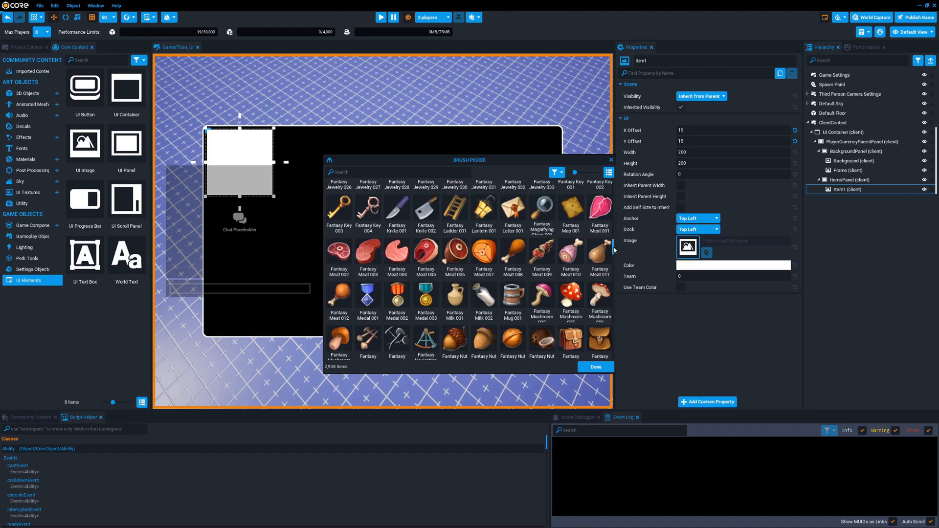
{"action": "scroll", "coordinate": [615, 257], "scroll_direction": "down", "scroll_amount": 15}
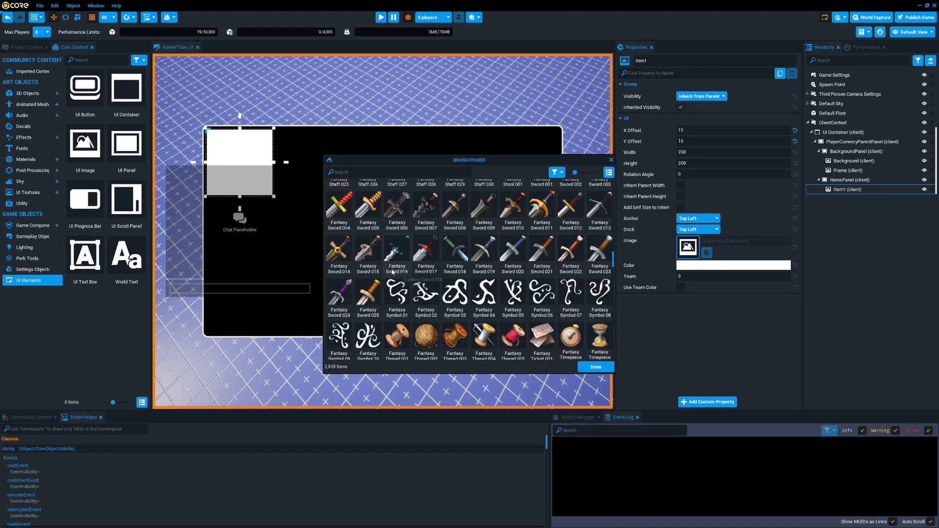
{"action": "scroll", "coordinate": [373, 254], "scroll_direction": "down", "scroll_amount": 15}
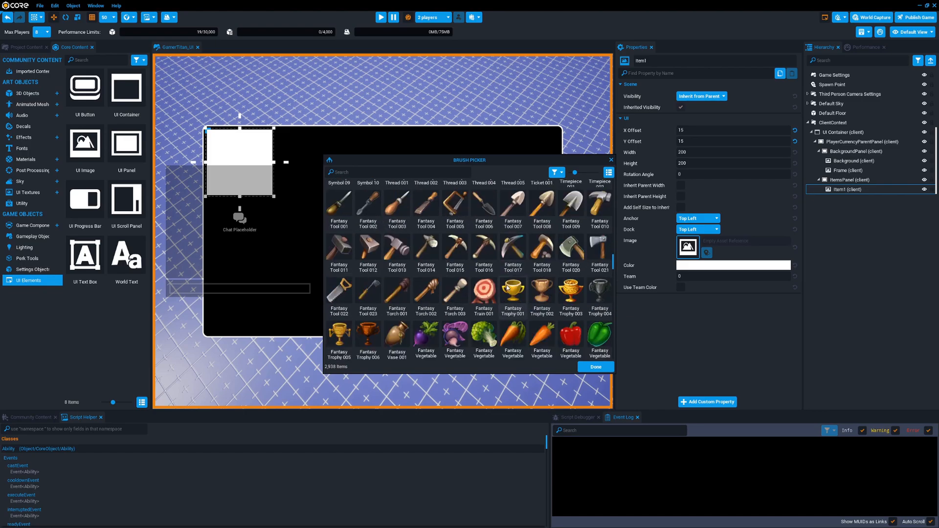
{"action": "scroll", "coordinate": [507, 288], "scroll_direction": "up", "scroll_amount": 10}
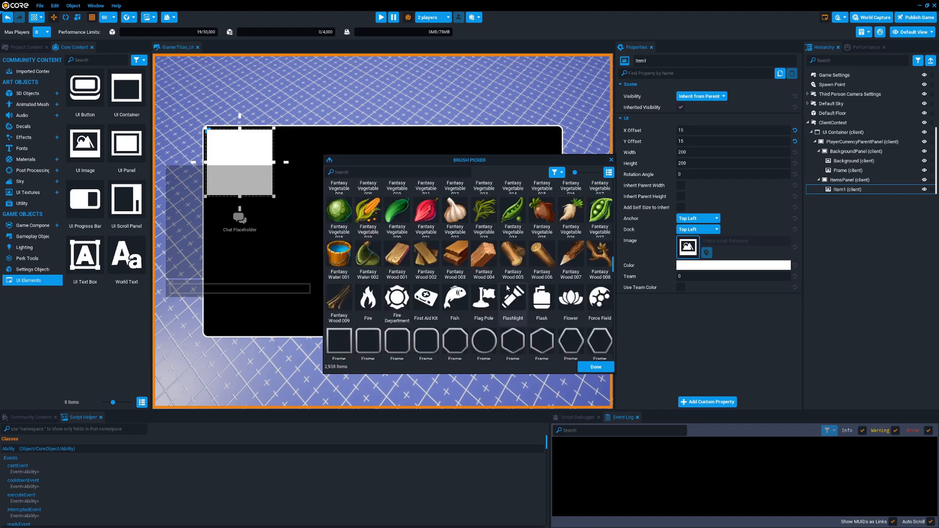
{"action": "scroll", "coordinate": [506, 287], "scroll_direction": "up", "scroll_amount": 5}
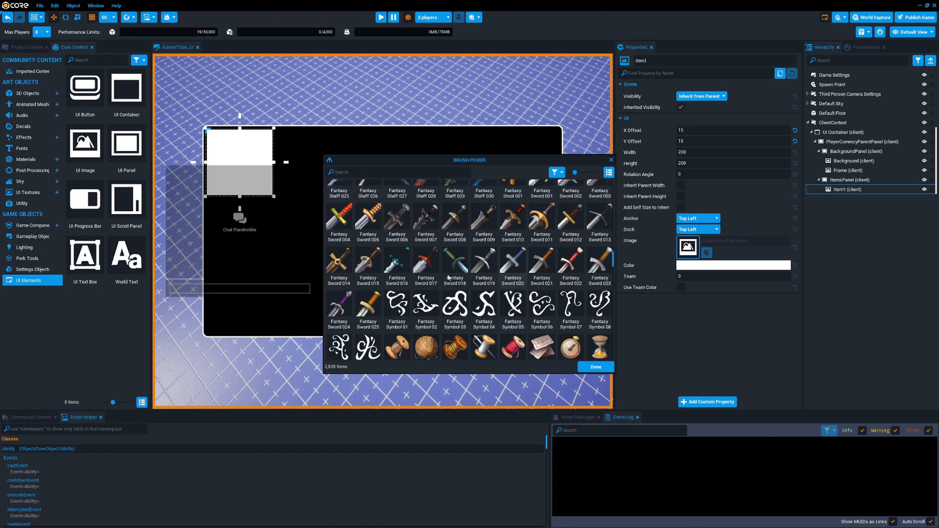
{"action": "double_click", "coordinate": [369, 261]}
{"action": "left_click", "coordinate": [505, 251]}
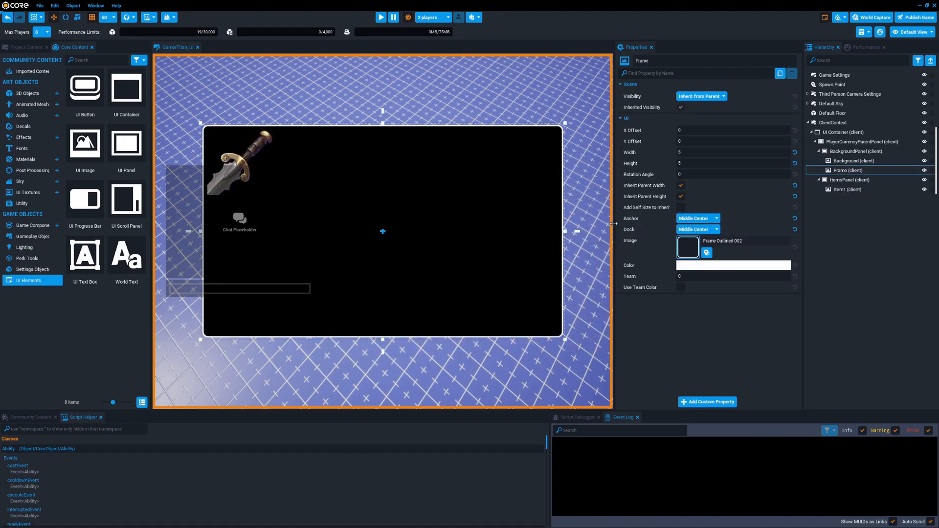
Step: Widen the viewport and set the Y value of Chat Size in Game Settings to 175
{"action": "left_click_drag", "start_coordinate": [615, 226], "coordinate": [659, 203]}
{"action": "left_click", "coordinate": [833, 75]}
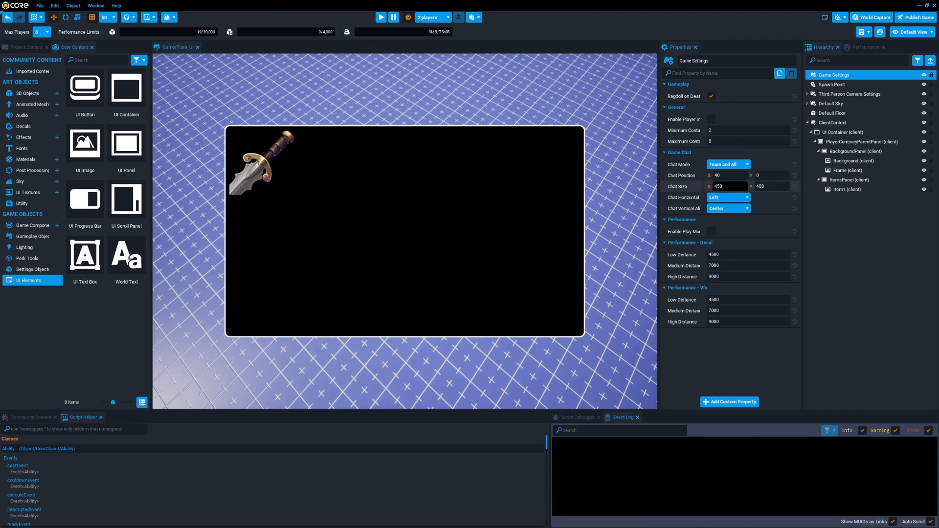
{"action": "left_click", "coordinate": [726, 188]}
{"action": "key", "text": "Tab"}
{"action": "type", "text": "89"}
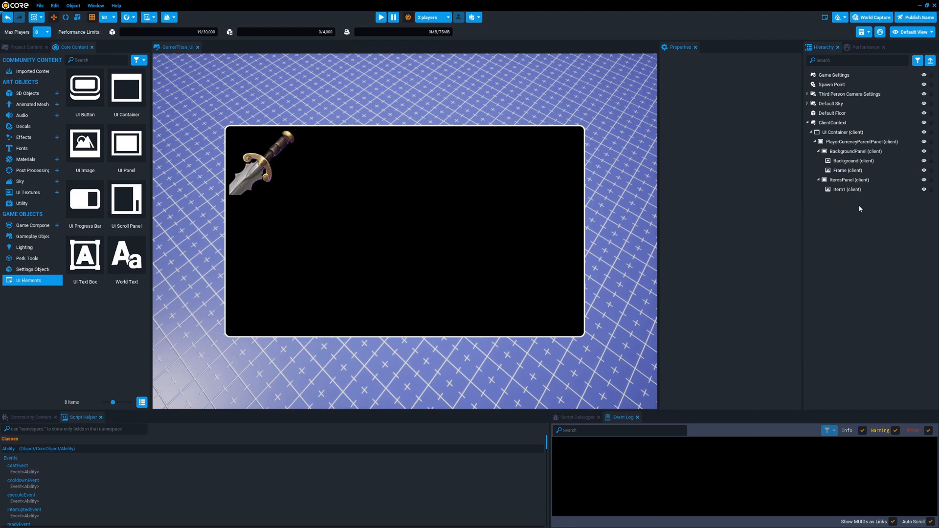
{"action": "left_click", "coordinate": [849, 180]}
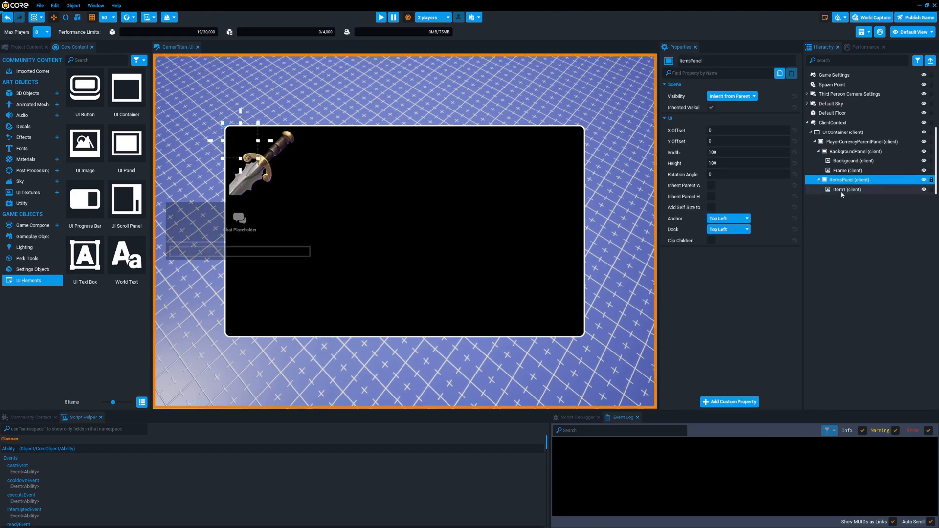
Step: Set the Y value of Chat Position in Game Settings to 5000 to move the chat placeholder away from the currency panel
{"action": "left_click", "coordinate": [834, 75]}
{"action": "left_click_drag", "start_coordinate": [768, 176], "coordinate": [741, 176]}
{"action": "type", "text": "5000"}
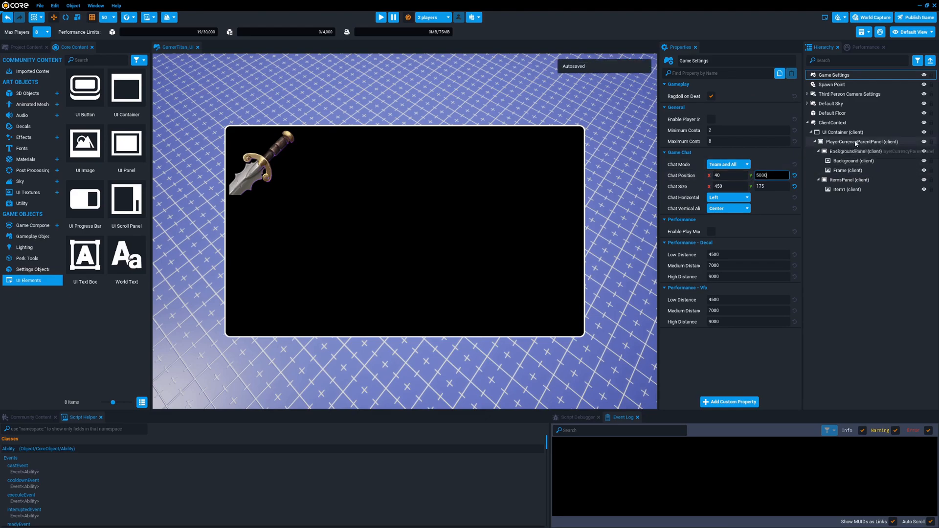
{"action": "left_click", "coordinate": [856, 142]}
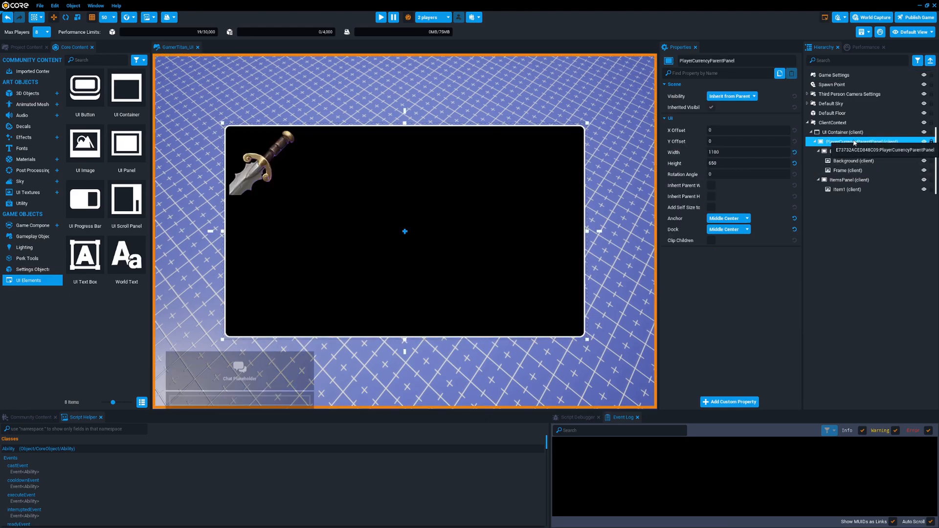
Step: Make ItemsPanel inherit its parent's width and height, and set its anchor and dock to Middle Center
{"action": "left_click", "coordinate": [843, 182]}
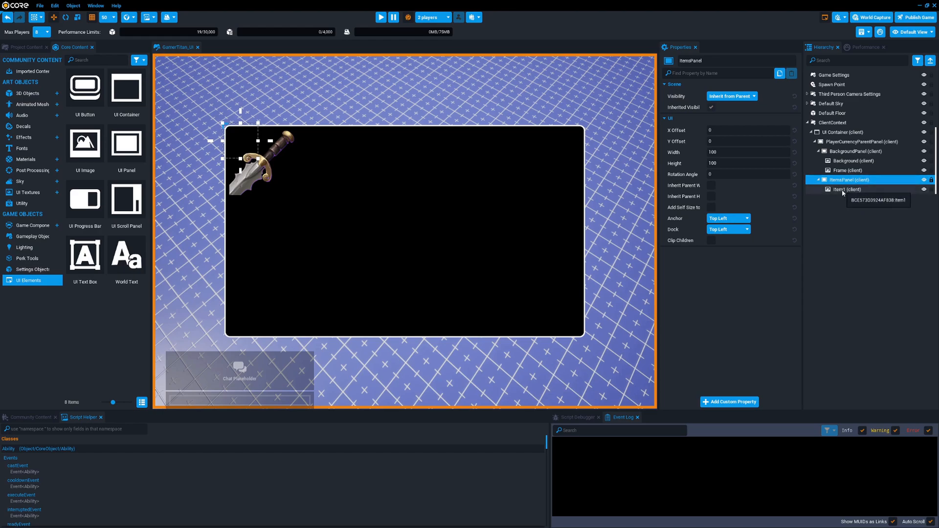
{"action": "left_click", "coordinate": [712, 195]}
{"action": "left_click", "coordinate": [712, 185]}
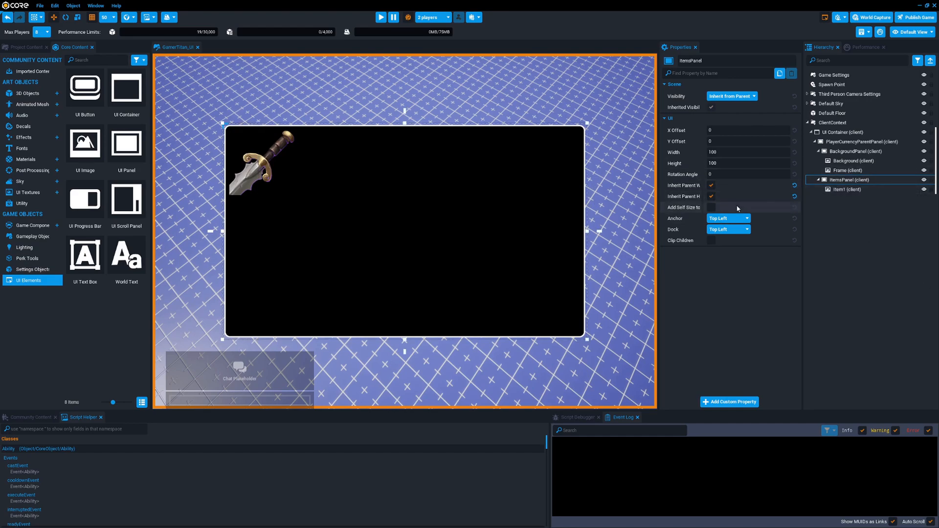
{"action": "left_click", "coordinate": [726, 218]}
{"action": "left_click", "coordinate": [725, 258]}
{"action": "left_click", "coordinate": [729, 230]}
{"action": "left_click", "coordinate": [729, 270]}
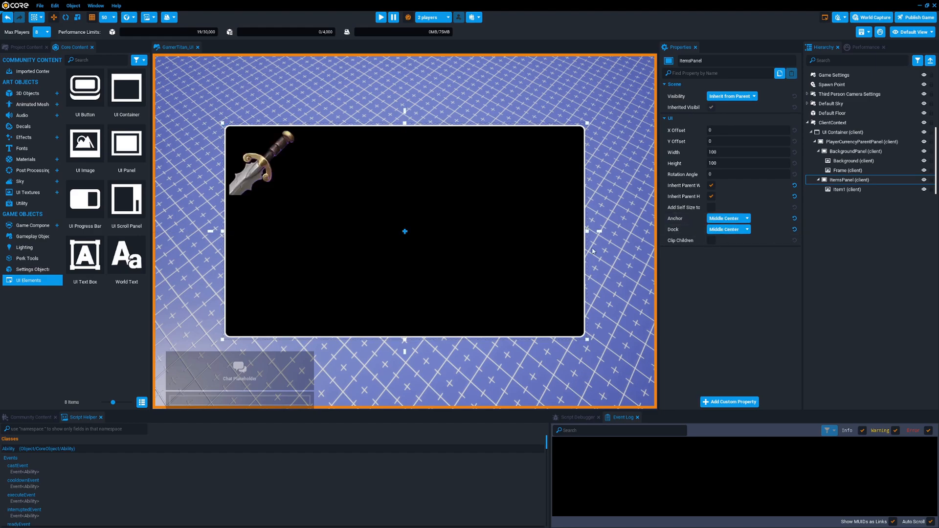
Step: Add ItemsPanel's own size to its inherited size, with width -50 and height -50 to inset it from the frame
{"action": "left_click", "coordinate": [711, 209]}
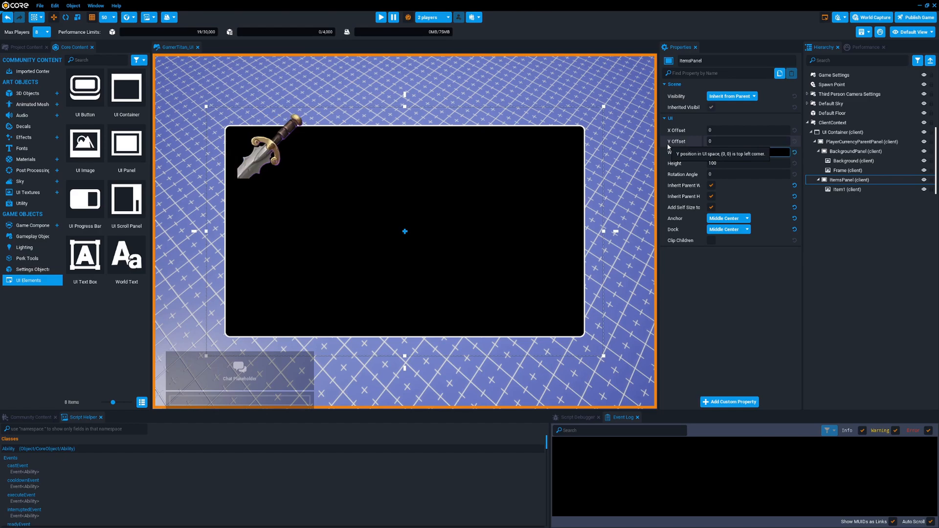
{"action": "key", "text": "Tab"}
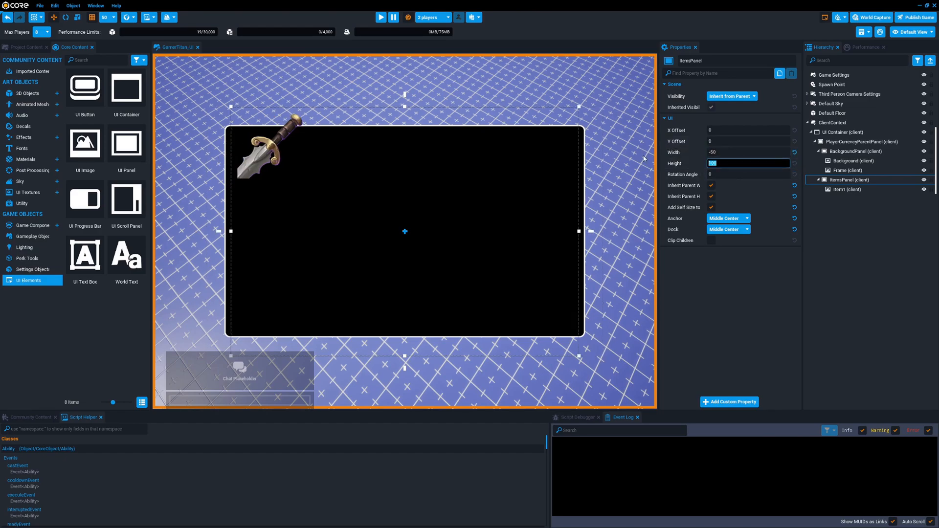
{"action": "type", "text": "-50"}
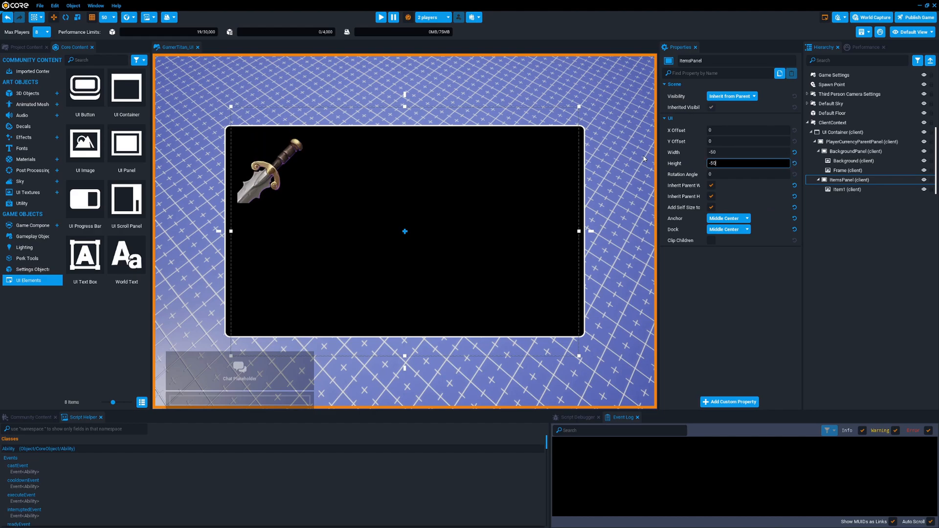
{"action": "left_click", "coordinate": [842, 189]}
{"action": "left_click", "coordinate": [837, 181]}
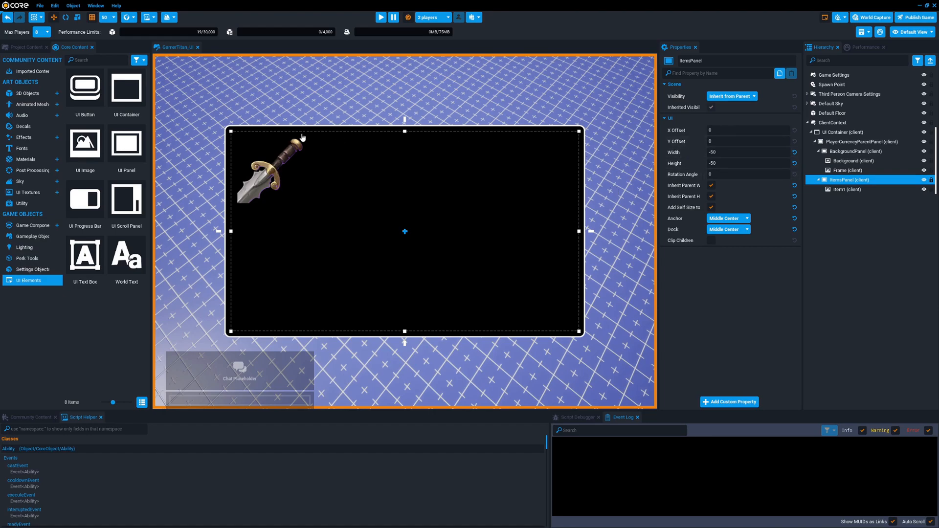
Step: Add another UI Image to ItemsPanel and place it before Item1 so that it is drawn behind the sword
{"action": "left_click", "coordinate": [845, 189]}
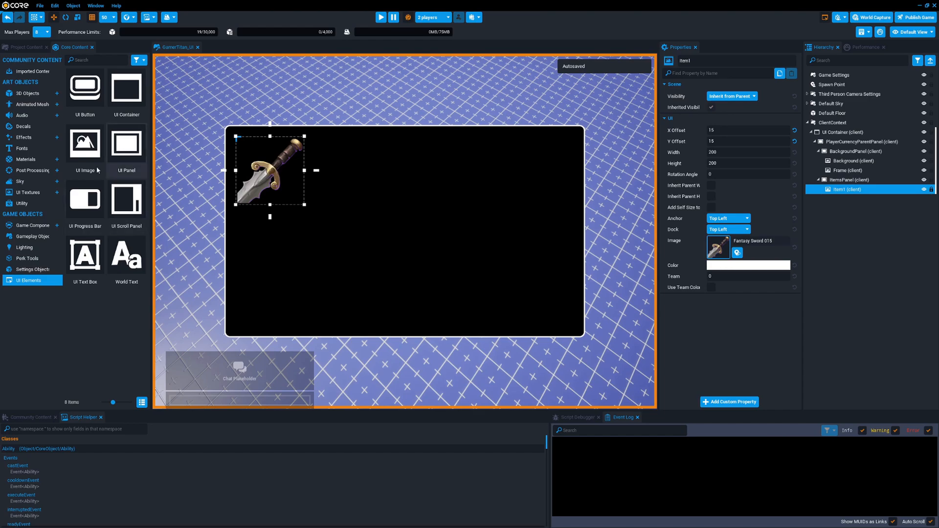
{"action": "left_click_drag", "start_coordinate": [85, 147], "coordinate": [842, 181]}
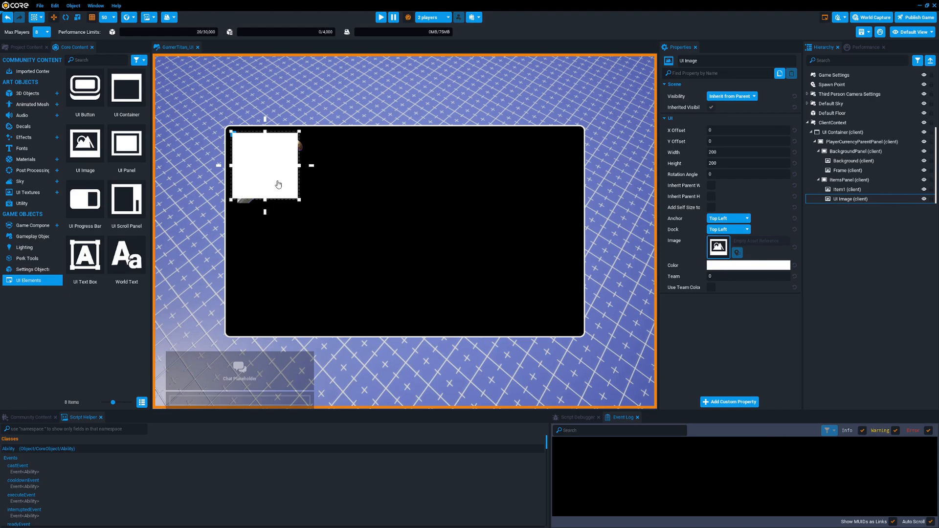
{"action": "left_click", "coordinate": [841, 193]}
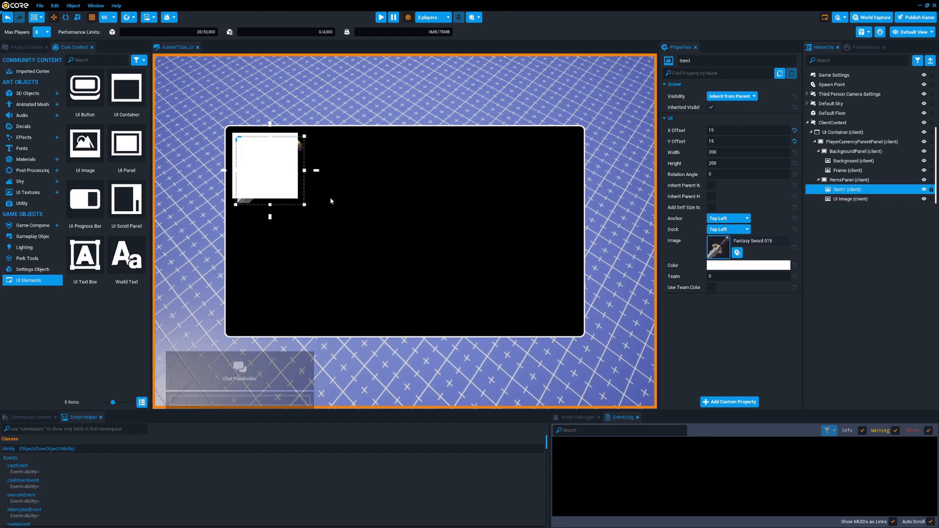
{"action": "left_click_drag", "start_coordinate": [845, 201], "coordinate": [840, 190]}
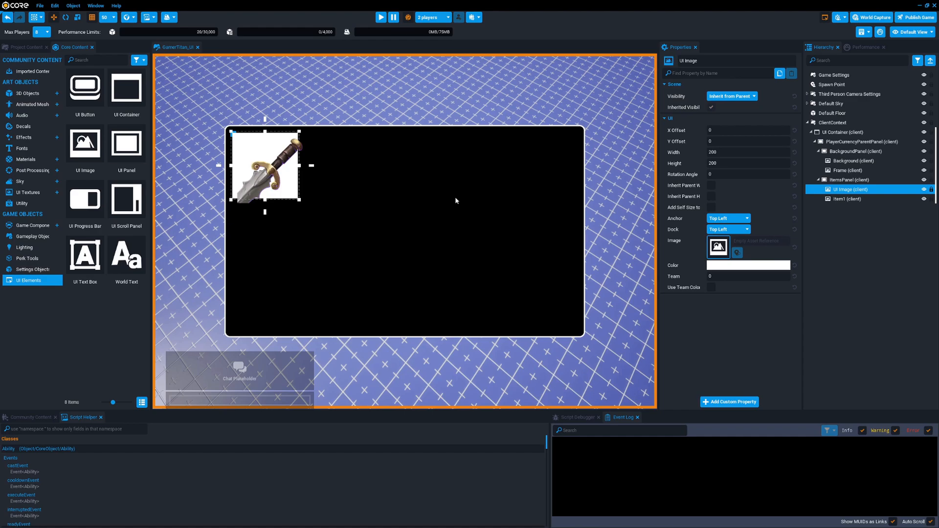
Step: Reset Item1's X and Y offsets to 0 and nest Item1 under the new UI Image
{"action": "left_click", "coordinate": [848, 200]}
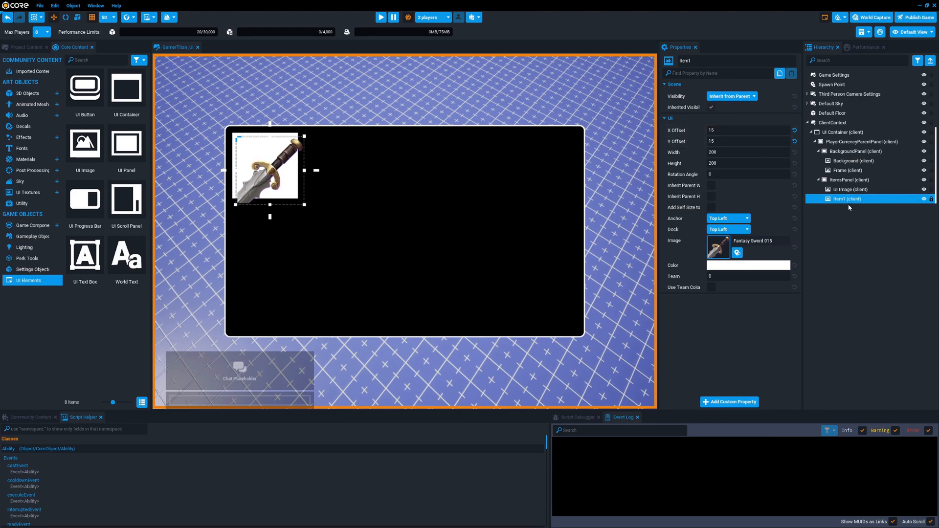
{"action": "left_click", "coordinate": [794, 131]}
{"action": "left_click", "coordinate": [794, 141]}
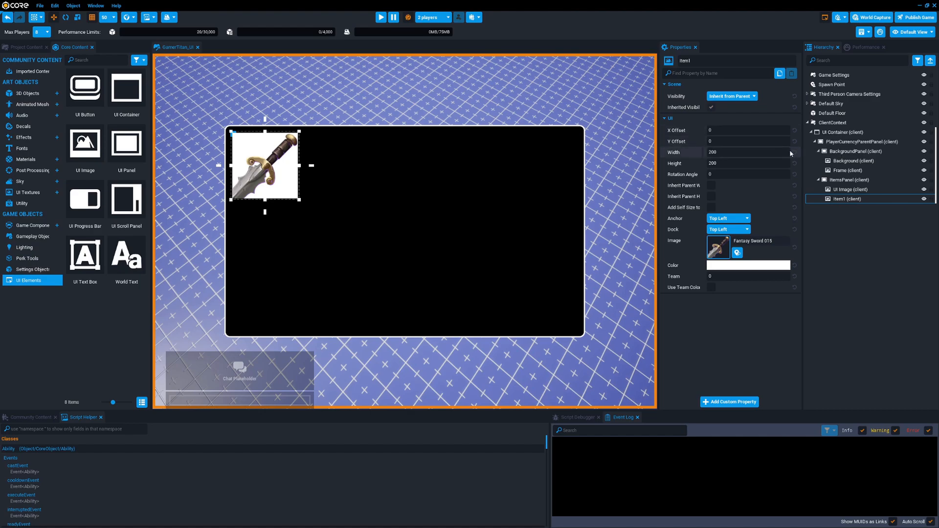
{"action": "left_click_drag", "start_coordinate": [840, 198], "coordinate": [843, 192]}
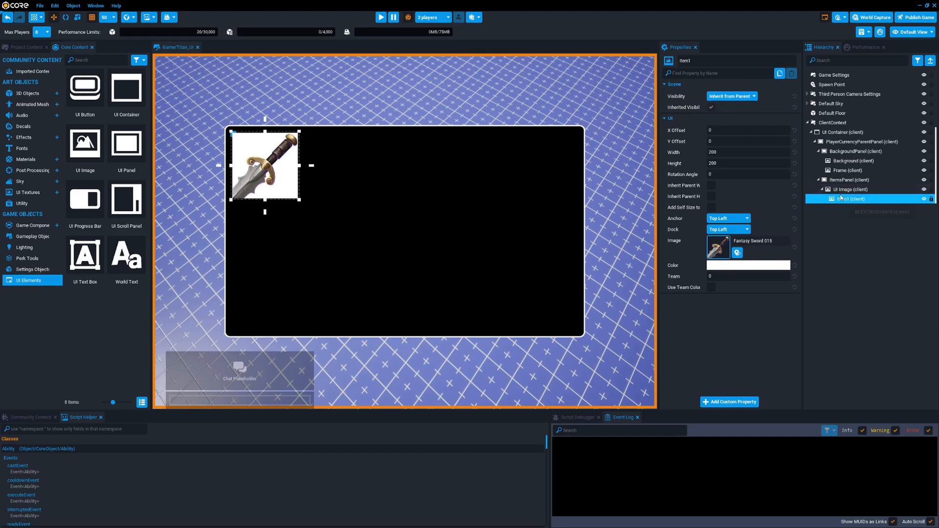
Step: Rename the UI Image that contains Item1 as ItemBackgorund
{"action": "left_click", "coordinate": [843, 190]}
{"action": "double_click", "coordinate": [691, 61]}
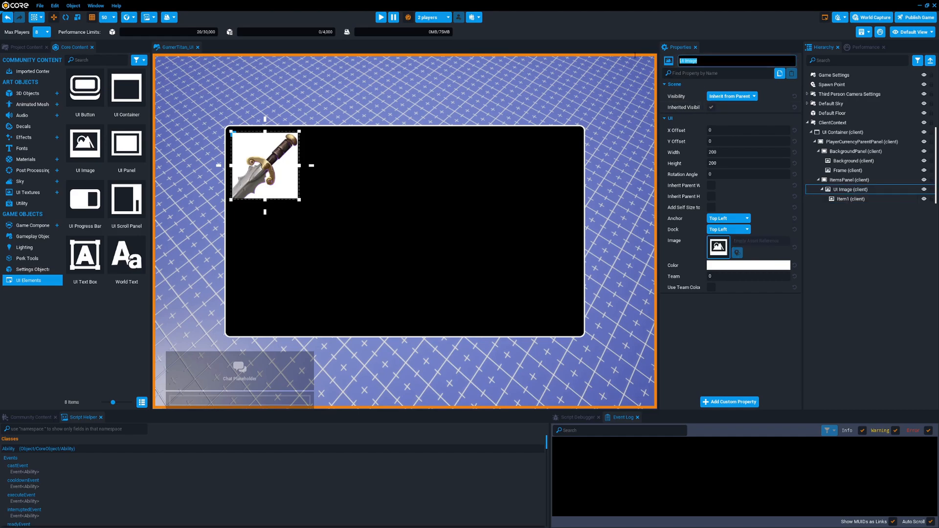
{"action": "type", "text": "ItemBackgorund"}
{"action": "key", "text": "Return"}
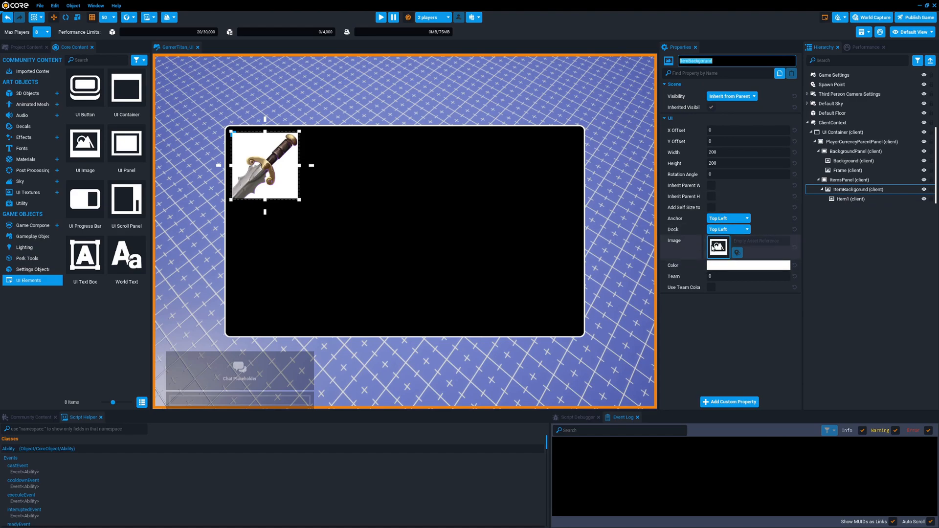
Step: Set ItemBackgorund's image to the BG Highlighted 002 brush
{"action": "left_click", "coordinate": [719, 247]}
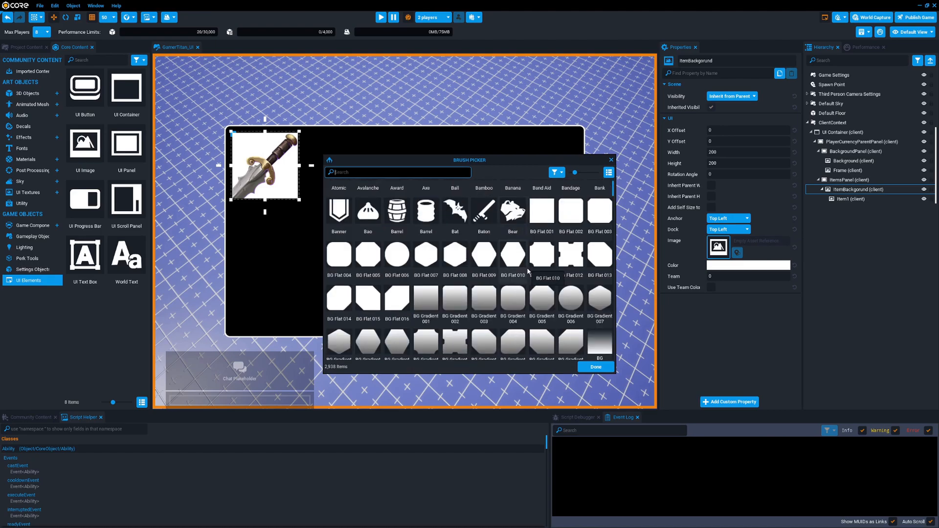
{"action": "scroll", "coordinate": [559, 301], "scroll_direction": "down", "scroll_amount": 4}
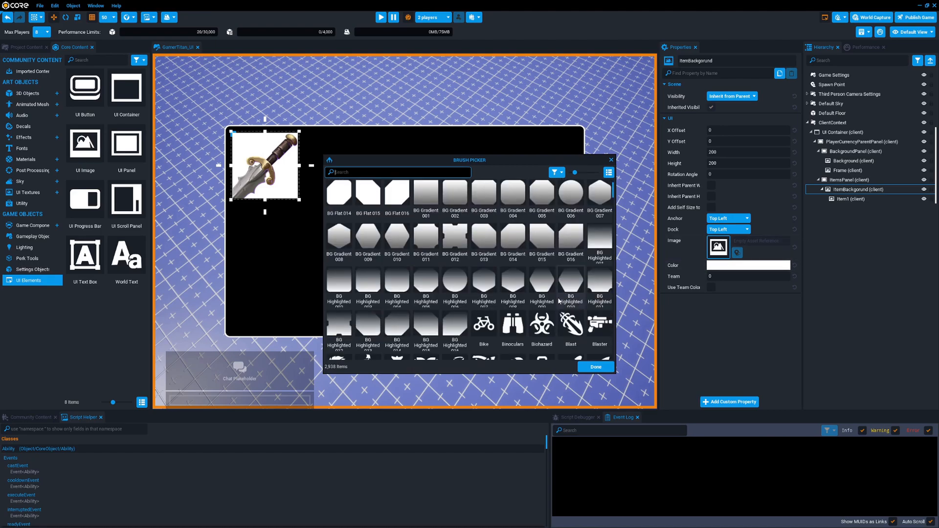
{"action": "left_click", "coordinate": [373, 222]}
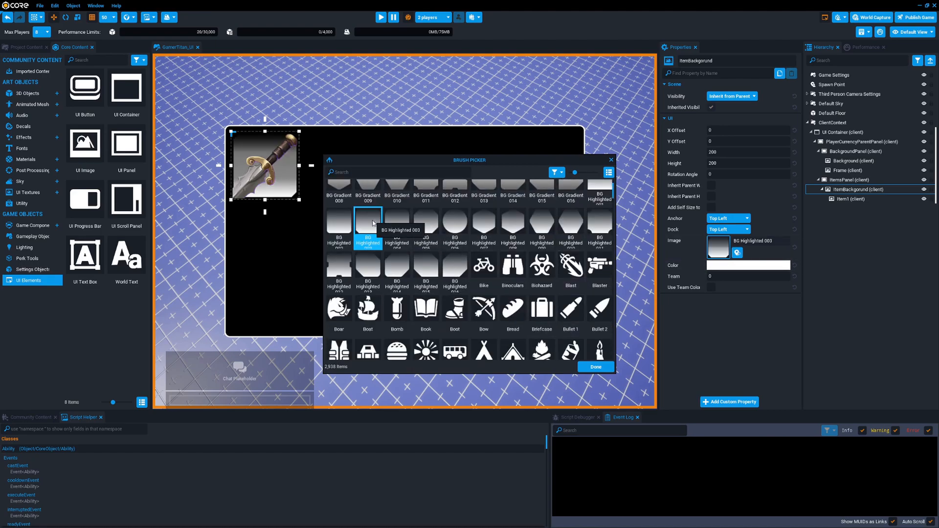
{"action": "left_click", "coordinate": [339, 224]}
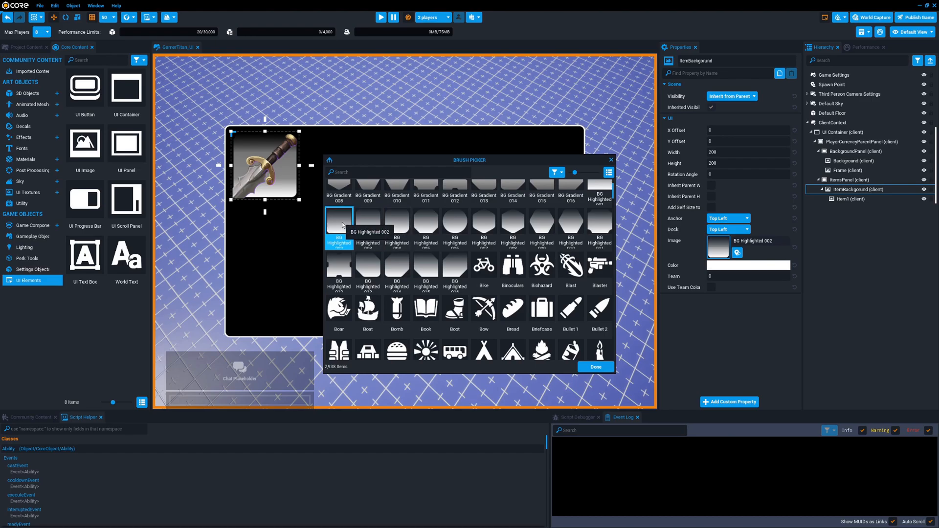
{"action": "left_click", "coordinate": [596, 367]}
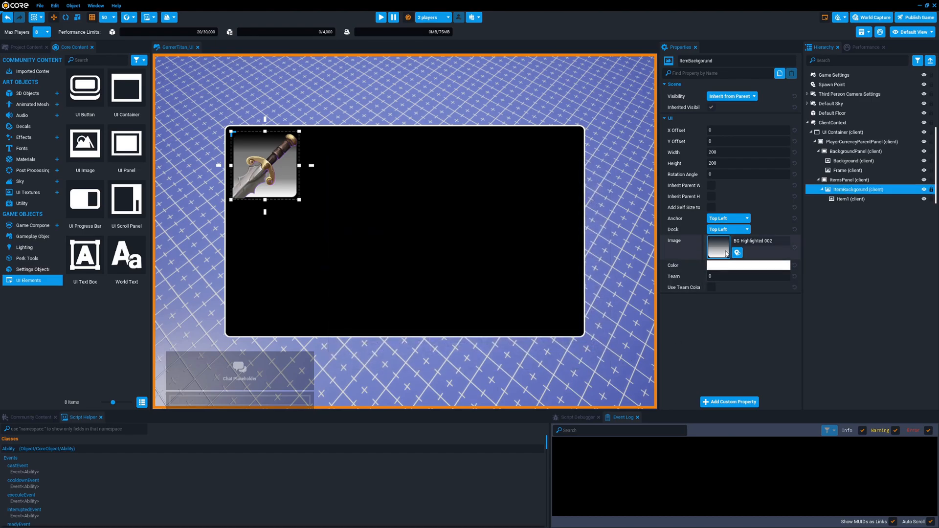
Step: Color ItemBackgorund a bright yellowish green
{"action": "left_click", "coordinate": [732, 266]}
{"action": "left_click", "coordinate": [768, 331]}
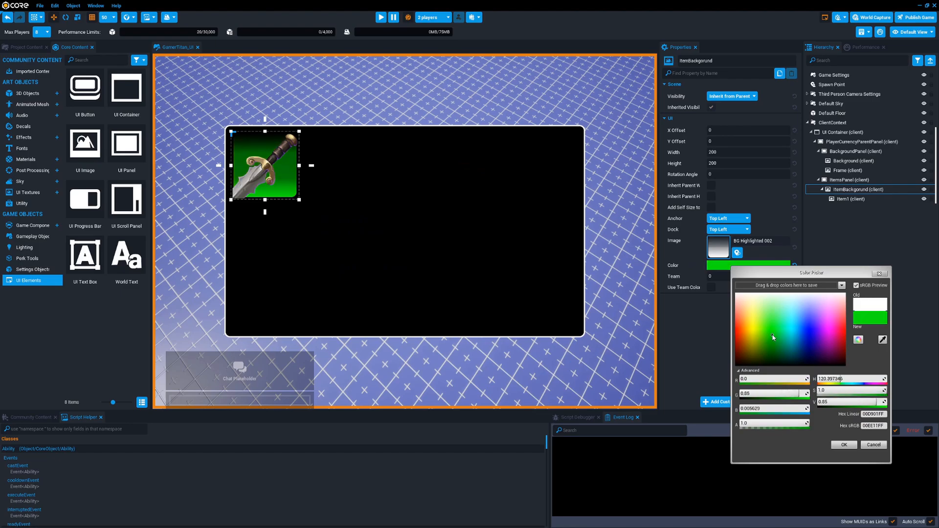
{"action": "left_click", "coordinate": [844, 445]}
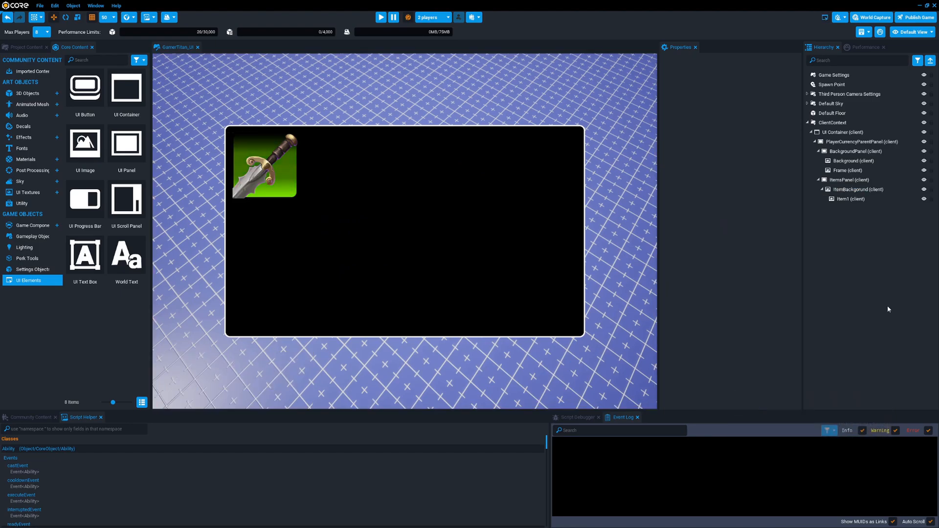
Step: Collapse BackgroundPanel in the hierarchy and add a UI Text Box as a child of ItemsPanel
{"action": "mouse_move", "coordinate": [285, 192]}
{"action": "left_mouse_down"}
{"action": "mouse_move", "coordinate": [383, 193]}
{"action": "mouse_move", "coordinate": [404, 215]}
{"action": "mouse_move", "coordinate": [289, 196]}
{"action": "mouse_move", "coordinate": [292, 187]}
{"action": "mouse_move", "coordinate": [346, 231]}
{"action": "mouse_move", "coordinate": [397, 231]}
{"action": "mouse_move", "coordinate": [295, 180]}
{"action": "mouse_move", "coordinate": [287, 187]}
{"action": "left_mouse_up"}
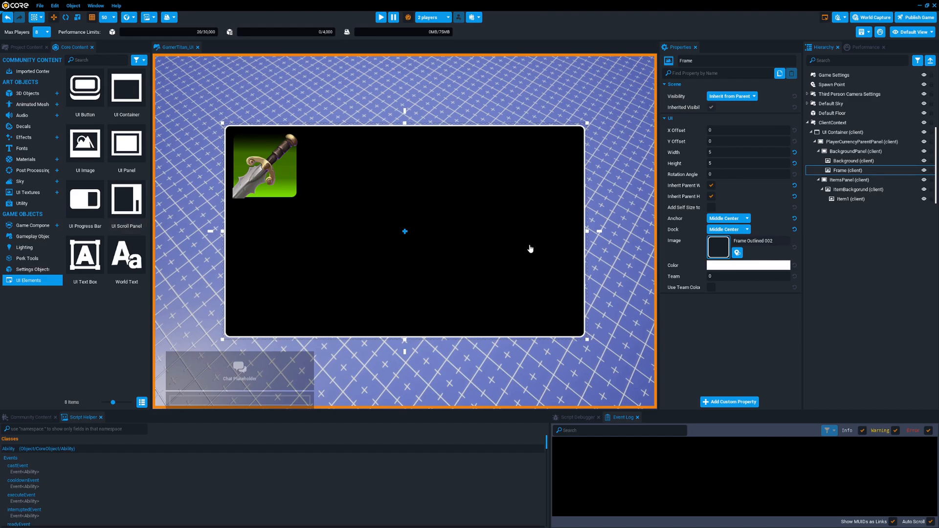
{"action": "left_click", "coordinate": [818, 180]}
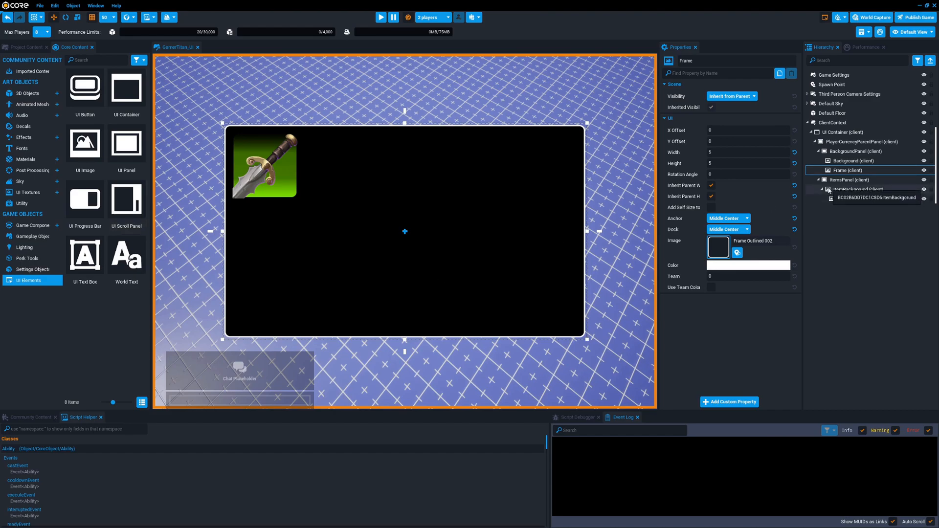
{"action": "left_click", "coordinate": [818, 151]}
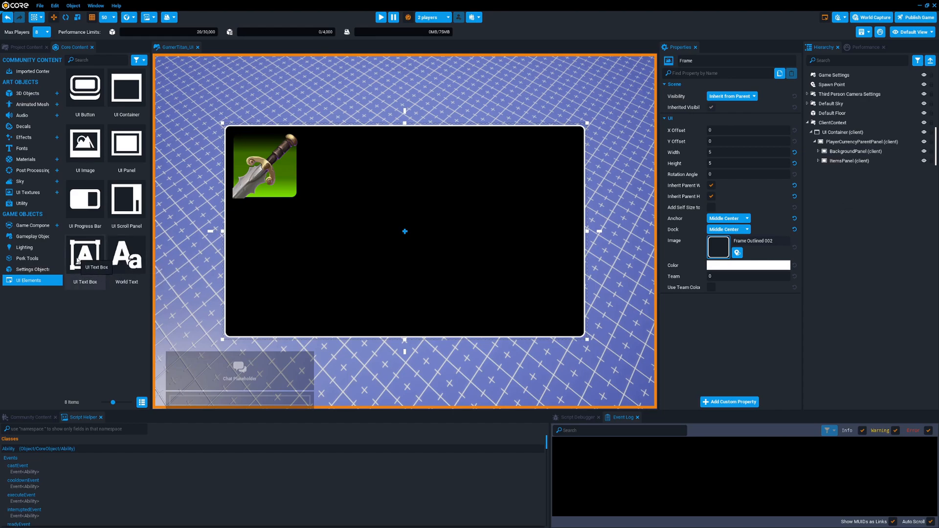
{"action": "left_click", "coordinate": [816, 161]}
{"action": "left_click", "coordinate": [818, 161]}
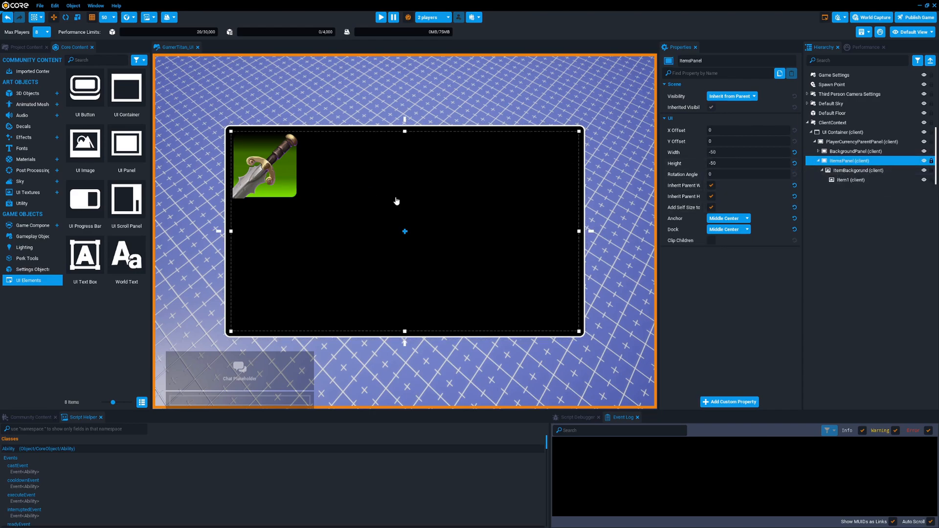
{"action": "left_click_drag", "start_coordinate": [85, 255], "coordinate": [840, 163]}
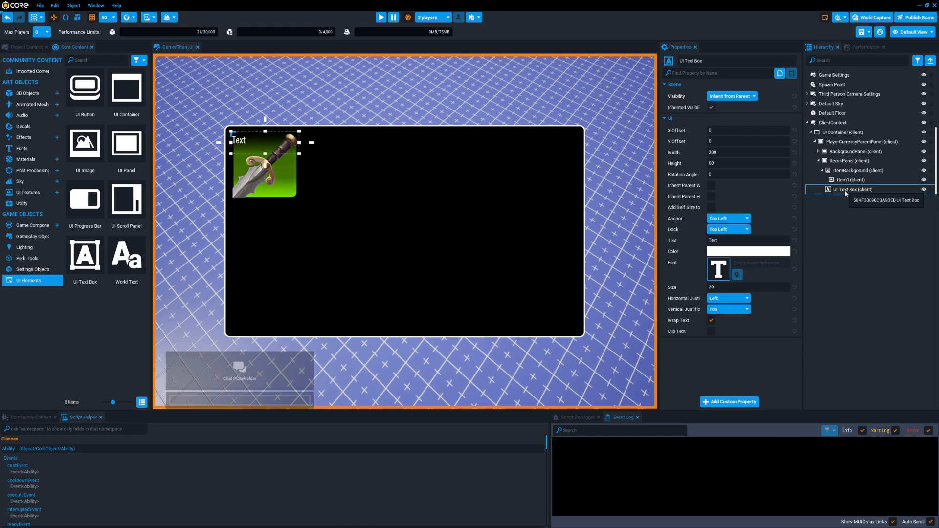
{"action": "left_click_drag", "start_coordinate": [827, 192], "coordinate": [836, 163]}
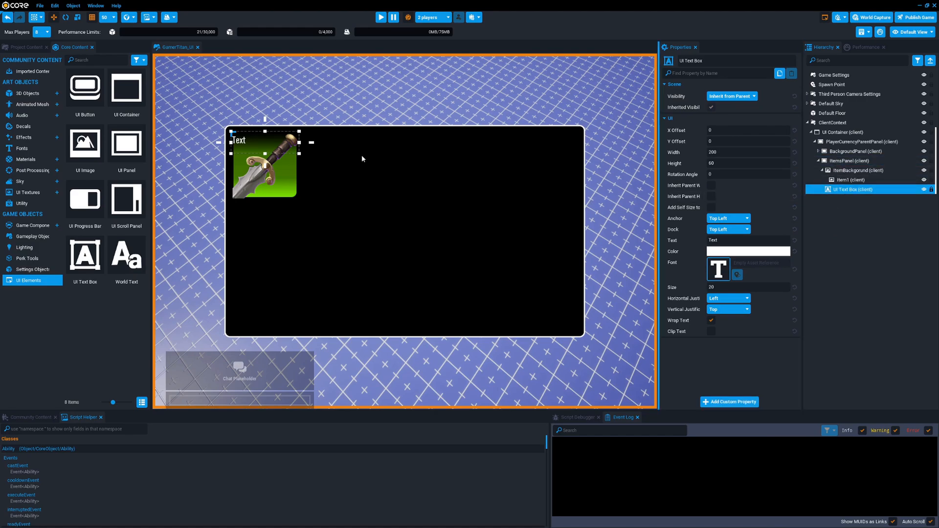
Step: Set the UI Text Box's anchor and dock to Bottom Center
{"action": "left_click", "coordinate": [729, 219]}
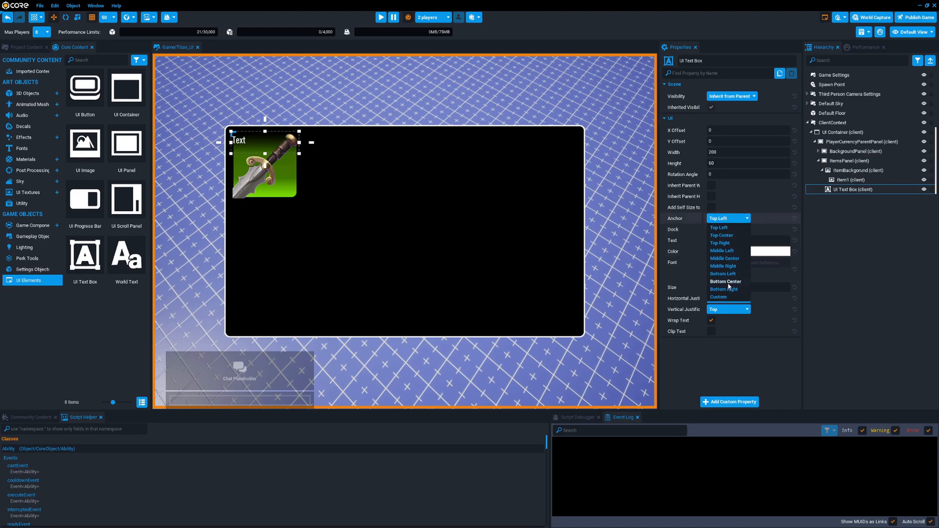
{"action": "left_click", "coordinate": [725, 281]}
{"action": "left_click", "coordinate": [728, 230]}
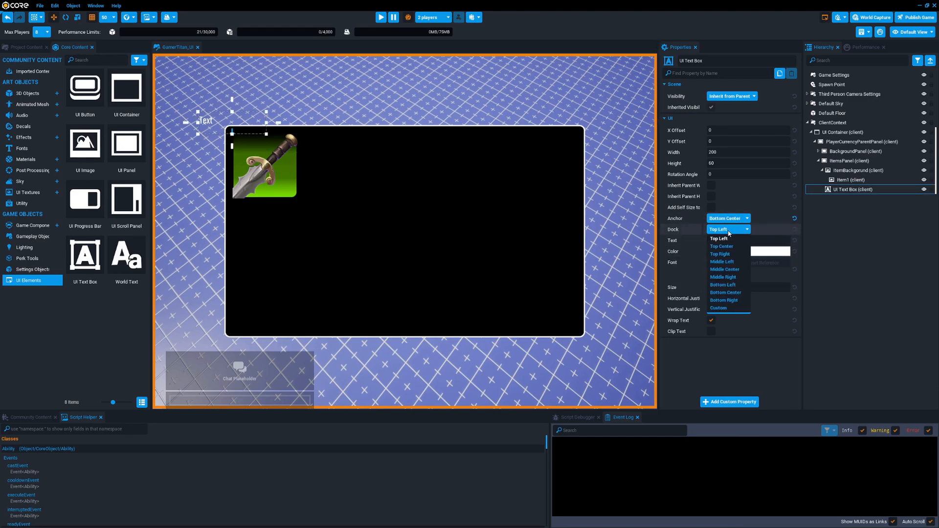
{"action": "left_click", "coordinate": [726, 292]}
{"action": "left_click_drag", "start_coordinate": [852, 189], "coordinate": [842, 163]}
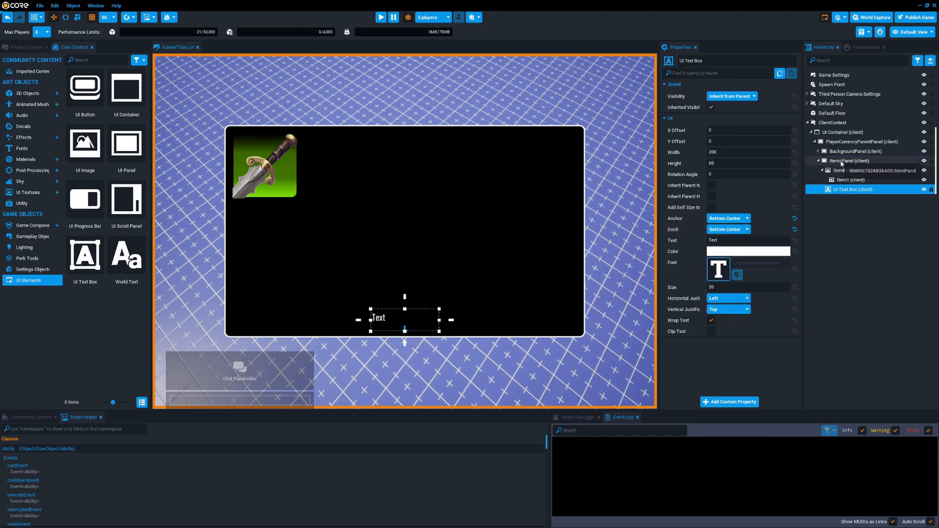
Step: Group ItemBackgorund and the UI Text Box under a new UI Panel in ItemsPanel, making ItemBackgorund inherit its parent's width and height
{"action": "left_click", "coordinate": [842, 162]}
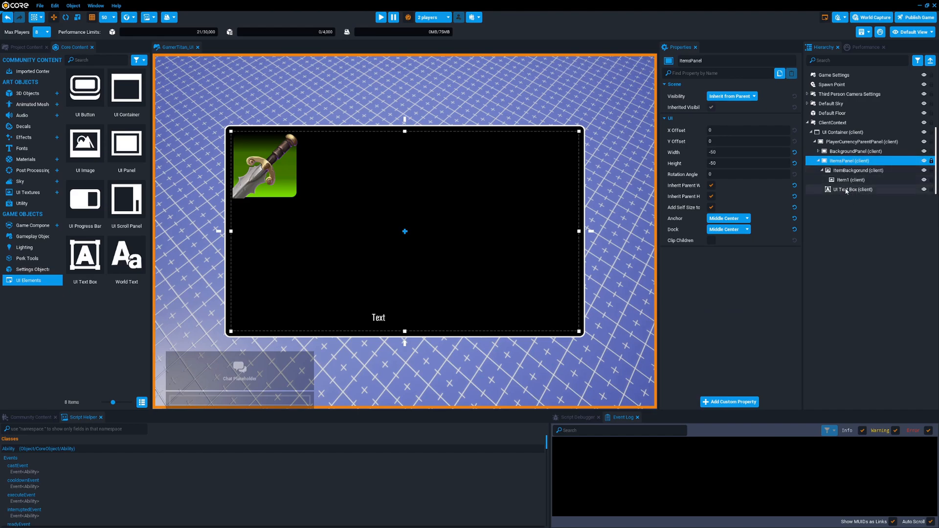
{"action": "left_click", "coordinate": [844, 170]}
{"action": "left_click", "coordinate": [842, 189], "text": "shift"}
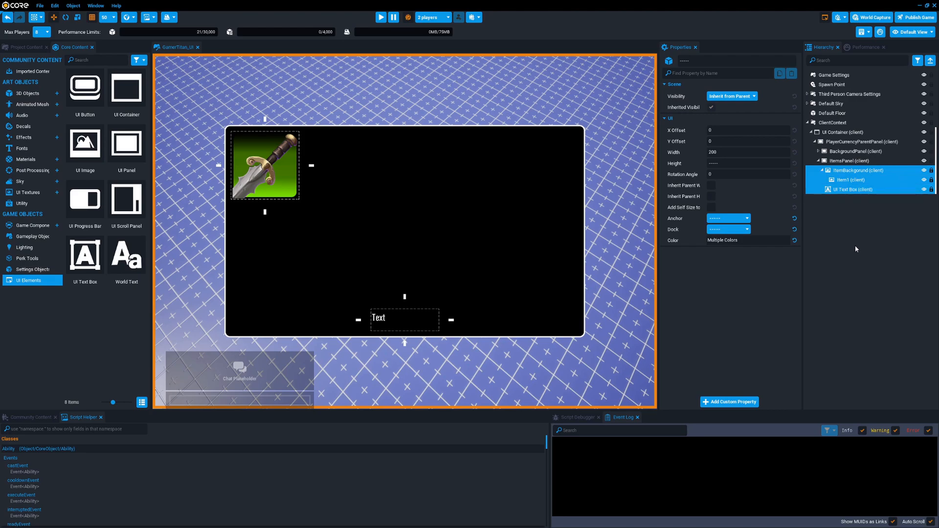
{"action": "left_click_drag", "start_coordinate": [126, 147], "coordinate": [838, 233]}
{"action": "left_click", "coordinate": [843, 172]}
{"action": "left_click", "coordinate": [840, 190], "text": "shift"}
{"action": "left_click_drag", "start_coordinate": [842, 173], "coordinate": [838, 143]}
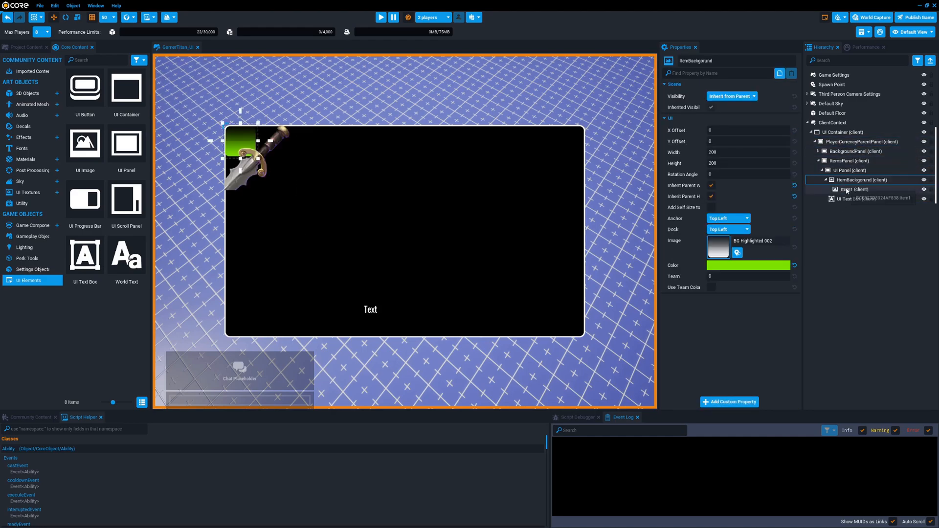
Step: Make Item1 inherit its parent's width and height
{"action": "left_click", "coordinate": [848, 190]}
{"action": "left_click", "coordinate": [712, 186]}
{"action": "left_click", "coordinate": [711, 195]}
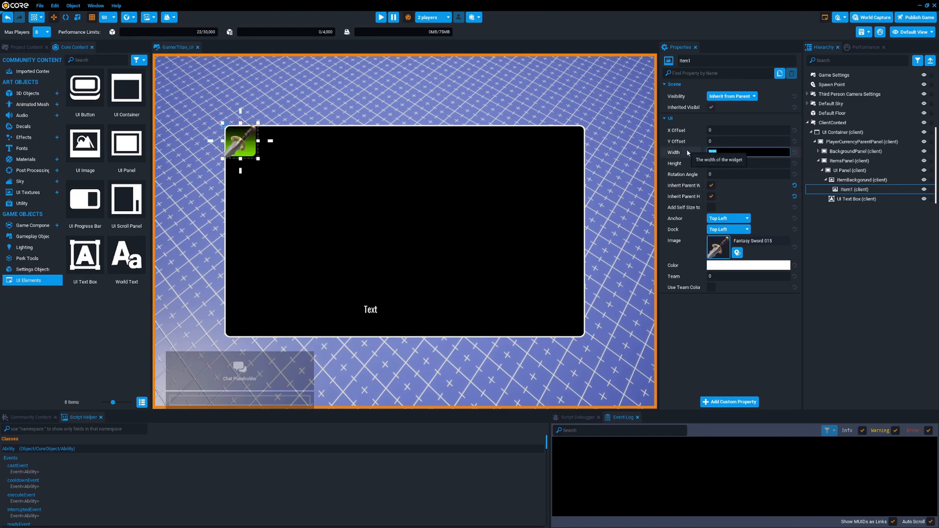
{"action": "left_click_drag", "start_coordinate": [722, 165], "coordinate": [687, 163]}
{"action": "key", "text": "BackSpace"}
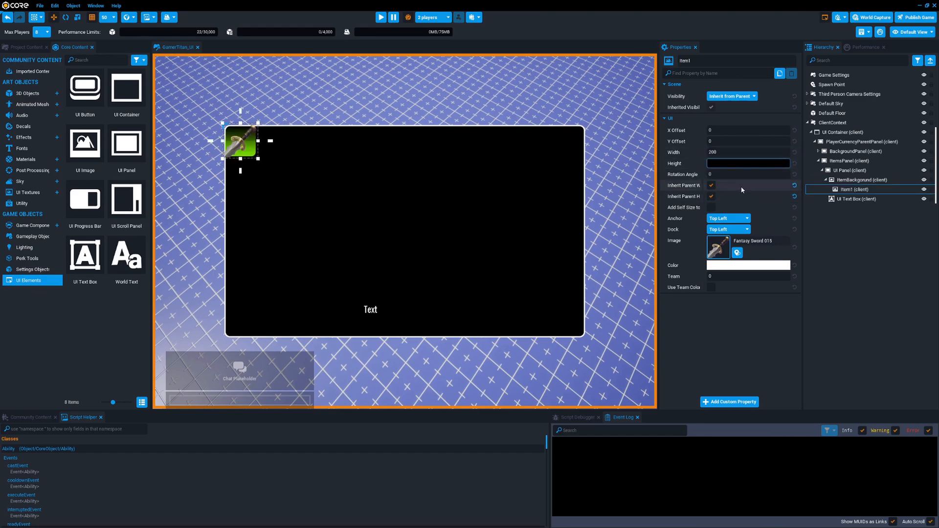
Step: Set the width and height of the UI Panel around the sword item to 200 each
{"action": "left_click", "coordinate": [849, 170]}
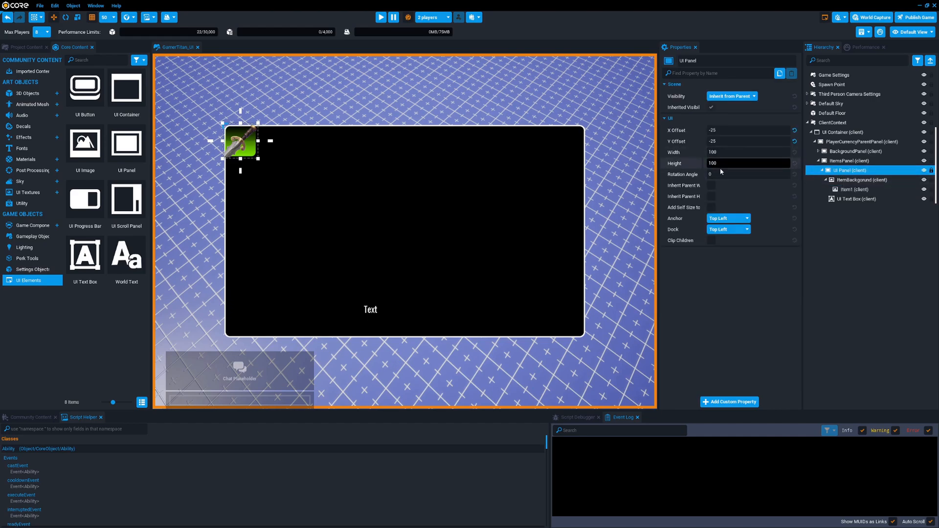
{"action": "left_click", "coordinate": [688, 154]}
{"action": "type", "text": "200"}
{"action": "key", "text": "Tab"}
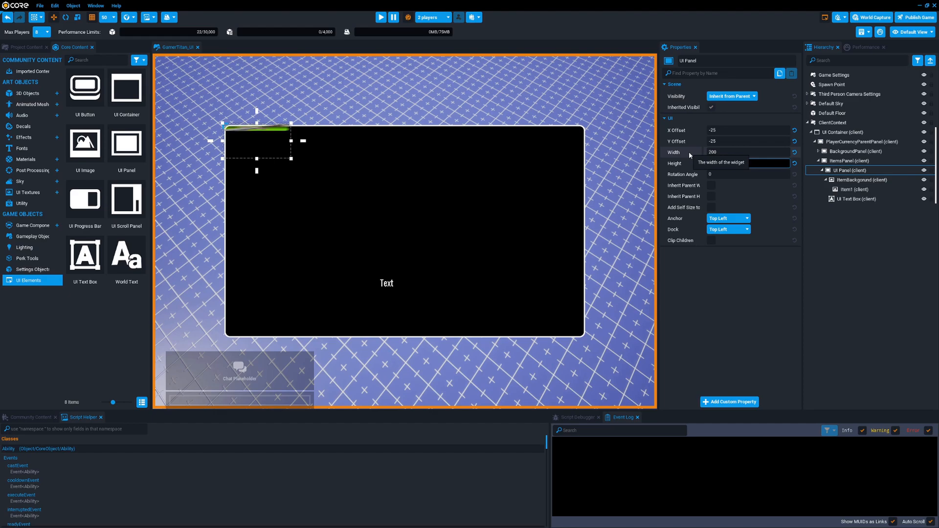
{"action": "type", "text": "200"}
Step: Set the UI Panel's X and Y offsets to 15 each
{"action": "left_click", "coordinate": [679, 130]}
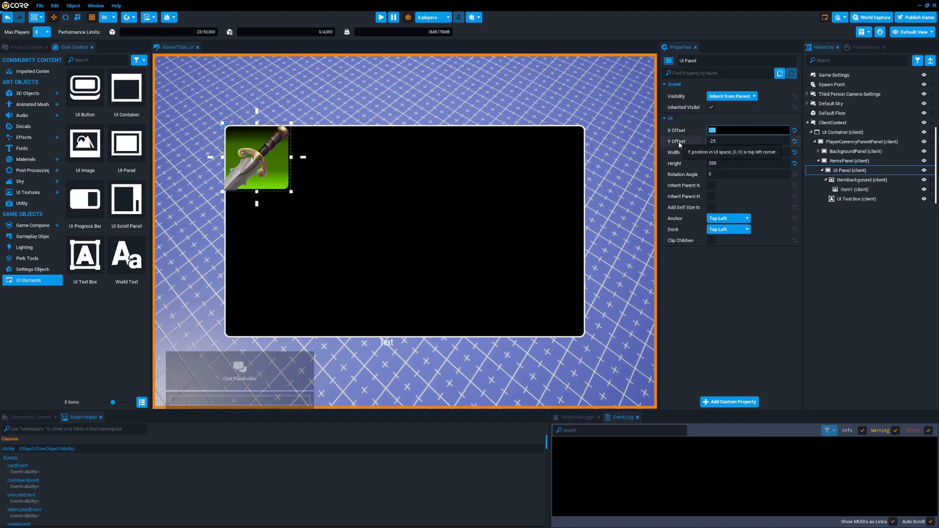
{"action": "type", "text": "15"}
{"action": "key", "text": "Tab"}
{"action": "type", "text": "15"}
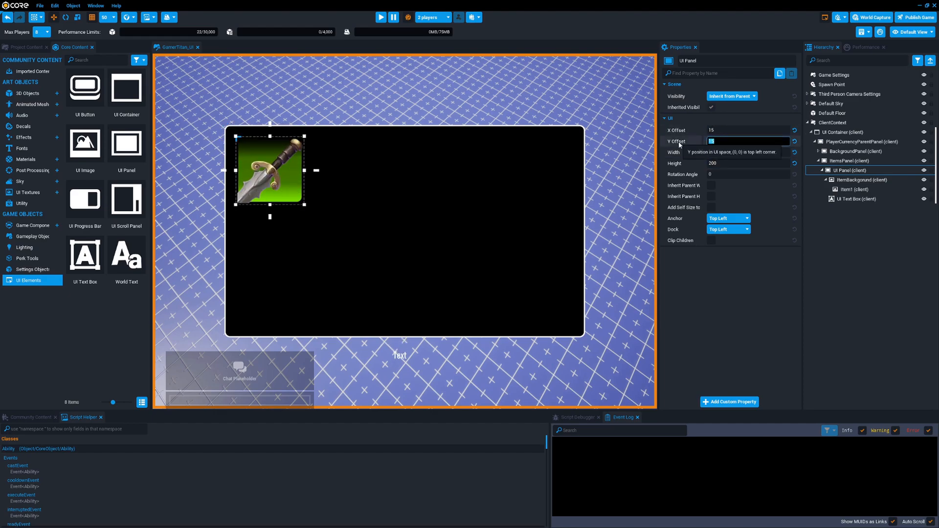
Step: Rename the UI Panel that holds ItemBackgorund and the text box as ItemOne
{"action": "left_click_drag", "start_coordinate": [853, 199], "coordinate": [841, 171]}
{"action": "left_click", "coordinate": [841, 172]}
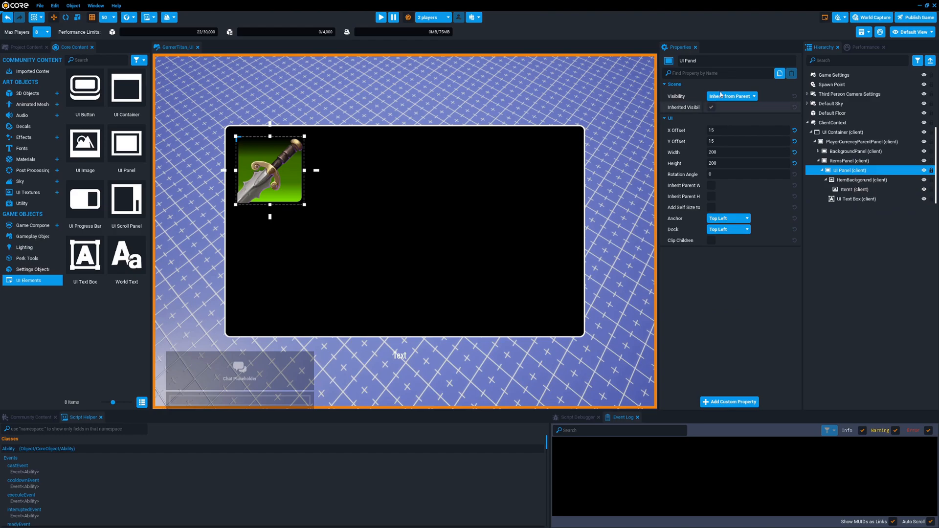
{"action": "left_click", "coordinate": [711, 60]}
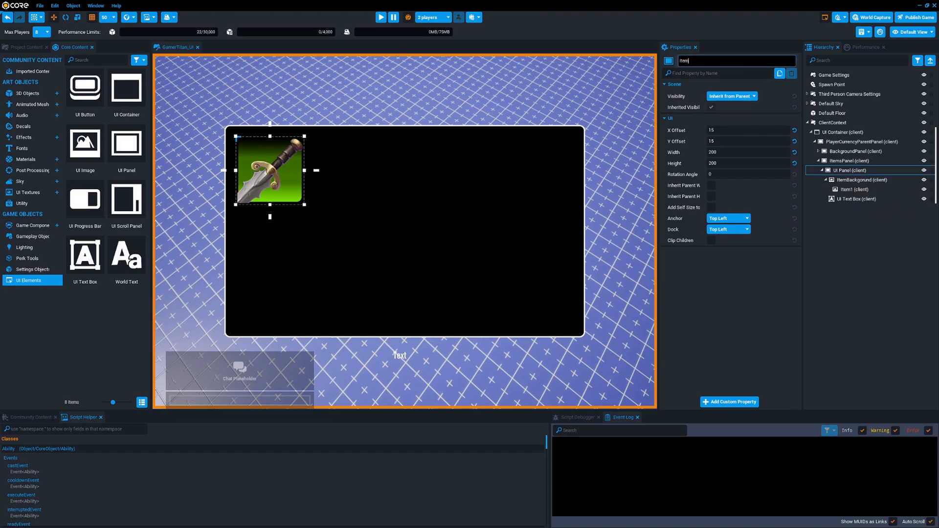
Step: Reset the UI Text Box's X and Y offsets to 0, keep its dock at Bottom Center, and set its anchor to Middle Center
{"action": "left_click", "coordinate": [854, 199]}
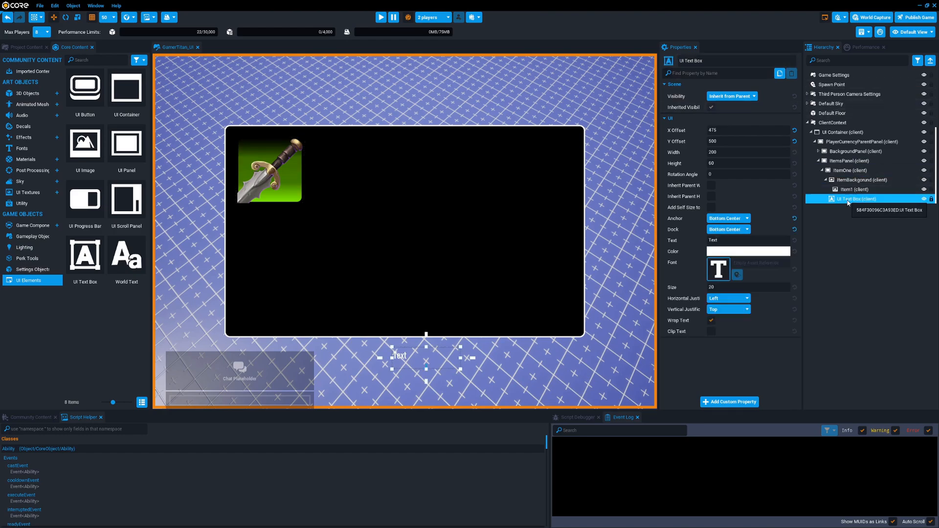
{"action": "left_click", "coordinate": [729, 299]}
{"action": "left_click", "coordinate": [731, 307]}
{"action": "left_click", "coordinate": [728, 218]}
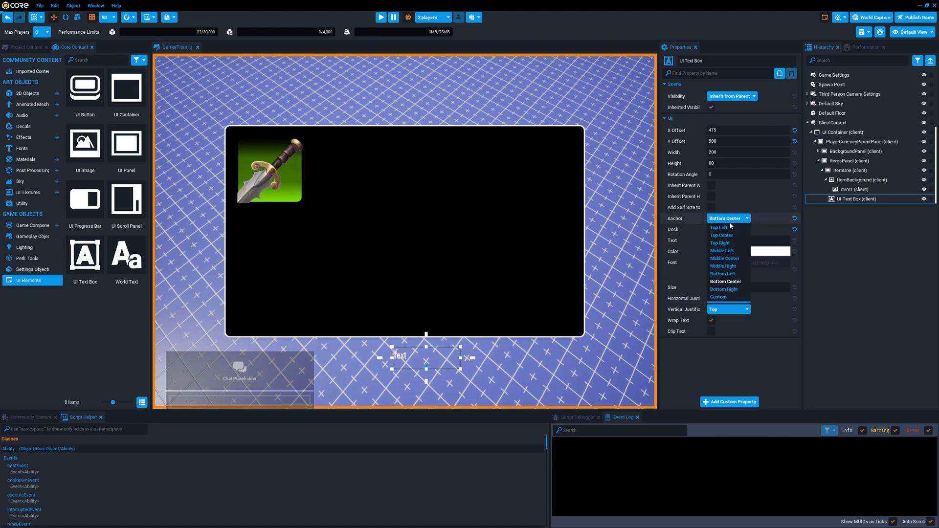
{"action": "left_click", "coordinate": [725, 281]}
{"action": "left_click", "coordinate": [728, 230]}
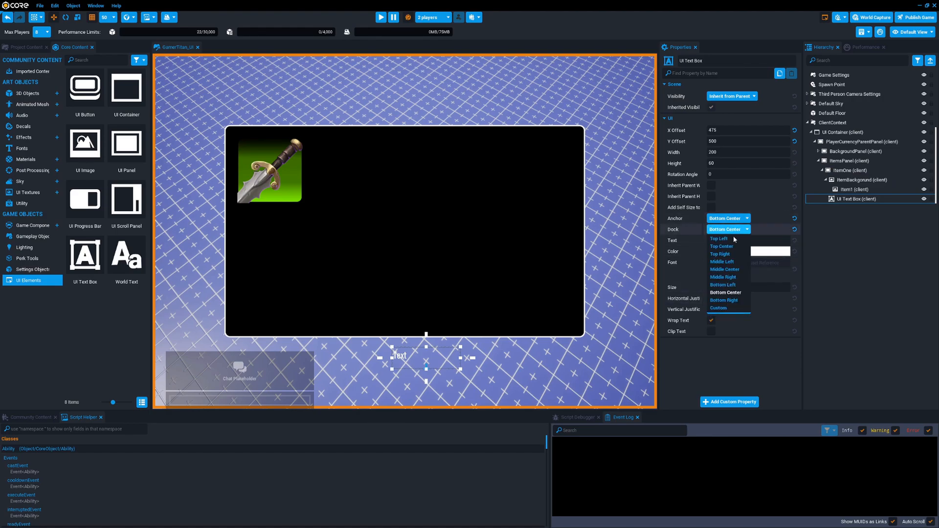
{"action": "left_click", "coordinate": [725, 293]}
{"action": "left_click", "coordinate": [794, 130]}
{"action": "left_click", "coordinate": [794, 141]}
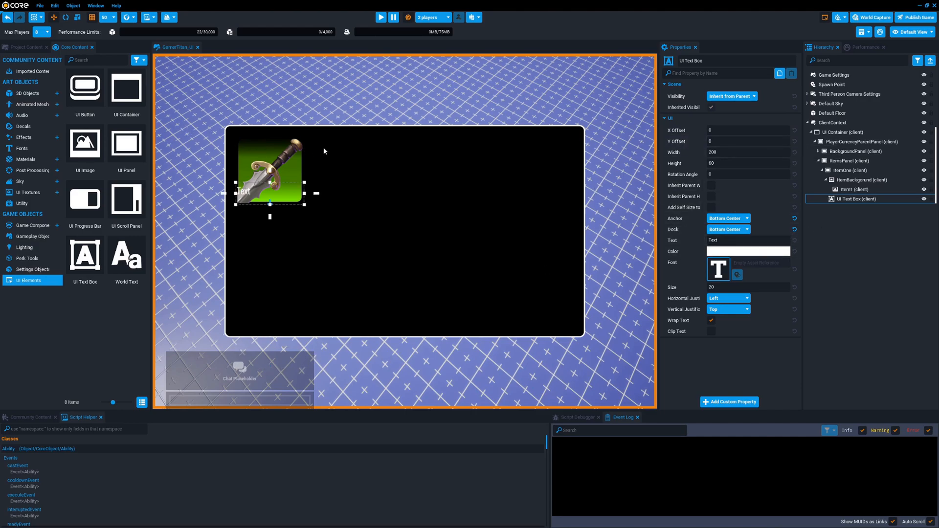
{"action": "left_click", "coordinate": [731, 219]}
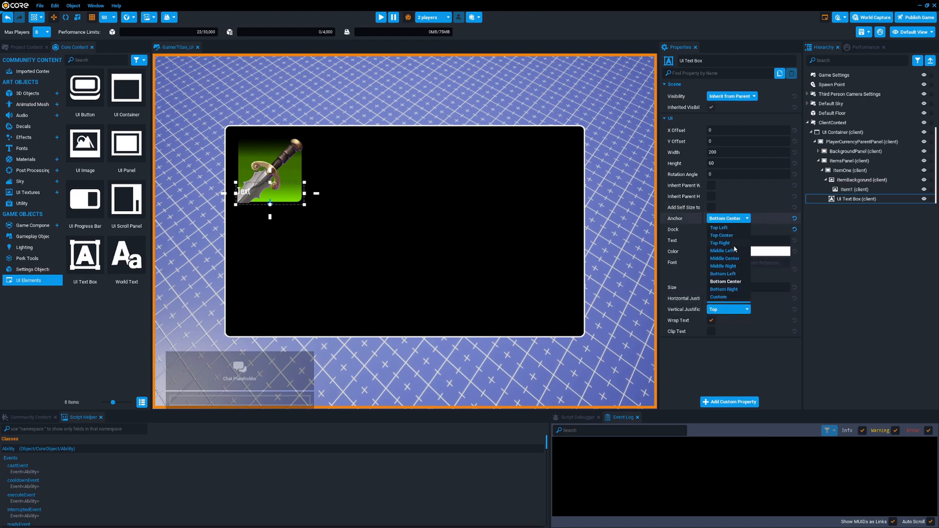
{"action": "left_click", "coordinate": [727, 236]}
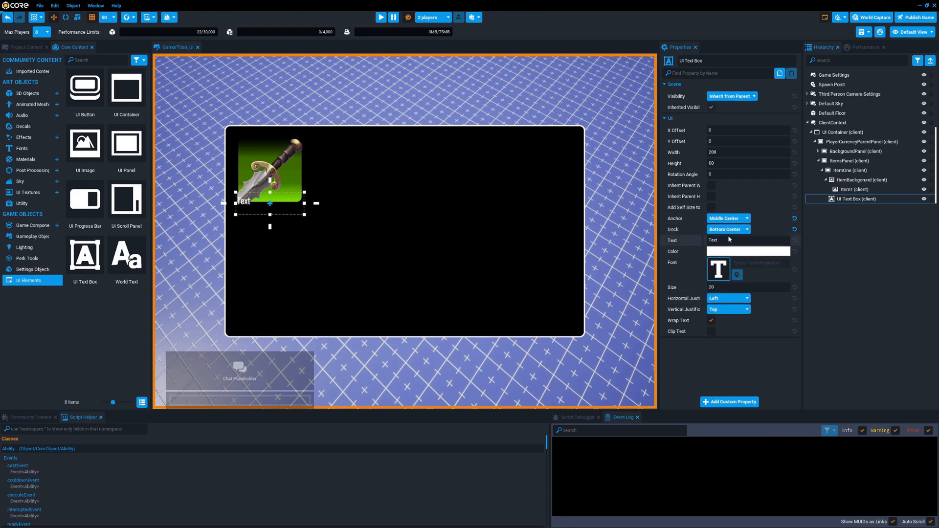
Step: Set both the anchor and the dock of the UI Text Box to Top Center
{"action": "left_click", "coordinate": [729, 219]}
{"action": "left_click", "coordinate": [724, 236]}
{"action": "left_click", "coordinate": [728, 229]}
{"action": "left_click", "coordinate": [729, 247]}
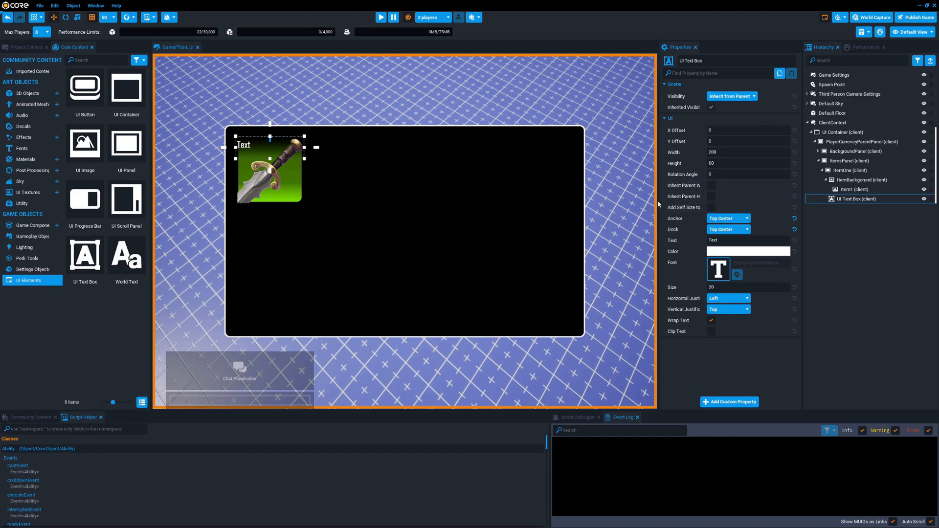
Step: Try a rotation angle of 90 on the UI Text Box
{"action": "left_click_drag", "start_coordinate": [658, 198], "coordinate": [634, 198]}
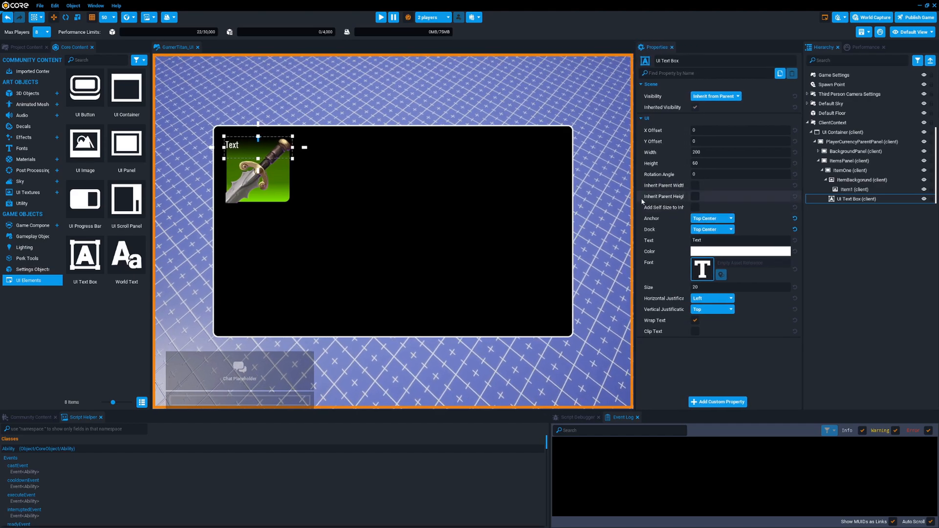
{"action": "left_click", "coordinate": [724, 174]}
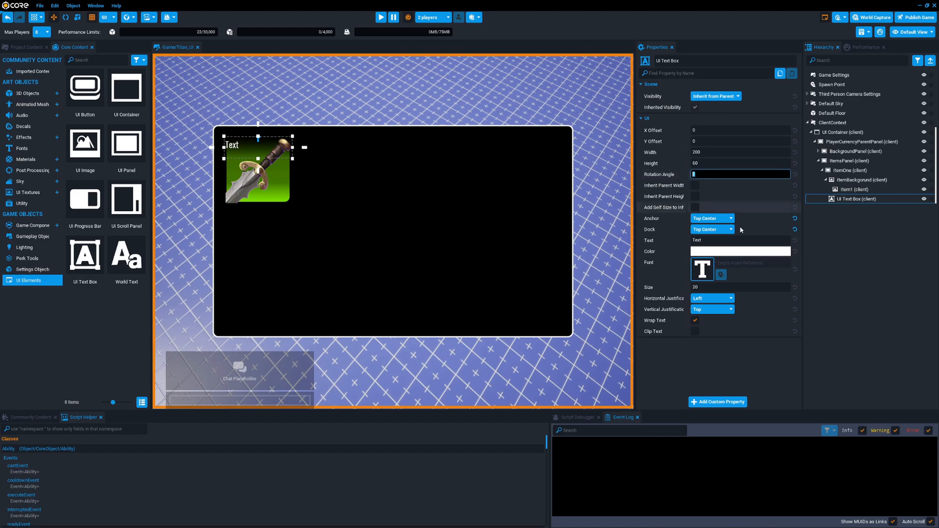
{"action": "type", "text": "90"}
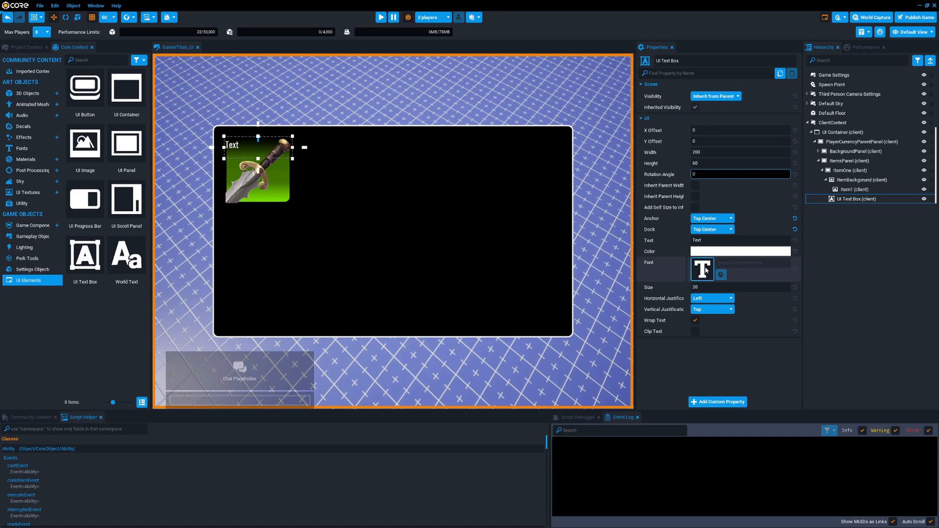
Step: Try several fonts on the UI Text Box and settle on Pirata One
{"action": "left_click", "coordinate": [706, 270]}
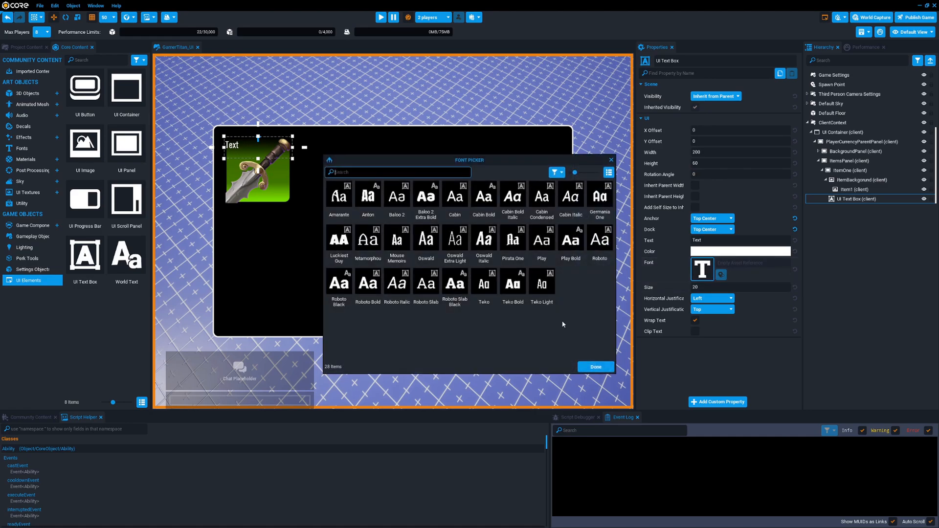
{"action": "left_click", "coordinate": [513, 291]}
{"action": "left_click", "coordinate": [460, 287]}
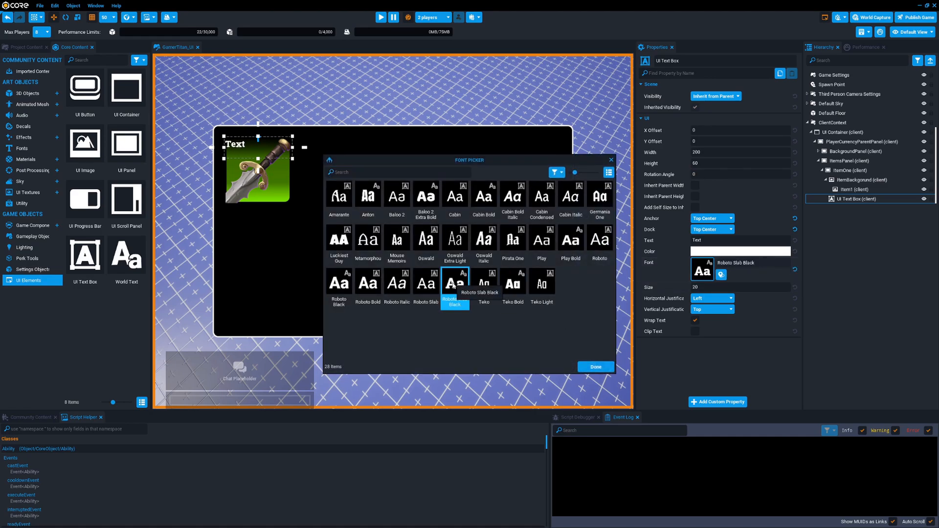
{"action": "left_click", "coordinate": [433, 288]}
{"action": "left_click", "coordinate": [459, 287]}
{"action": "left_click", "coordinate": [397, 242]}
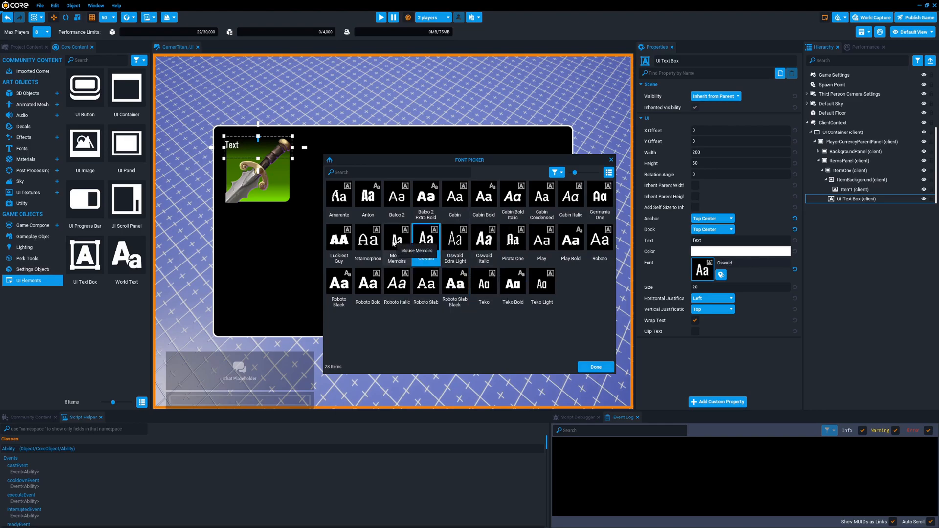
{"action": "left_click", "coordinate": [459, 243]}
{"action": "left_click", "coordinate": [512, 242]}
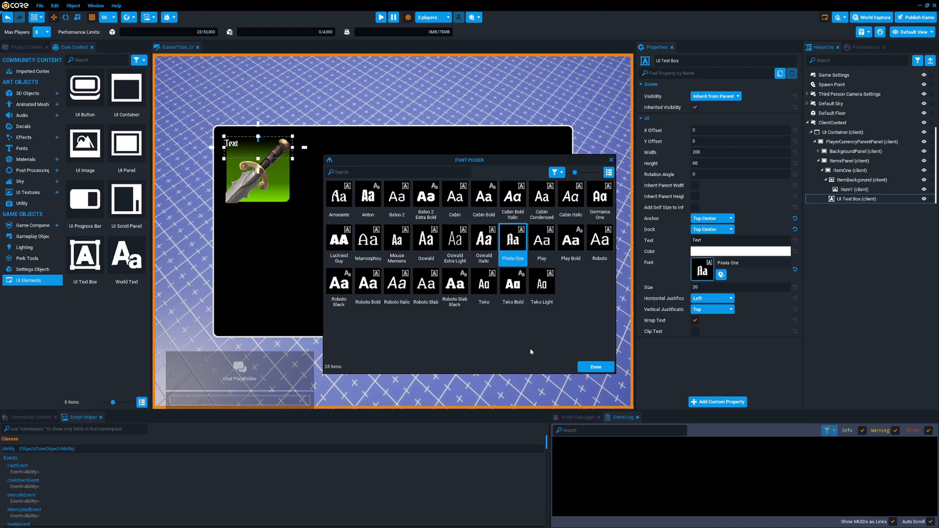
{"action": "left_click", "coordinate": [595, 366]}
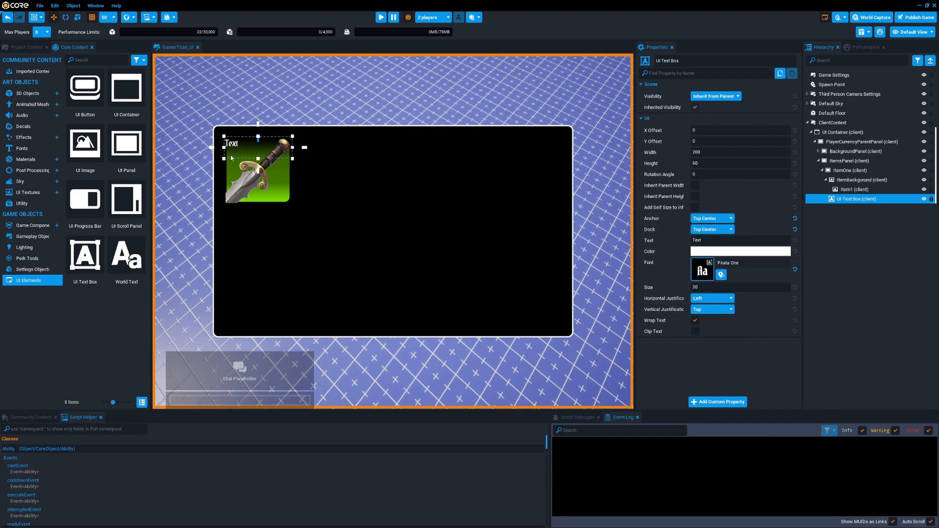
Step: Center the text both horizontally and vertically, and reduce the text box's height to 50
{"action": "left_click", "coordinate": [712, 299]}
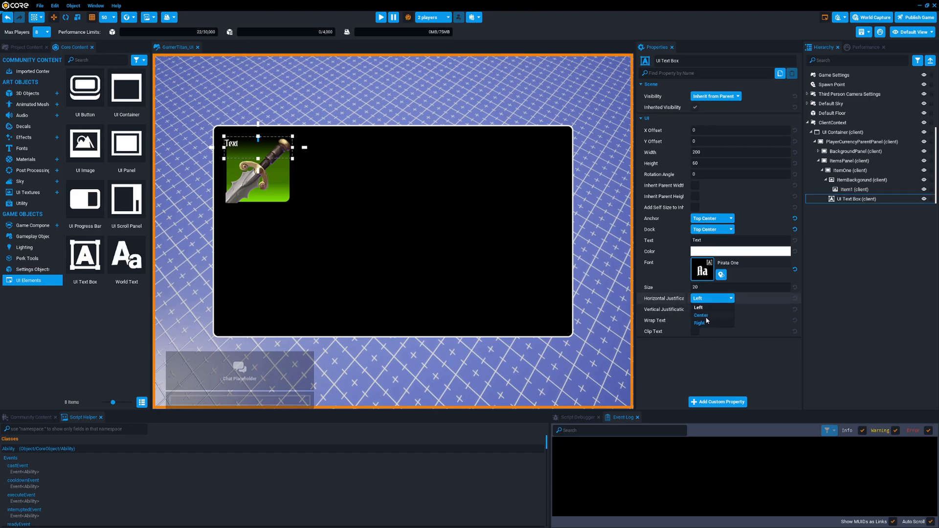
{"action": "left_click", "coordinate": [705, 315]}
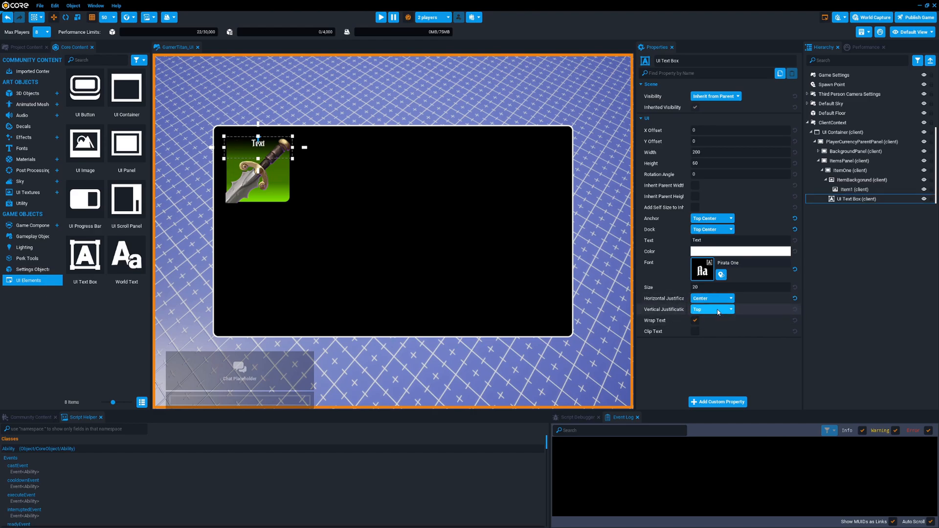
{"action": "left_click", "coordinate": [717, 310]}
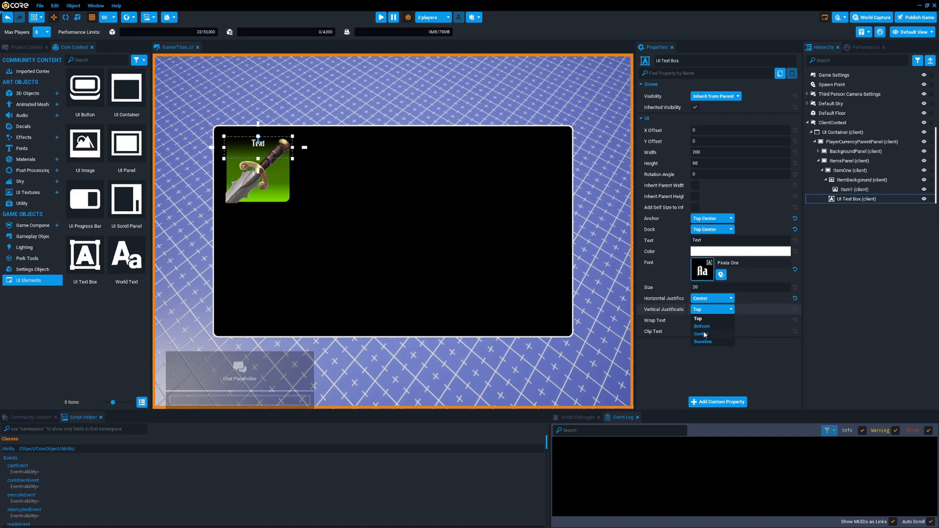
{"action": "left_click", "coordinate": [705, 335]}
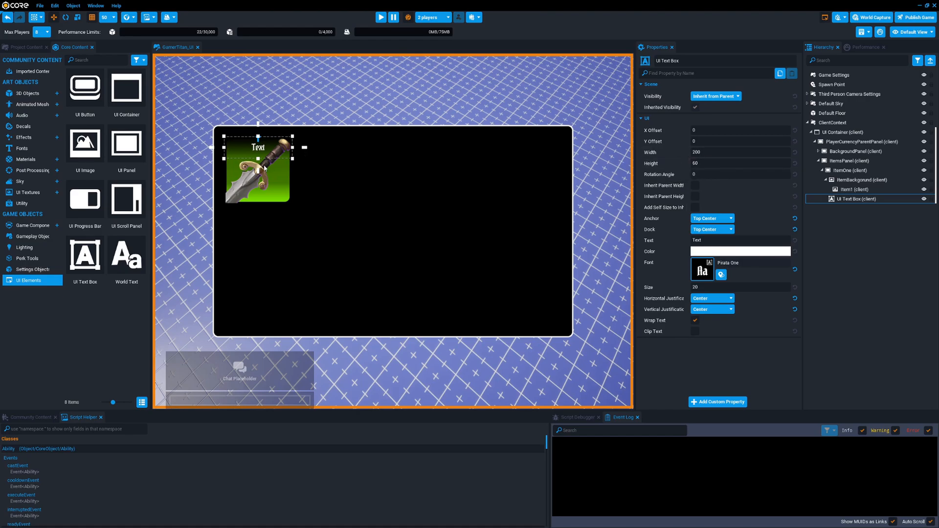
{"action": "left_click_drag", "start_coordinate": [259, 159], "coordinate": [258, 156]}
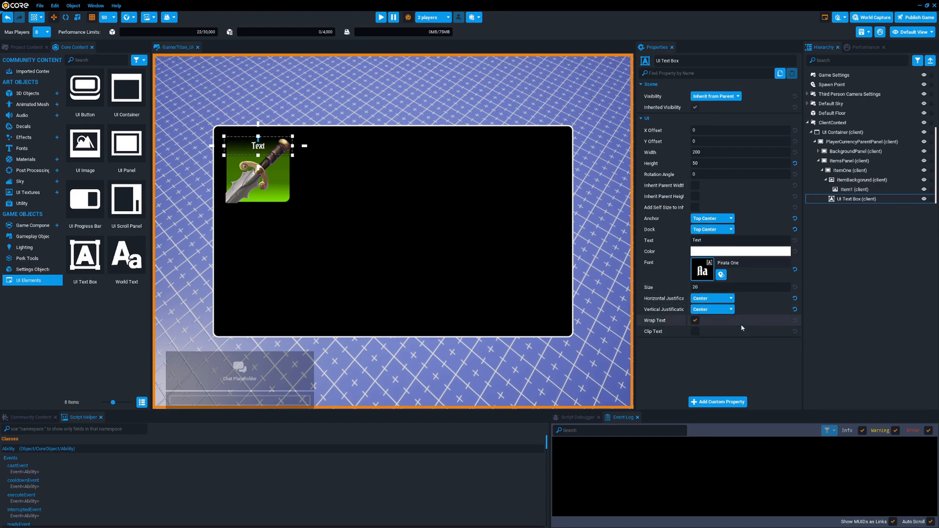
Step: Enable Clip Text and test it with a long random string, then clear the text
{"action": "left_click", "coordinate": [695, 331]}
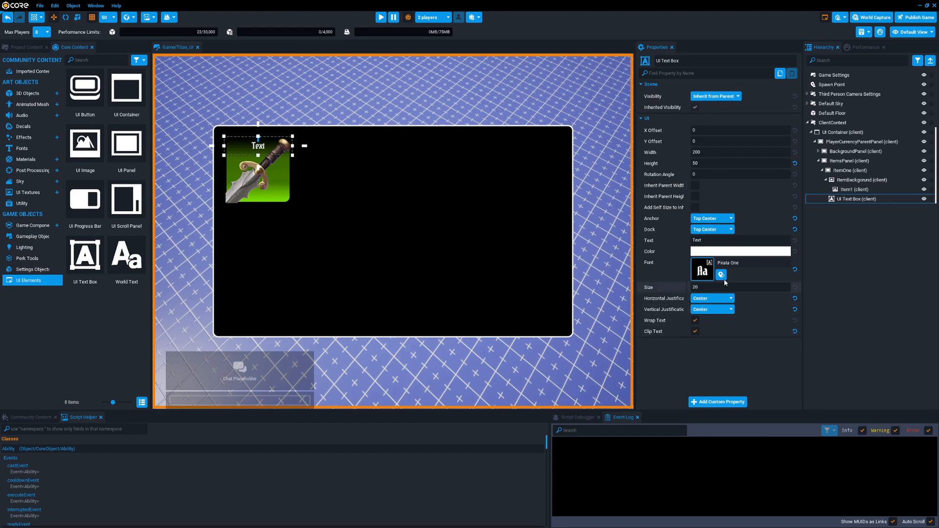
{"action": "left_click", "coordinate": [715, 241]}
{"action": "type", "text": "adslfkjasldfkjlasdfkjlasdjfl"}
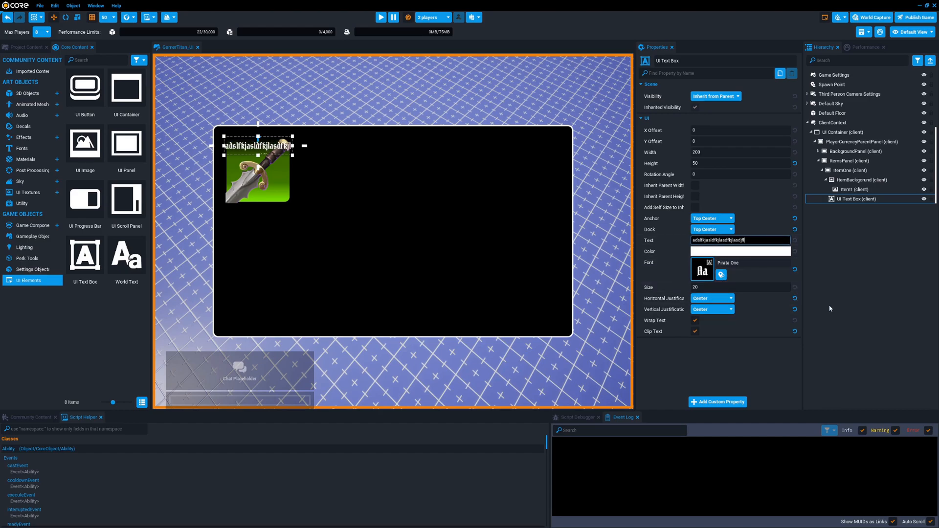
{"action": "type", "text": "asdjfsldfjalsdfkjalsdfjksadlfj"}
{"action": "key", "text": "ctrl+a"}
{"action": "key", "text": "BackSpace"}
Step: Disable Clip Text and test how a long random string wraps, then clear the text
{"action": "left_click", "coordinate": [695, 332]}
{"action": "type", "text": "asdfasdfasdfljas"}
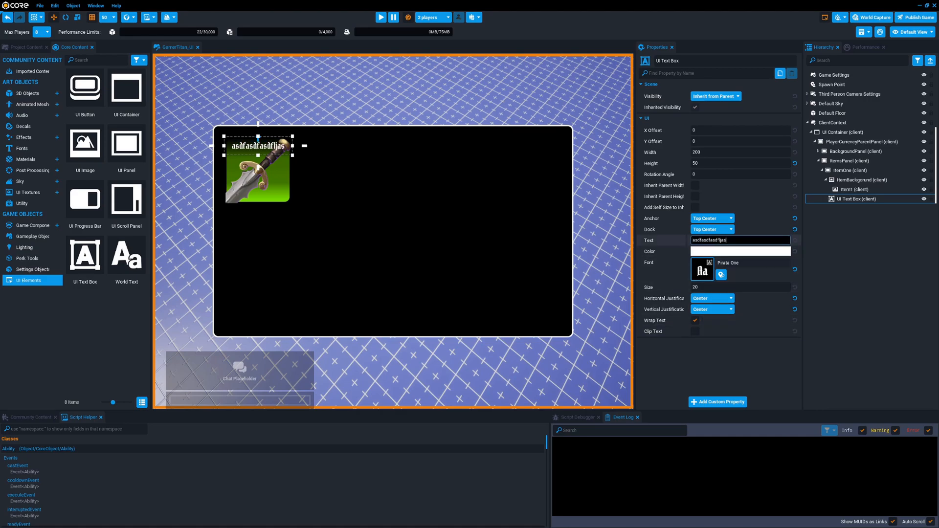
{"action": "type", "text": "kdlfjasldkfjasdlkjflasdkjflasdlkfjasldkfjasdlkjflasdkjflaskdfj,asdjfsldkjf"}
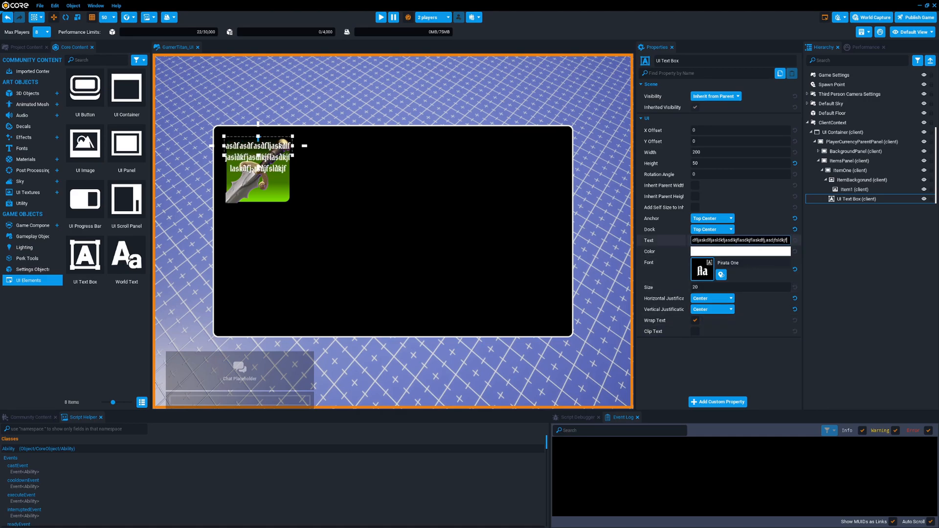
{"action": "key", "text": "ctrl+a"}
{"action": "key", "text": "BackSpace"}
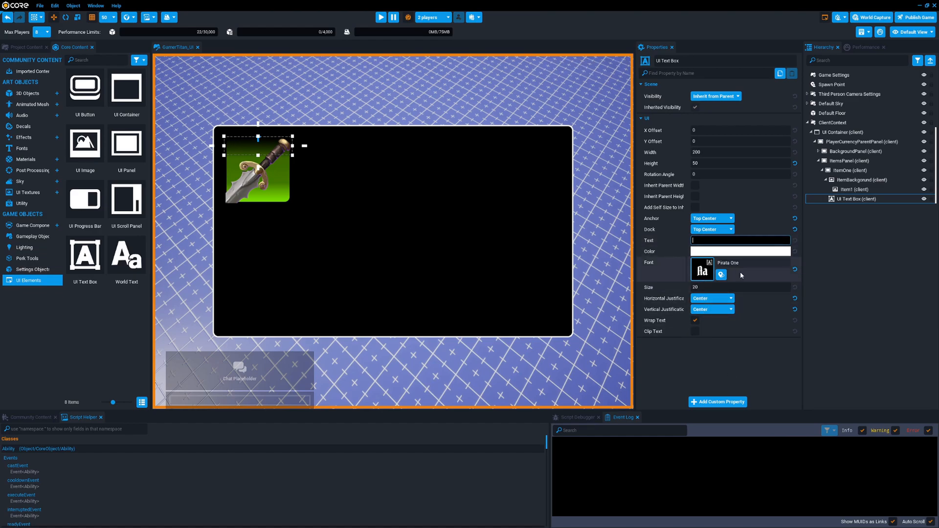
Step: Set the text box's text to Sword and its font size to 40
{"action": "type", "text": "Sword"}
{"action": "key", "text": "Tab"}
{"action": "type", "text": "30"}
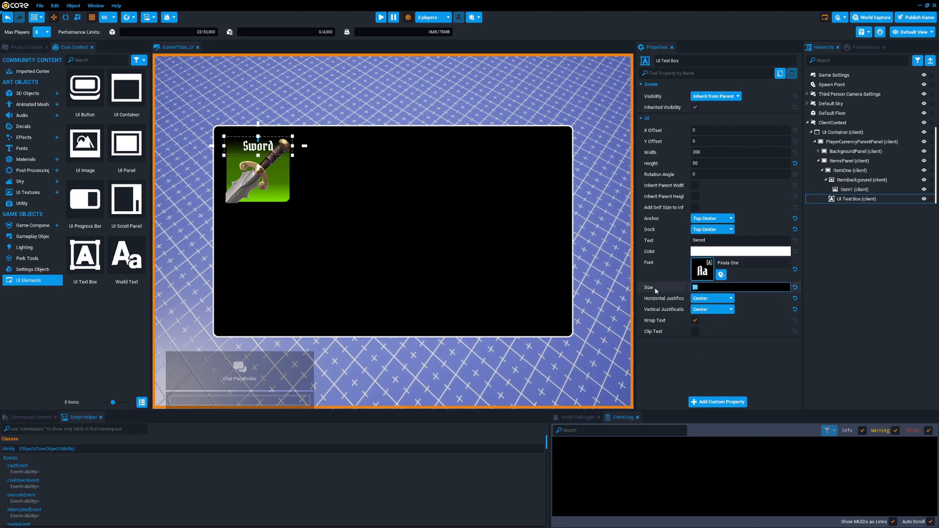
{"action": "type", "text": "40"}
{"action": "left_click", "coordinate": [756, 346]}
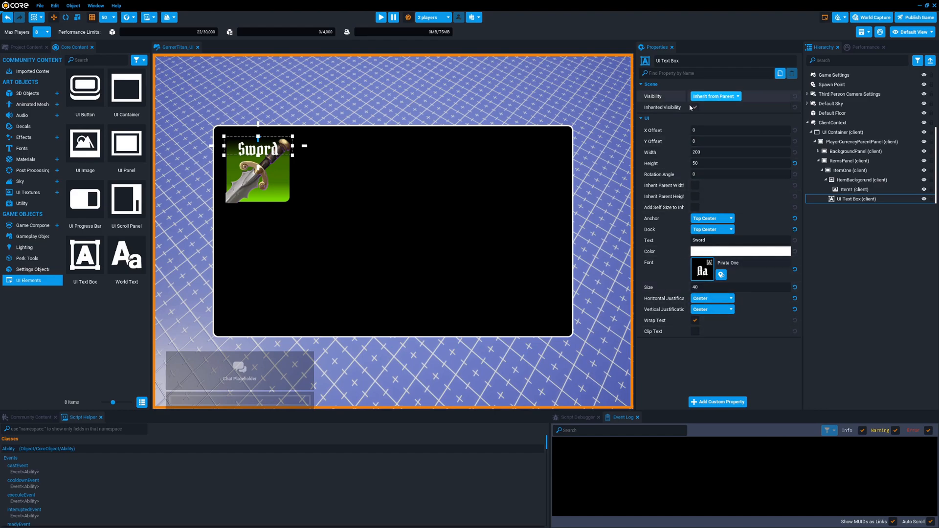
Step: Rename the UI Text Box as ItemName and deselect it
{"action": "left_click", "coordinate": [733, 175]}
{"action": "left_click", "coordinate": [691, 60]}
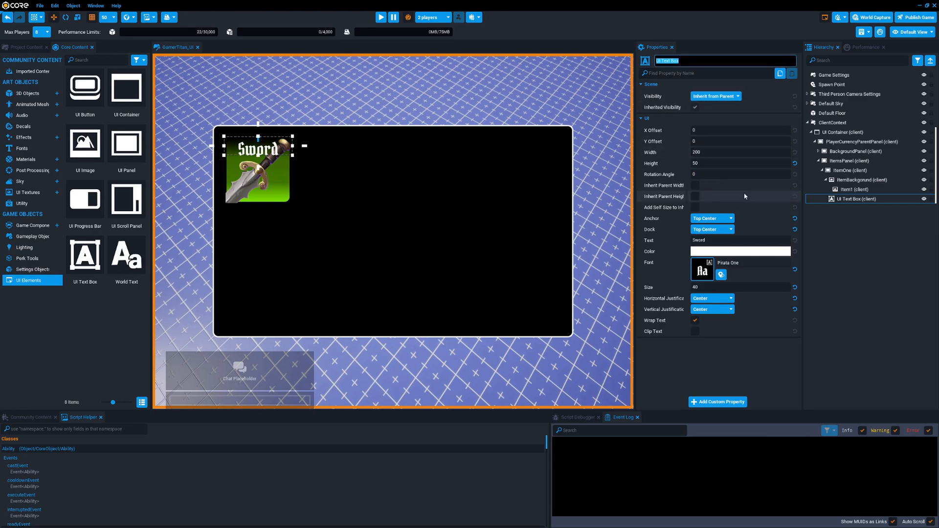
{"action": "type", "text": "N"}
{"action": "key", "text": "BackSpace"}
{"action": "type", "text": "ItemName"}
{"action": "key", "text": "Return"}
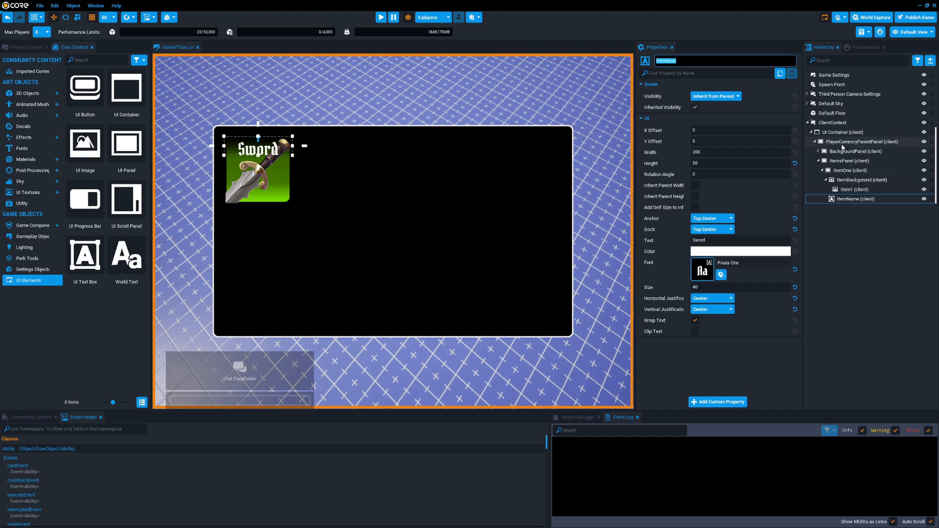
{"action": "left_click", "coordinate": [850, 311]}
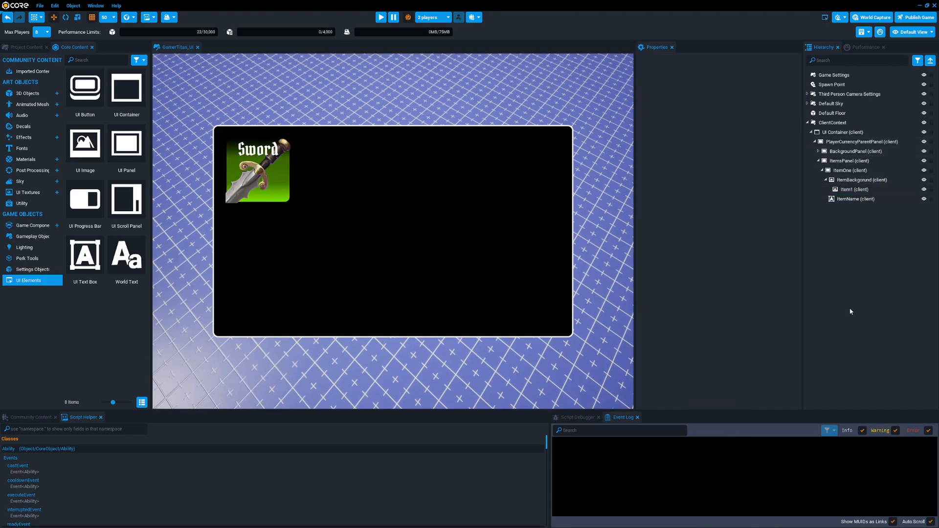
Step: Add a UI Progress Bar inside ItemOne and set its anchor and dock to Bottom Center
{"action": "left_click", "coordinate": [855, 199]}
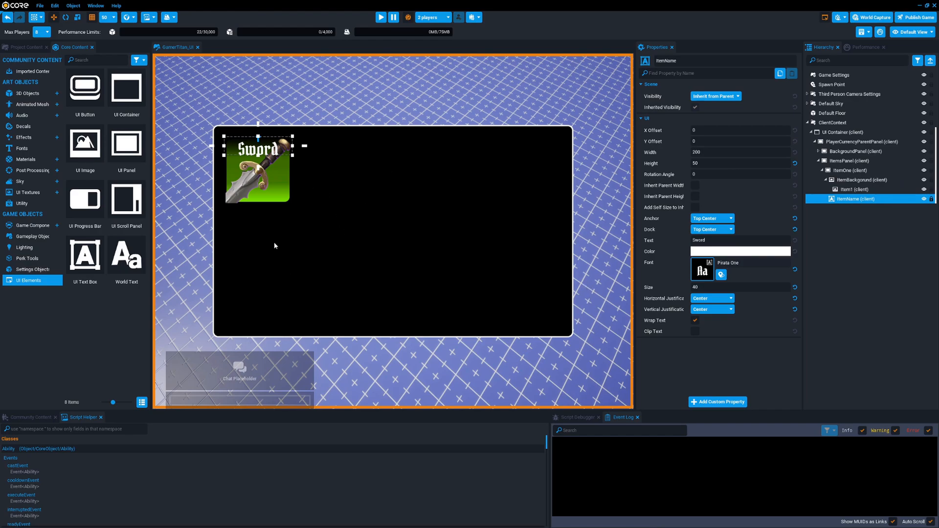
{"action": "left_click_drag", "start_coordinate": [84, 213], "coordinate": [858, 171]}
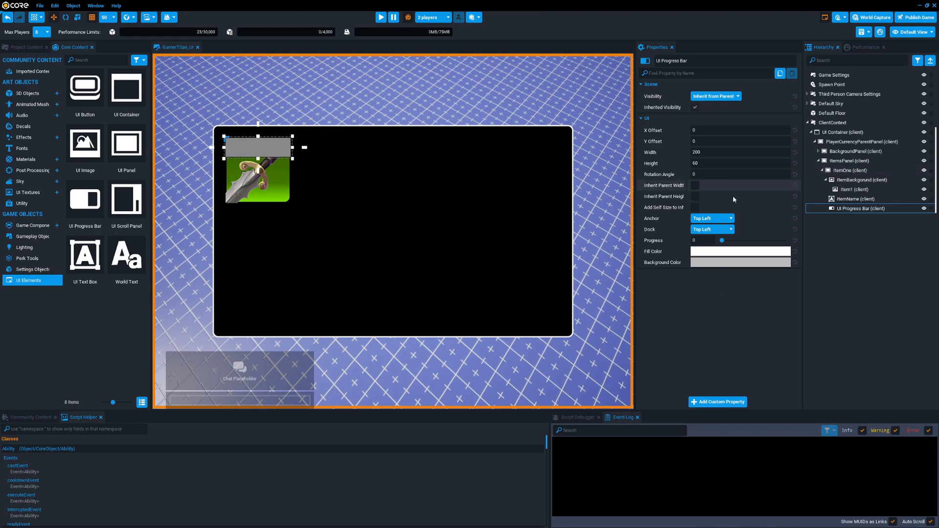
{"action": "left_click", "coordinate": [712, 218]}
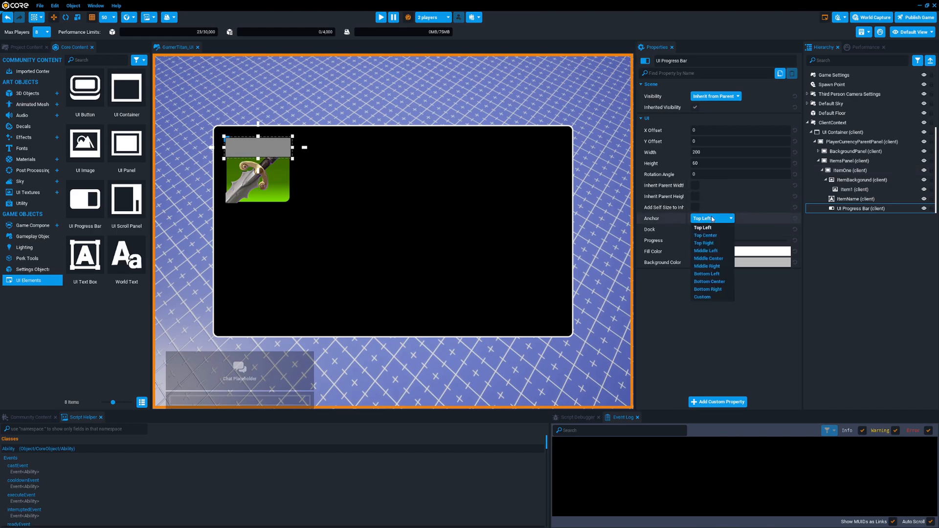
{"action": "left_click", "coordinate": [710, 281]}
{"action": "left_click", "coordinate": [712, 229]}
{"action": "left_click", "coordinate": [716, 293]}
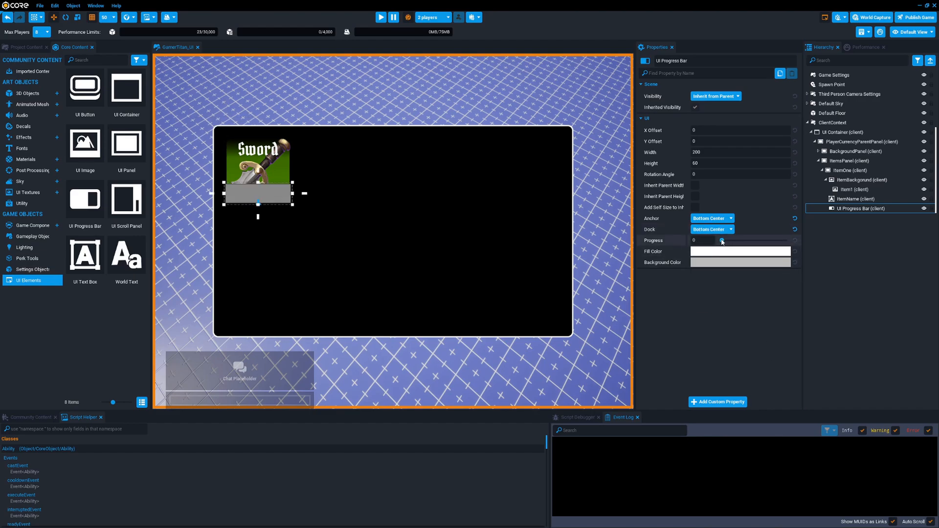
Step: Preview the progress bar filled to about 0.26 and set its fill color to yellow (hex sRGB F7E700FF)
{"action": "mouse_move", "coordinate": [722, 241]}
{"action": "left_mouse_down"}
{"action": "mouse_move", "coordinate": [786, 241]}
{"action": "mouse_move", "coordinate": [722, 241]}
{"action": "mouse_move", "coordinate": [766, 245]}
{"action": "mouse_move", "coordinate": [734, 240]}
{"action": "left_mouse_up"}
{"action": "left_click_drag", "start_coordinate": [723, 240], "coordinate": [721, 240]}
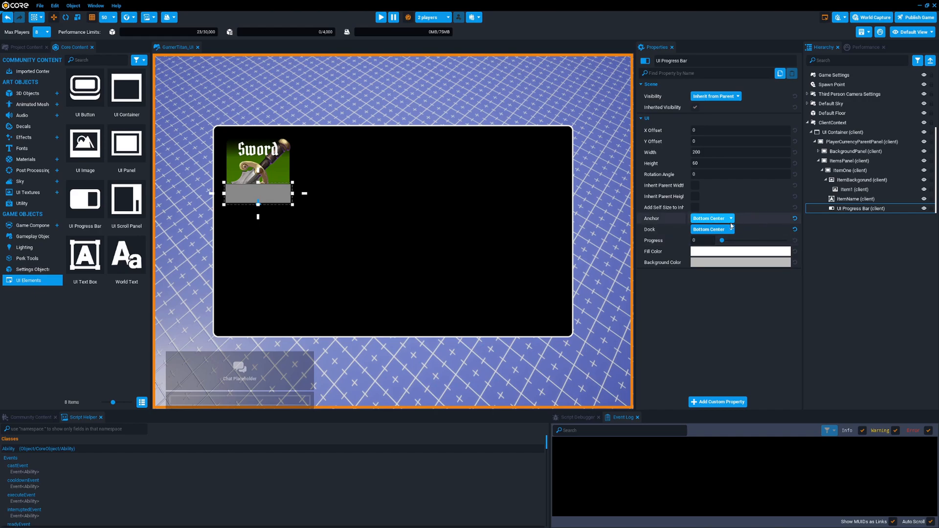
{"action": "left_click_drag", "start_coordinate": [726, 240], "coordinate": [738, 240]}
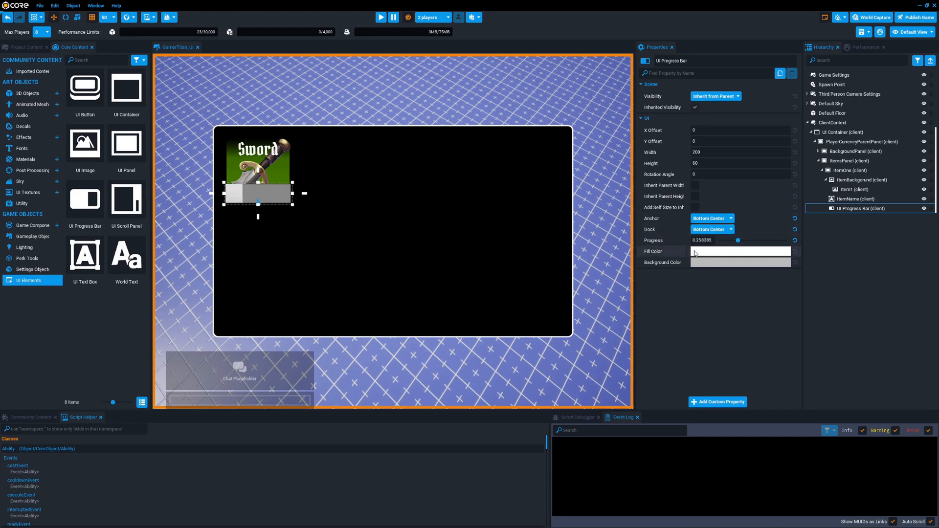
{"action": "left_click", "coordinate": [699, 253]}
{"action": "left_click_drag", "start_coordinate": [764, 327], "coordinate": [718, 316]}
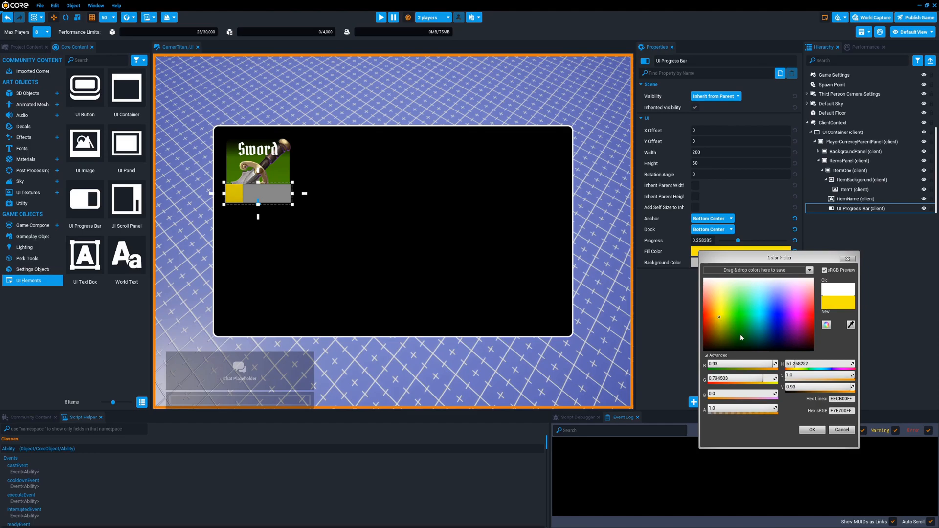
{"action": "left_click", "coordinate": [813, 430]}
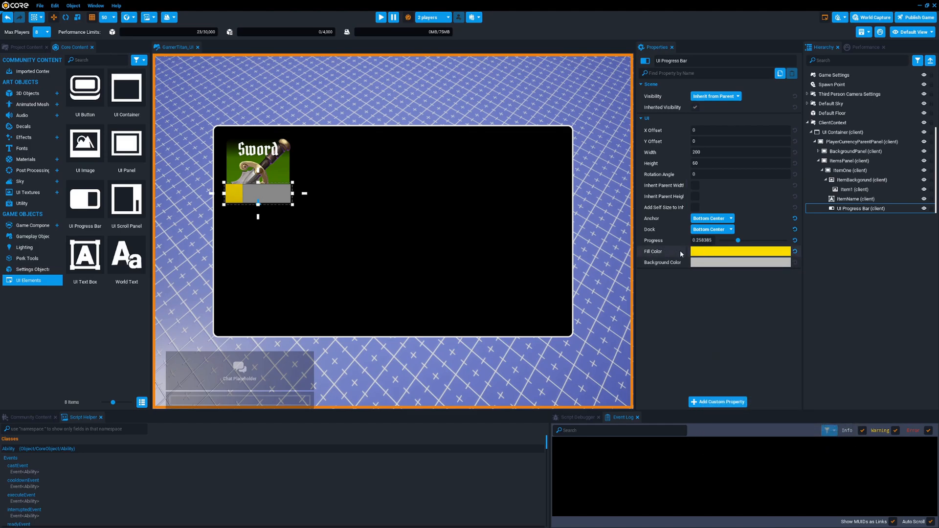
Step: Set the progress bar's background color to black with an alpha of 0.869 and its progress to about 0.25
{"action": "mouse_move", "coordinate": [740, 241]}
{"action": "left_mouse_down"}
{"action": "mouse_move", "coordinate": [788, 240]}
{"action": "mouse_move", "coordinate": [725, 241]}
{"action": "mouse_move", "coordinate": [785, 248]}
{"action": "mouse_move", "coordinate": [729, 242]}
{"action": "left_mouse_up"}
{"action": "left_click", "coordinate": [738, 263]}
{"action": "left_click_drag", "start_coordinate": [849, 399], "coordinate": [808, 420]}
{"action": "left_click", "coordinate": [774, 335]}
{"action": "left_click_drag", "start_coordinate": [775, 337], "coordinate": [744, 362]}
{"action": "left_click_drag", "start_coordinate": [803, 419], "coordinate": [795, 420]}
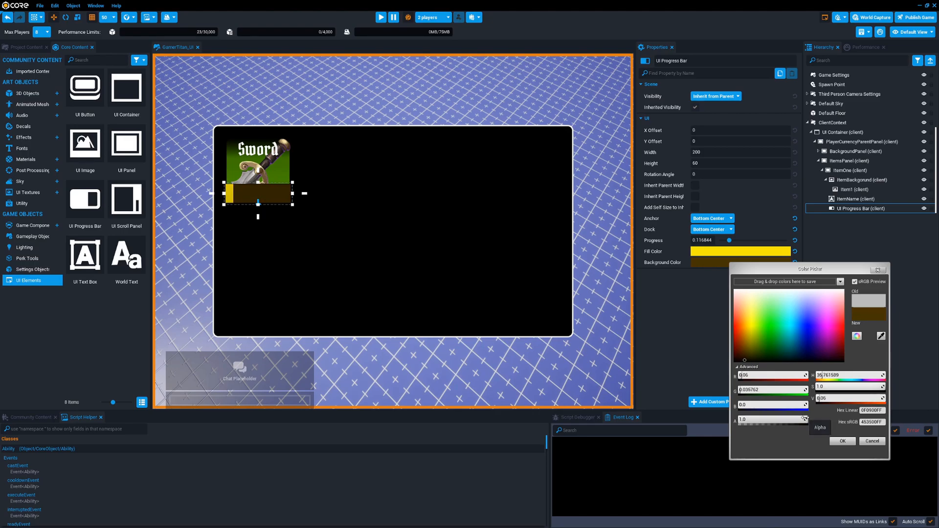
{"action": "left_click_drag", "start_coordinate": [744, 361], "coordinate": [713, 370]}
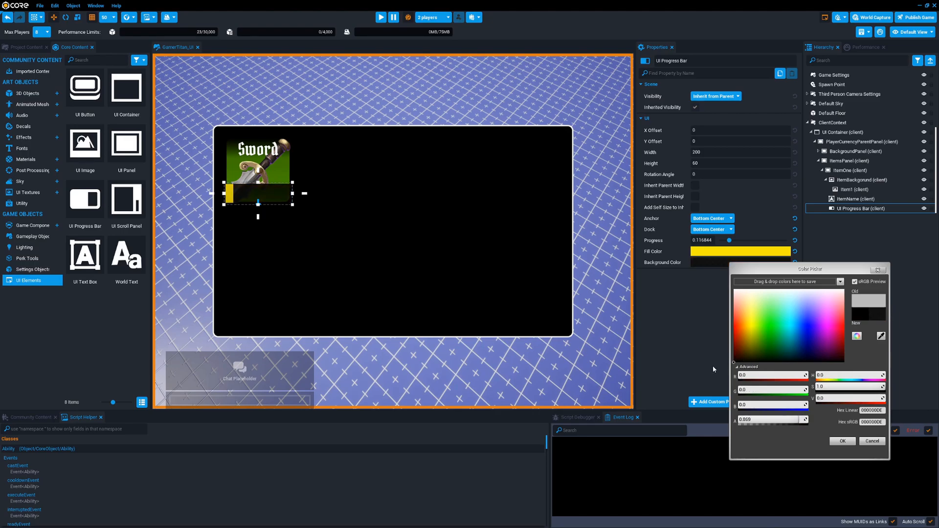
{"action": "left_click", "coordinate": [841, 441]}
{"action": "left_click_drag", "start_coordinate": [730, 244], "coordinate": [737, 241]}
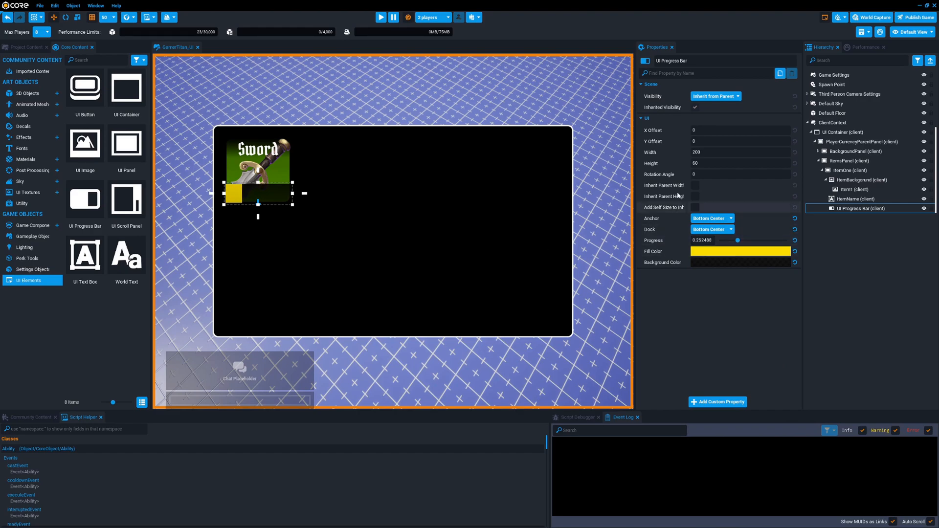
Step: Set the Y Offset of the UI Progress Bar inside ItemOne to 50
{"action": "left_click", "coordinate": [704, 163]}
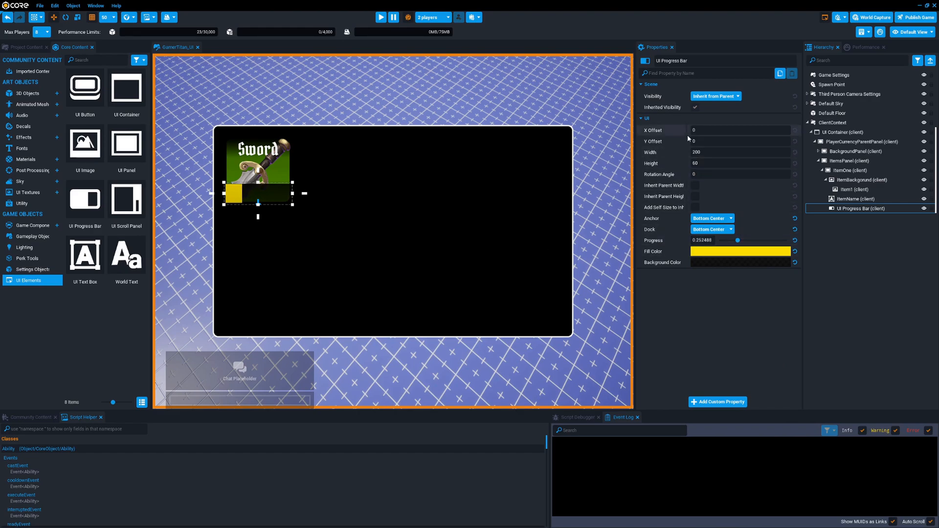
{"action": "left_click", "coordinate": [704, 141]}
{"action": "type", "text": "50"}
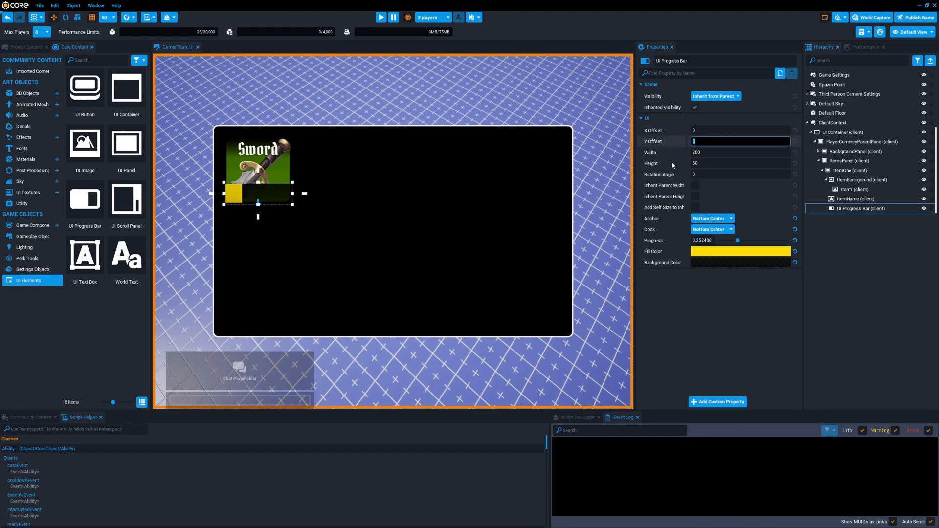
{"action": "key", "text": "Return"}
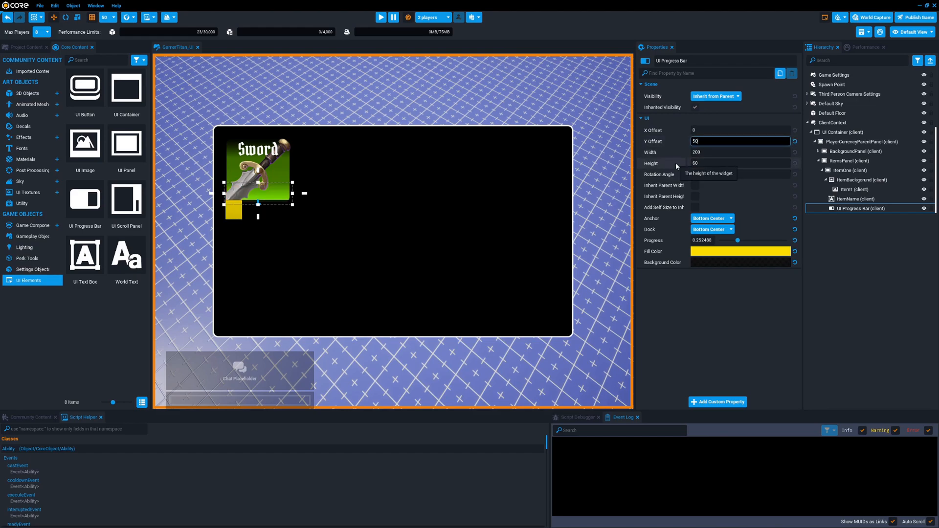
{"action": "left_click", "coordinate": [753, 296]}
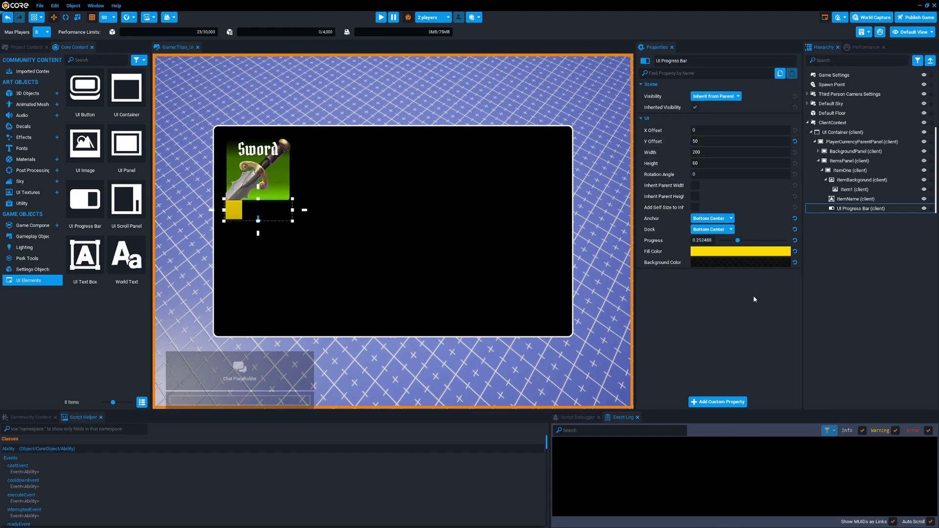
Step: Set the progress bar's background color to white and deselect the bar
{"action": "left_click", "coordinate": [747, 263]}
{"action": "left_click_drag", "start_coordinate": [775, 345], "coordinate": [742, 290]}
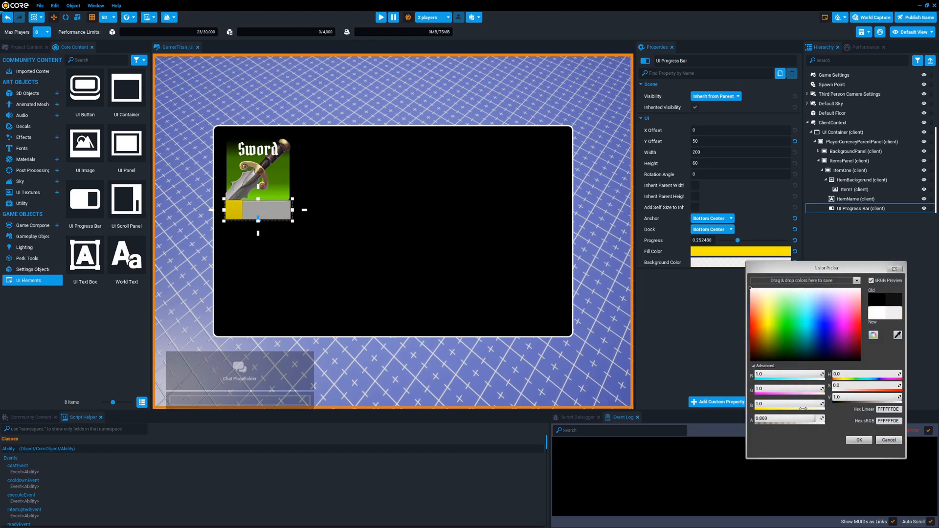
{"action": "left_click", "coordinate": [859, 440]}
{"action": "key", "text": "Escape"}
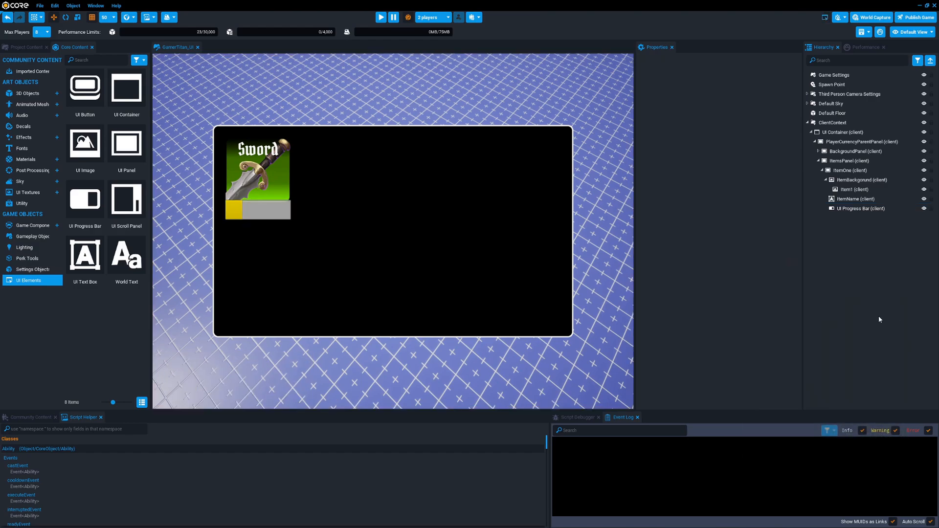
{"action": "left_click", "coordinate": [854, 209]}
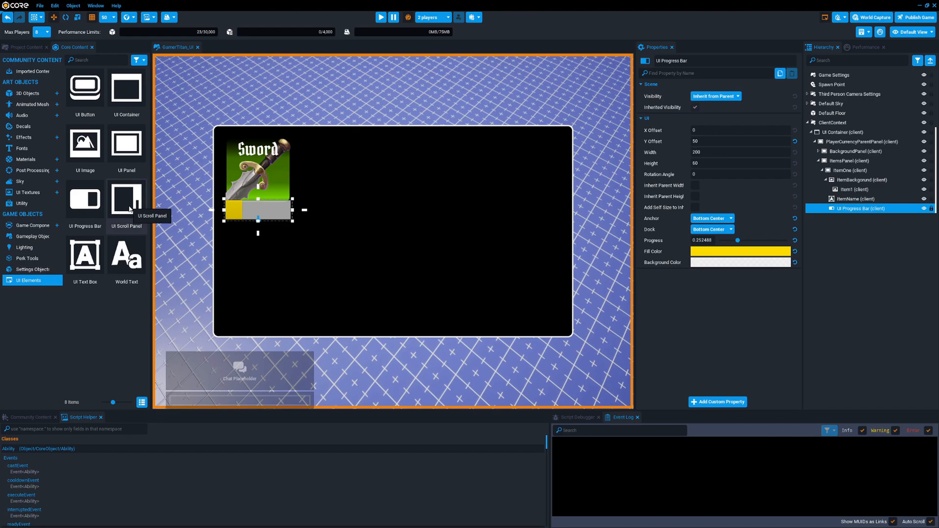
{"action": "left_click_drag", "start_coordinate": [129, 209], "coordinate": [839, 145]}
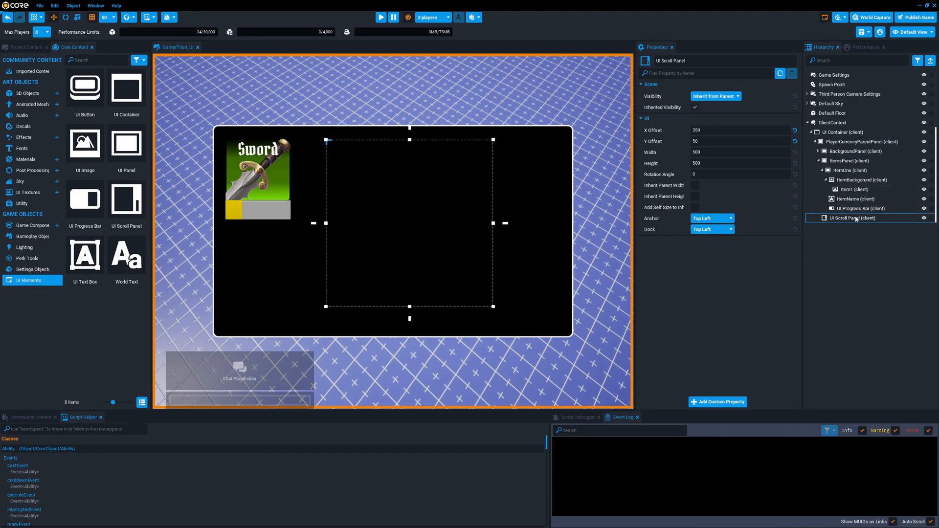
{"action": "left_click", "coordinate": [818, 160]}
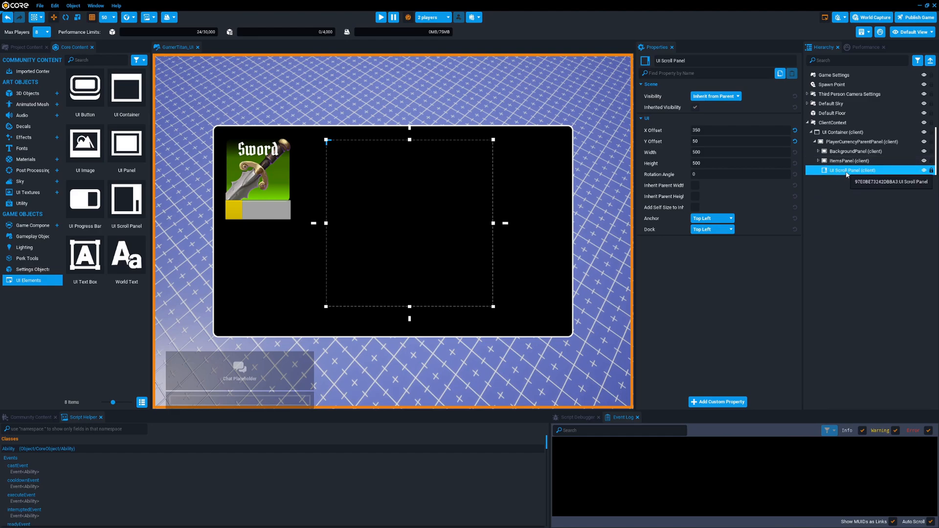
{"action": "key", "text": "Delete"}
Step: Duplicate the ItemOne panel inside ItemsPanel and set the copy's Y Offset to 300
{"action": "left_click", "coordinate": [818, 161]}
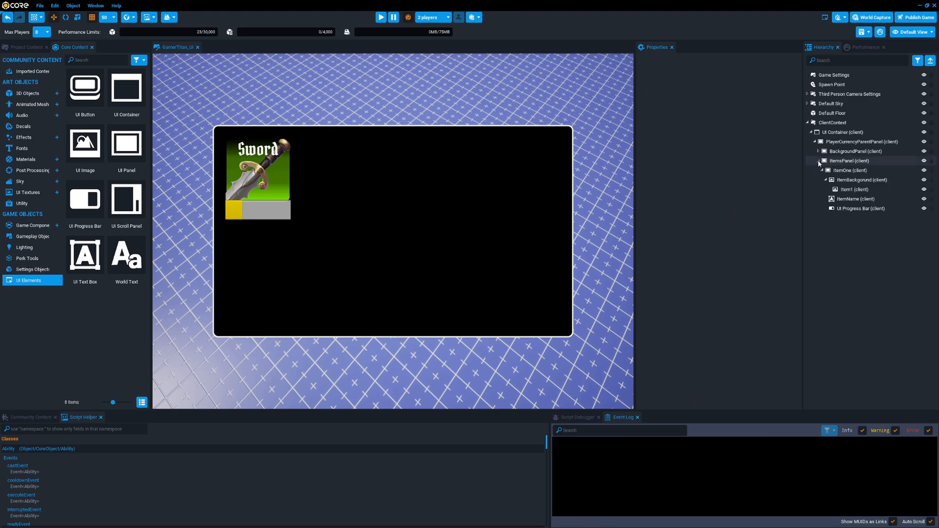
{"action": "left_click", "coordinate": [822, 170]}
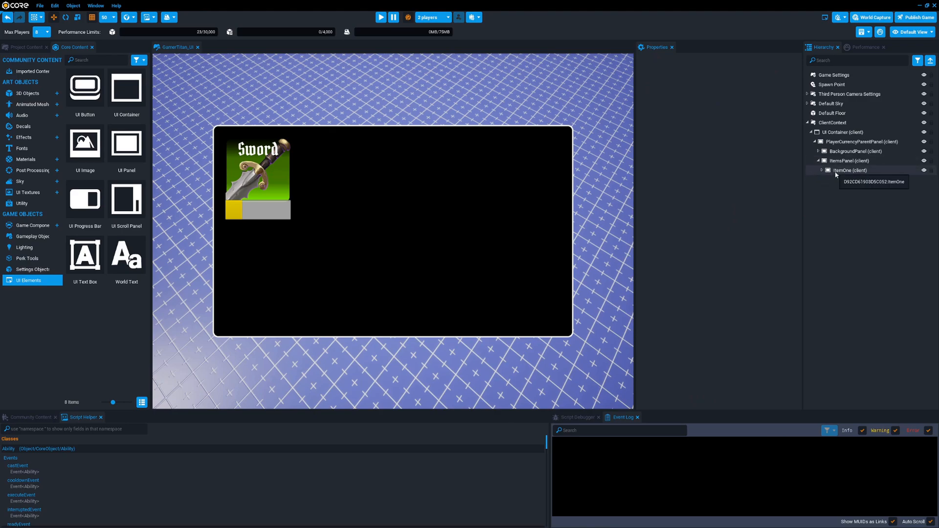
{"action": "left_click", "coordinate": [851, 170]}
{"action": "key", "text": "ctrl+d"}
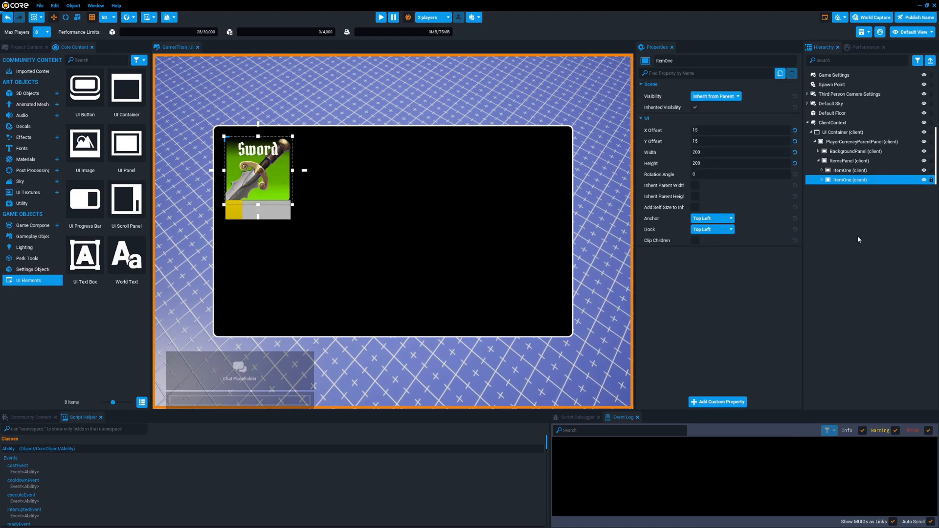
{"action": "left_click", "coordinate": [700, 141]}
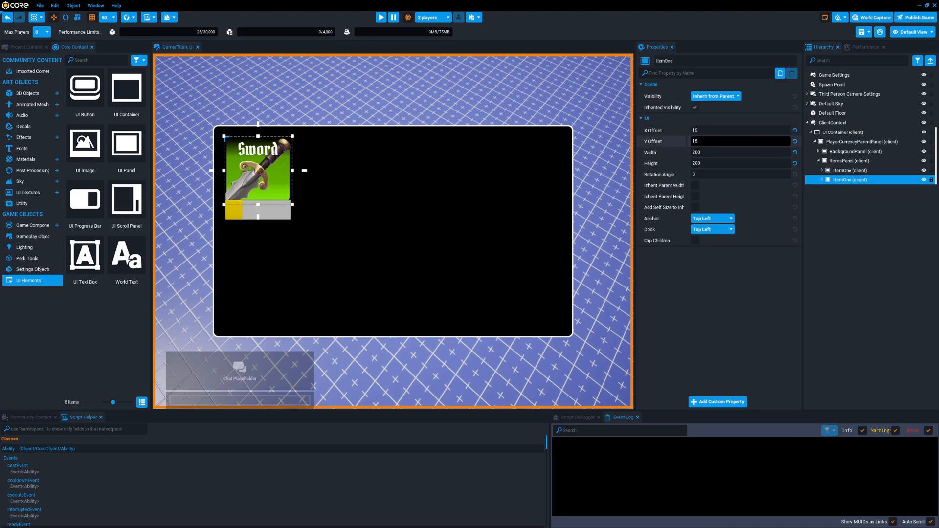
{"action": "left_click", "coordinate": [729, 141]}
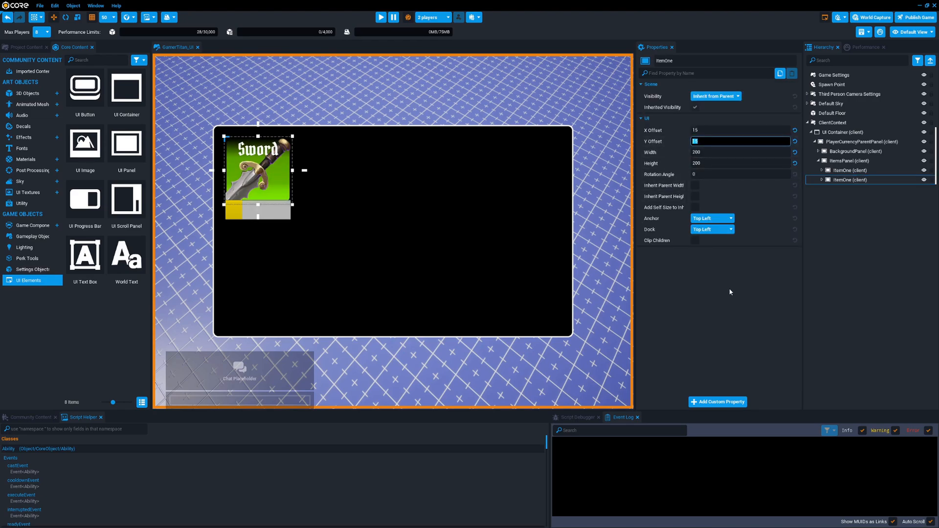
{"action": "type", "text": "230"}
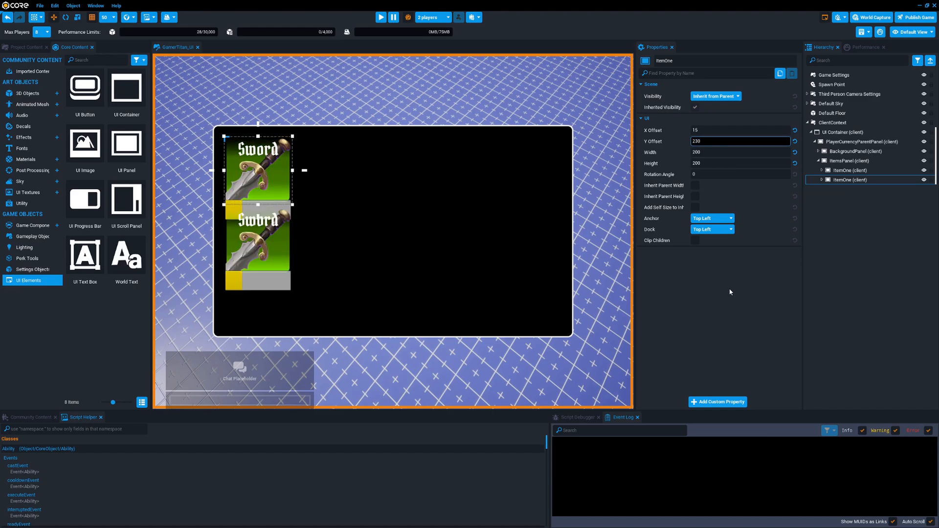
{"action": "key", "text": "BackSpace"}
{"action": "key", "text": "BackSpace"}
{"action": "type", "text": "250"}
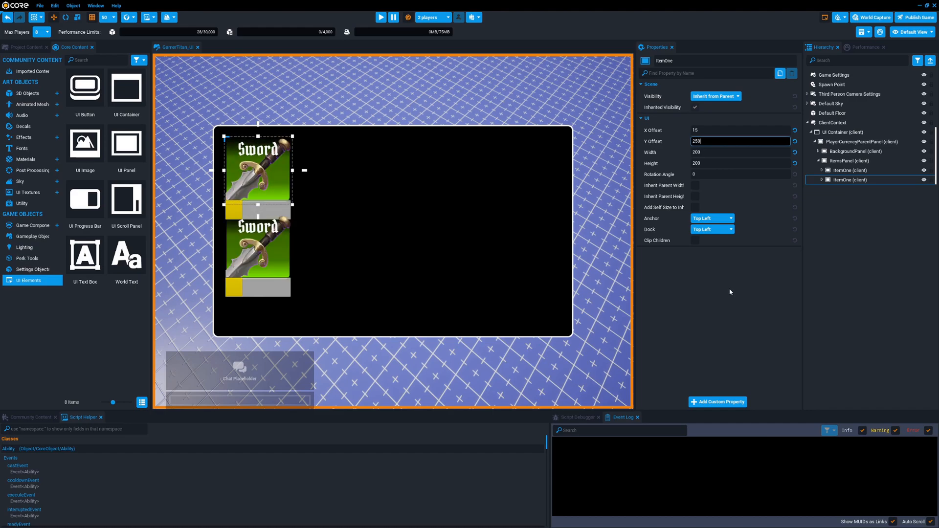
{"action": "key", "text": "BackSpace"}
{"action": "key", "text": "BackSpace"}
{"action": "key", "text": "BackSpace"}
{"action": "type", "text": "300"}
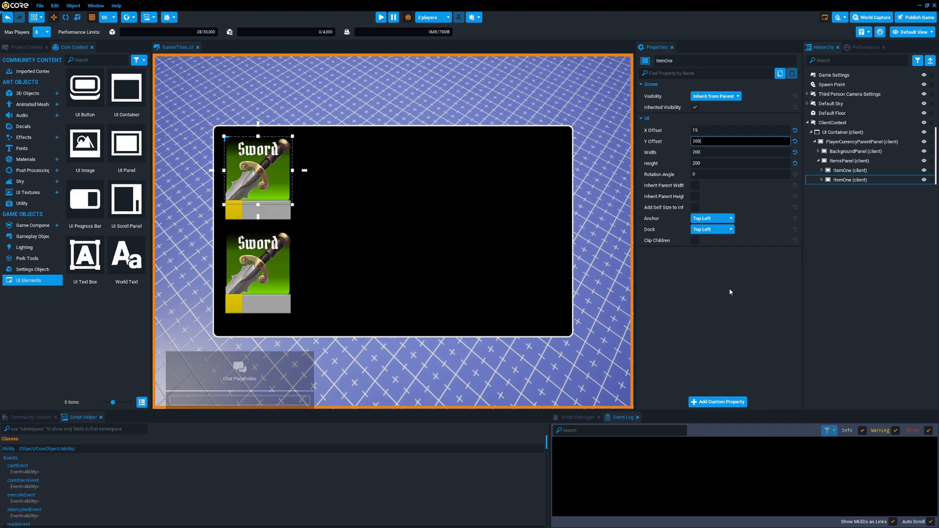
{"action": "key", "text": "Return"}
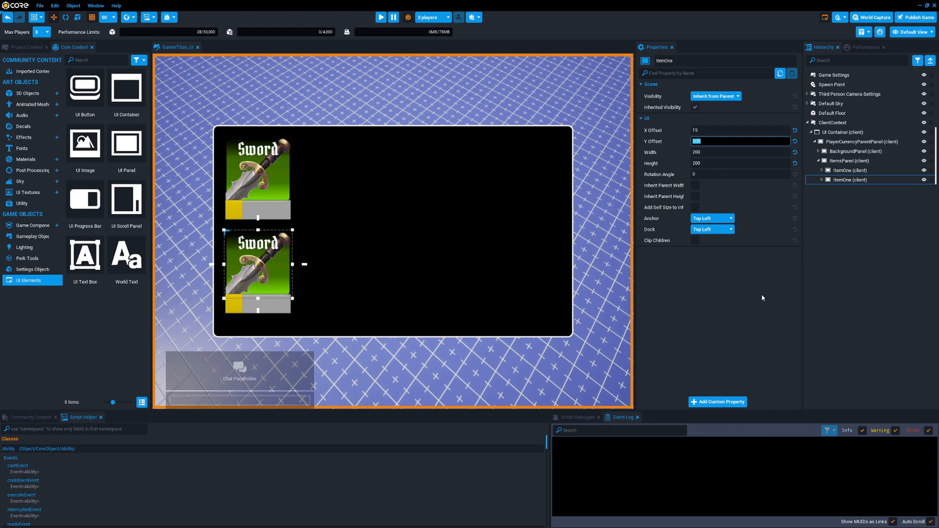
Step: Duplicate the second ItemOne panel and lower the copy to a Y Offset of about 525
{"action": "left_click", "coordinate": [847, 181]}
{"action": "key", "text": "ctrl+w"}
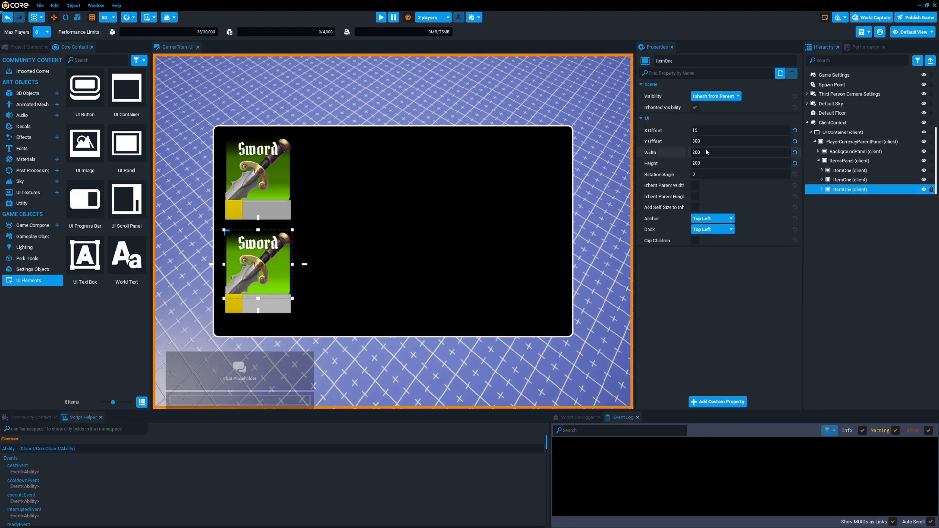
{"action": "left_click", "coordinate": [692, 142]}
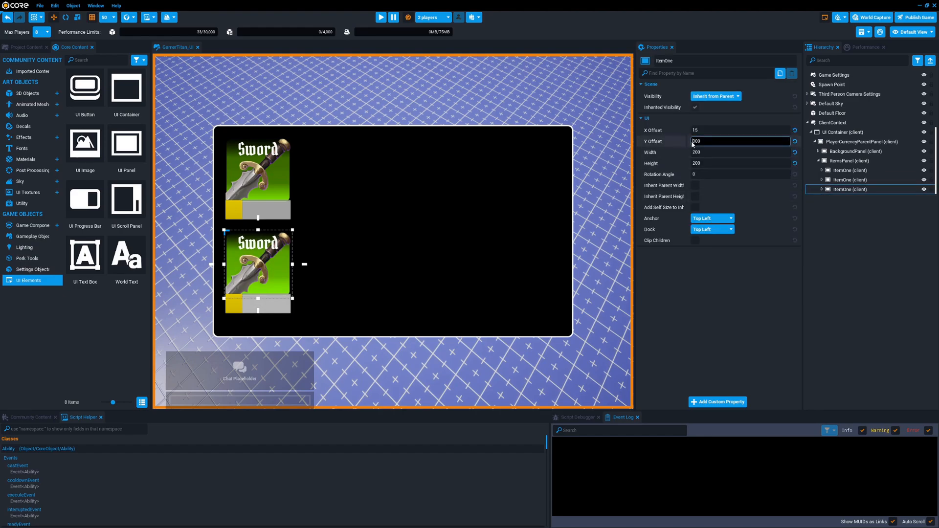
{"action": "left_click_drag", "start_coordinate": [689, 141], "coordinate": [717, 142]}
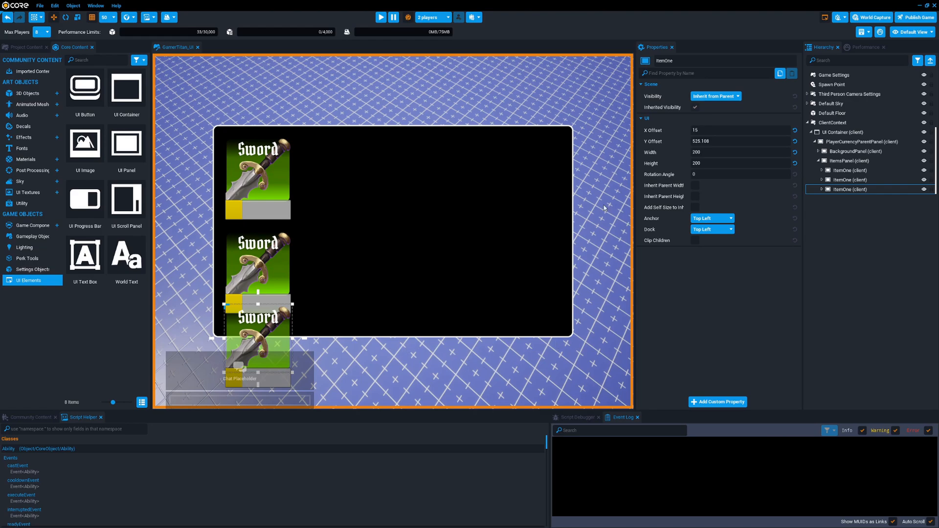
Step: Enable Clip Children on ItemsPanel and move the third ItemOne panel to a Y Offset of about 576
{"action": "left_click", "coordinate": [849, 160]}
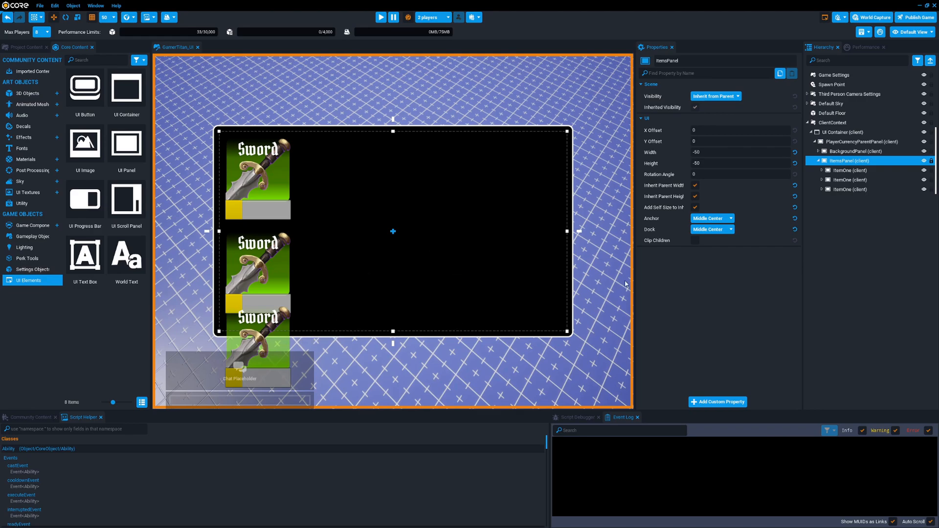
{"action": "left_click", "coordinate": [696, 241]}
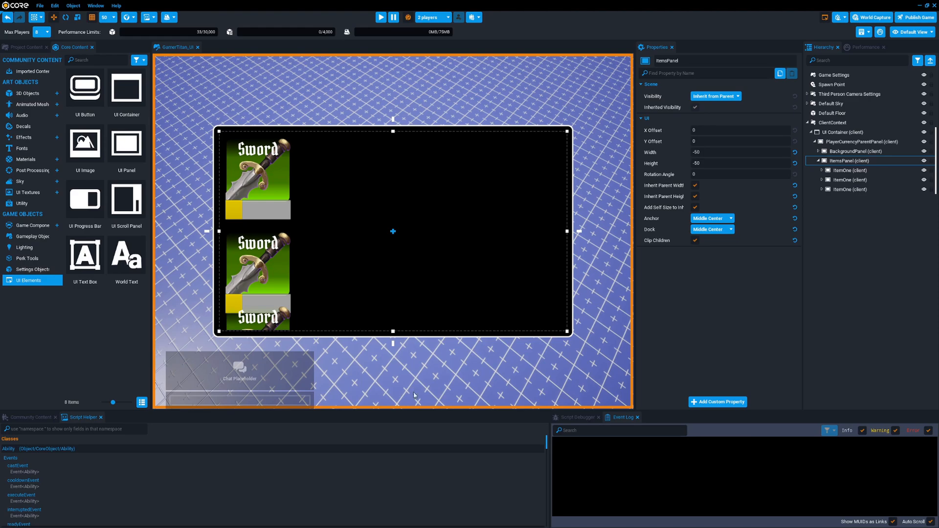
{"action": "left_click", "coordinate": [851, 189]}
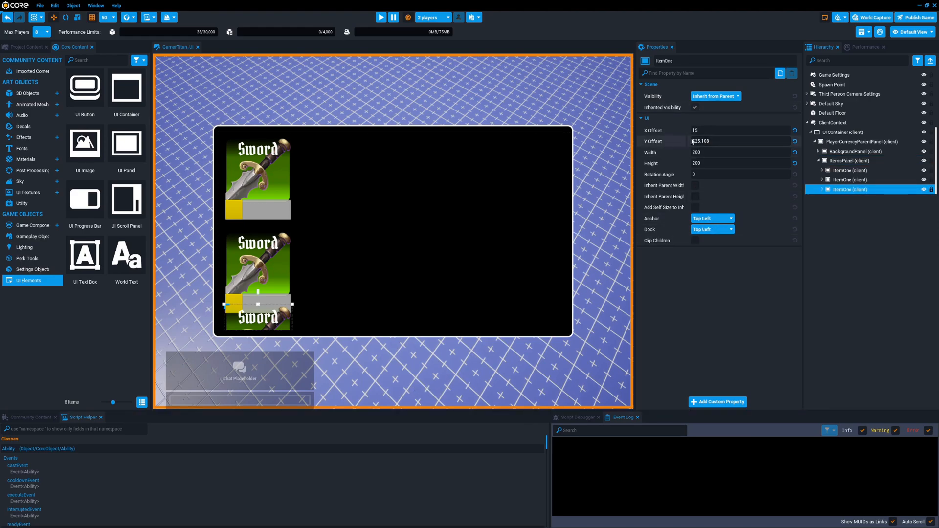
{"action": "left_click_drag", "start_coordinate": [689, 141], "coordinate": [709, 141]}
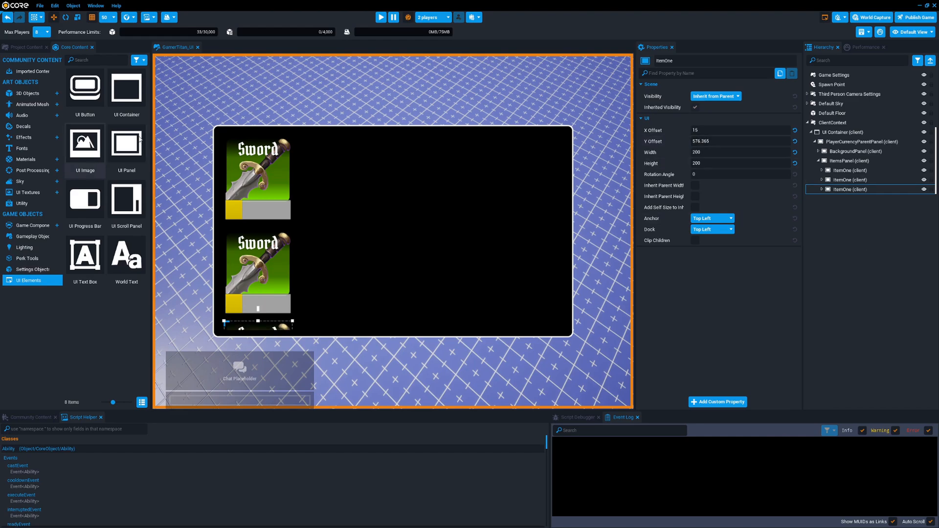
Step: Add a UI Scroll Panel under PlayerCurrencyParentPanel and reset its X and Y Offset to 0
{"action": "left_click_drag", "start_coordinate": [126, 201], "coordinate": [847, 245]}
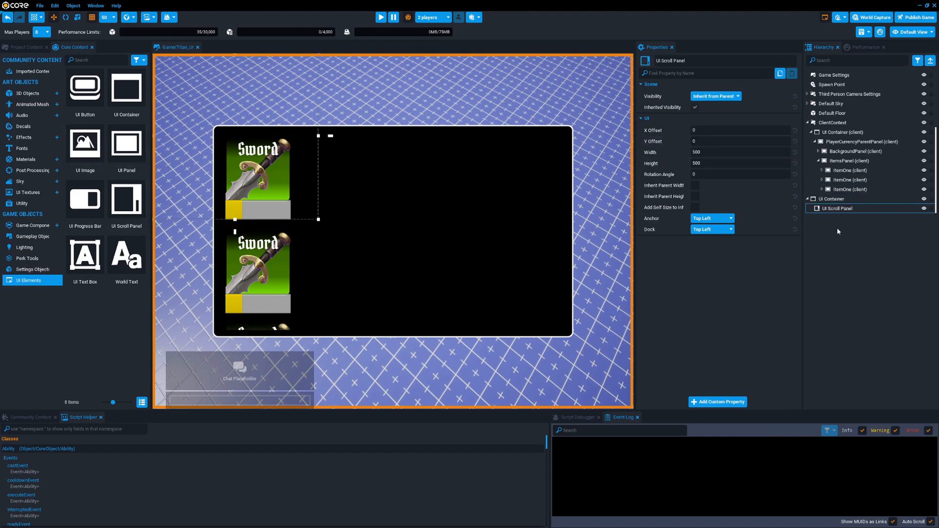
{"action": "left_click_drag", "start_coordinate": [831, 198], "coordinate": [848, 161]}
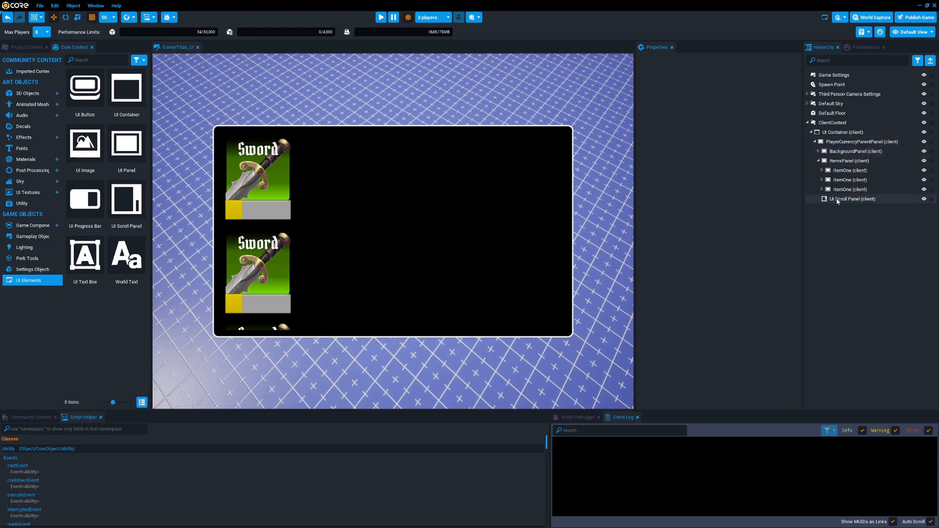
{"action": "left_click", "coordinate": [795, 130]}
{"action": "left_click", "coordinate": [795, 141]}
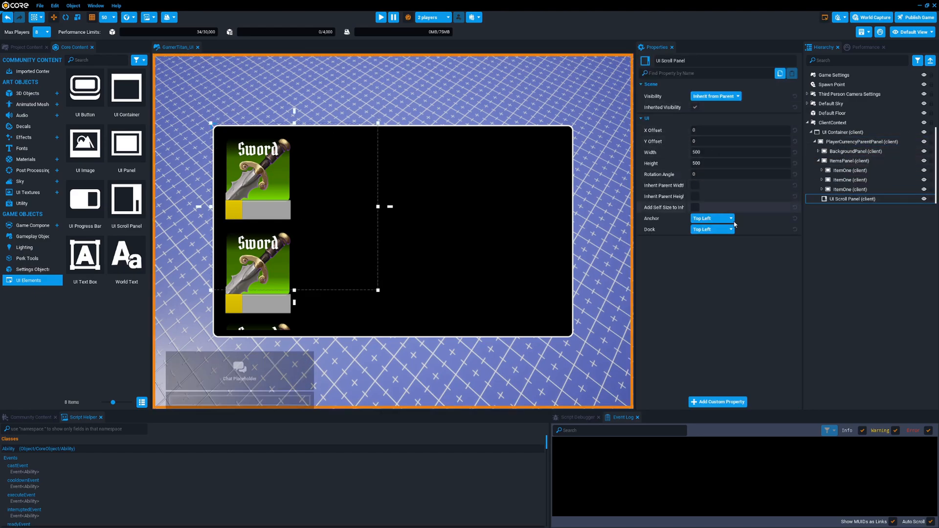
Step: Set the UI Scroll Panel's anchor and dock to Middle Center
{"action": "left_click", "coordinate": [712, 219]}
{"action": "left_click", "coordinate": [709, 258]}
{"action": "left_click", "coordinate": [712, 229]}
{"action": "left_click", "coordinate": [708, 270]}
Step: Place a copy of the first ItemOne panel inside the UI Scroll Panel and reset its X and Y Offset to 0
{"action": "left_click", "coordinate": [847, 170]}
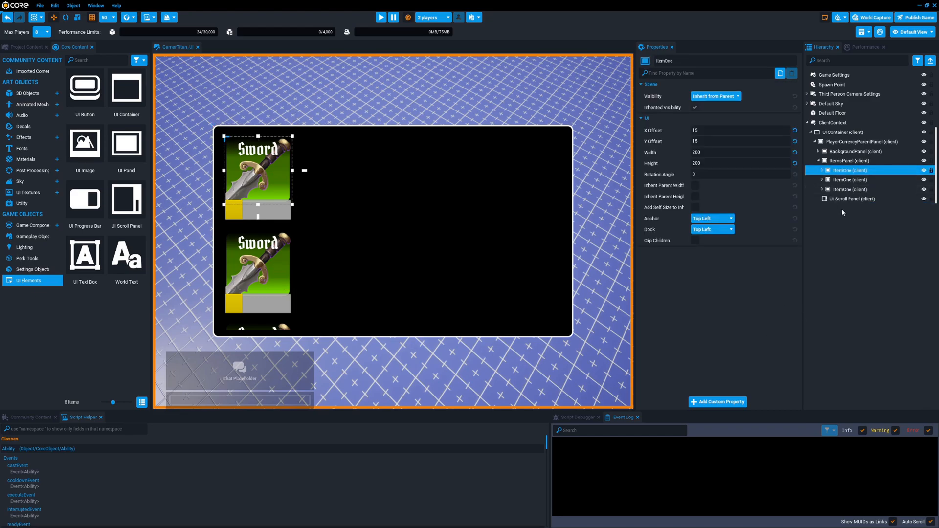
{"action": "left_click", "coordinate": [842, 200]}
{"action": "key", "text": "ctrl+v"}
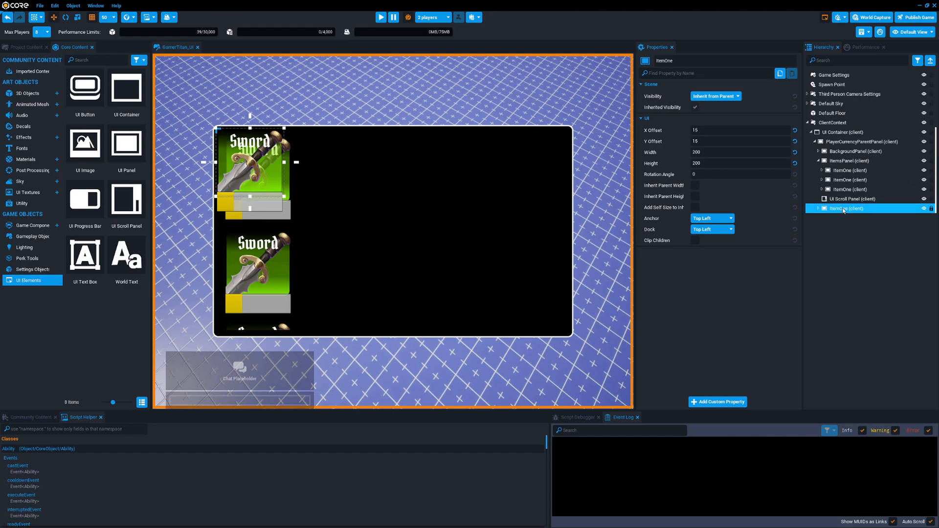
{"action": "left_click", "coordinate": [794, 130]}
{"action": "left_click", "coordinate": [795, 141]}
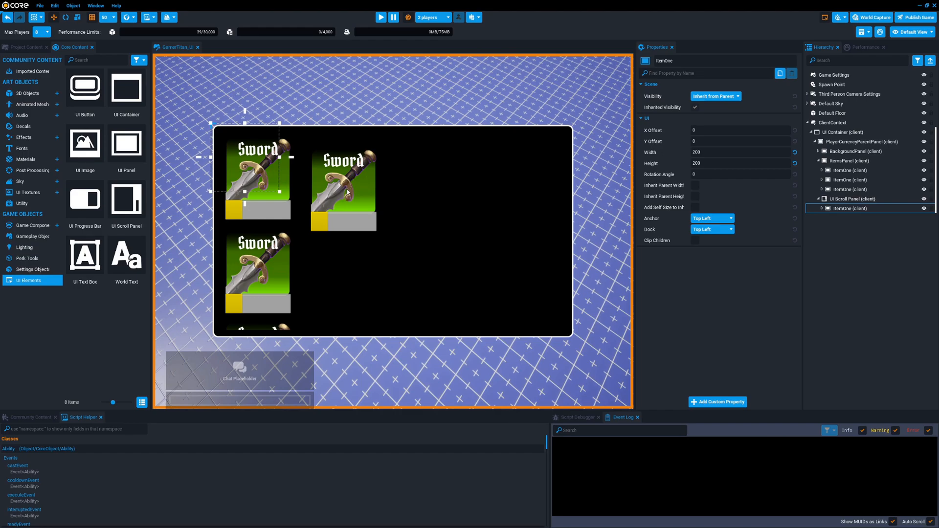
Step: Duplicate the ItemOne panel inside the UI Scroll Panel and set the copy's Y Offset to 300
{"action": "left_click", "coordinate": [851, 199]}
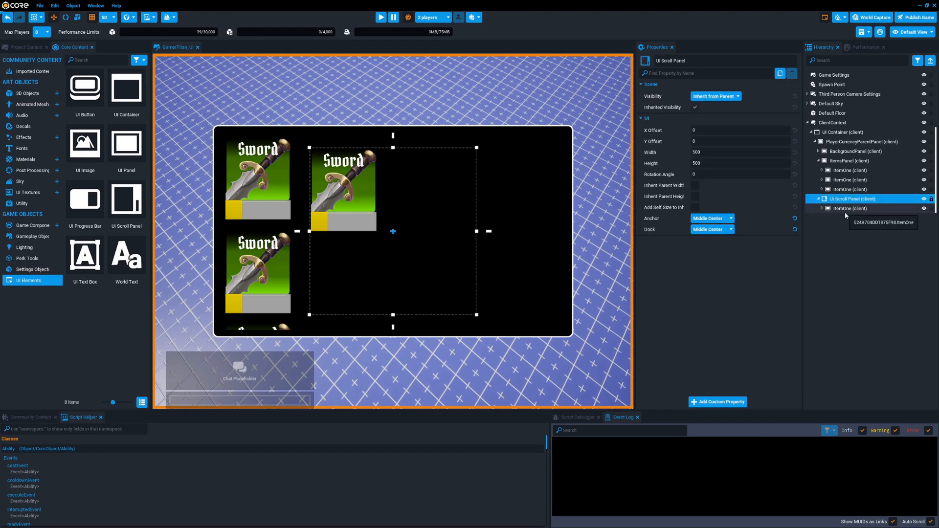
{"action": "left_click", "coordinate": [845, 209]}
{"action": "key", "text": "ctrl+v"}
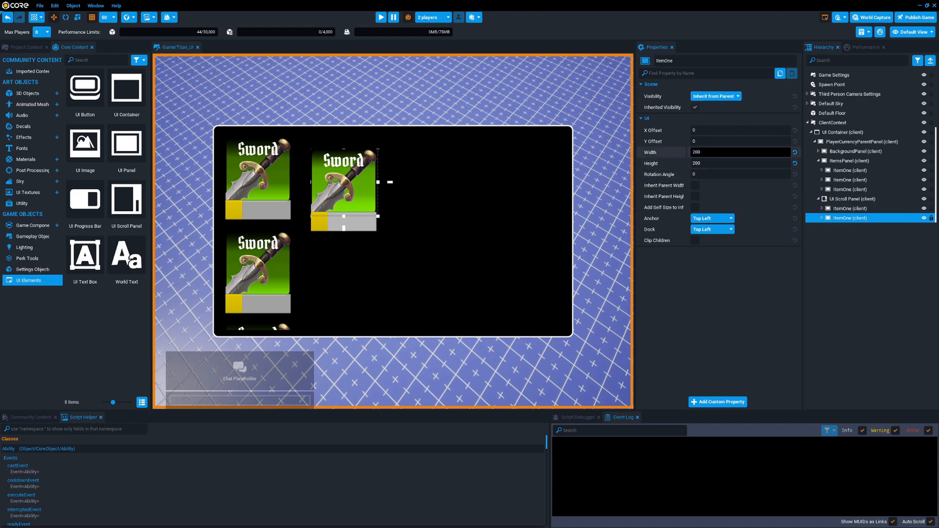
{"action": "left_click", "coordinate": [739, 152]}
{"action": "left_click", "coordinate": [699, 142]}
{"action": "type", "text": "300"}
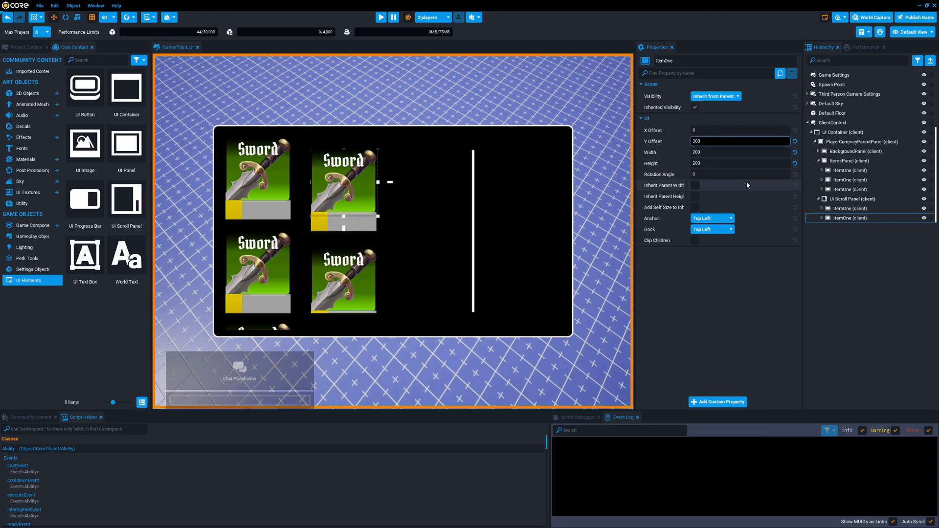
Step: Duplicate the last ItemOne panel inside the UI Scroll Panel and set the copy's Y Offset to 600
{"action": "left_click", "coordinate": [846, 218]}
{"action": "key", "text": "ctrl+d"}
{"action": "left_click", "coordinate": [700, 142]}
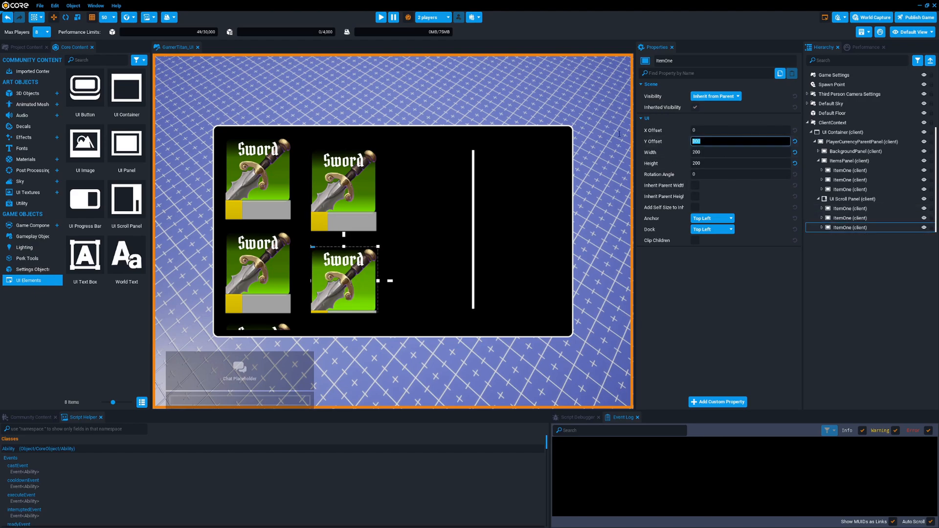
{"action": "type", "text": "600"}
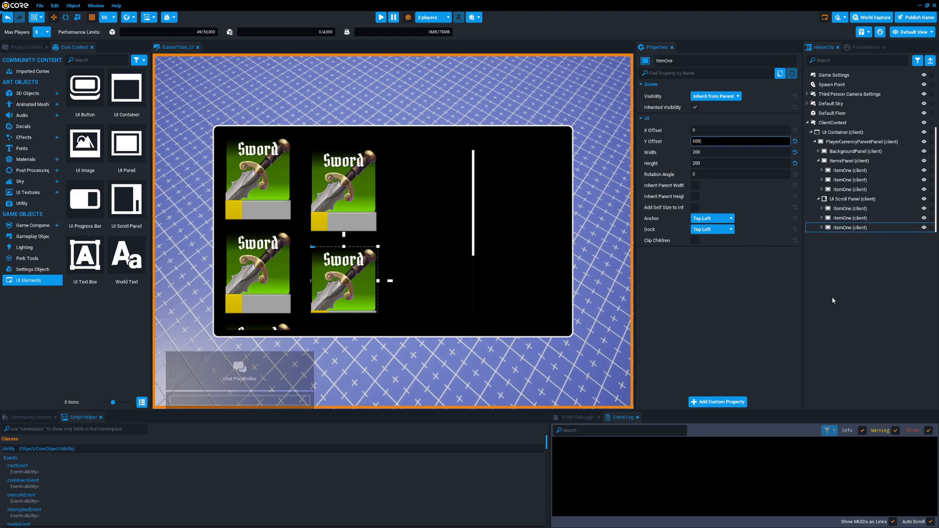
{"action": "left_click", "coordinate": [835, 303]}
Step: Test scrolling through the stacked ItemOne panels in the UI Scroll Panel and compare it with the clipped ItemsPanel
{"action": "scroll", "coordinate": [409, 198], "scroll_direction": "down", "scroll_amount": 3}
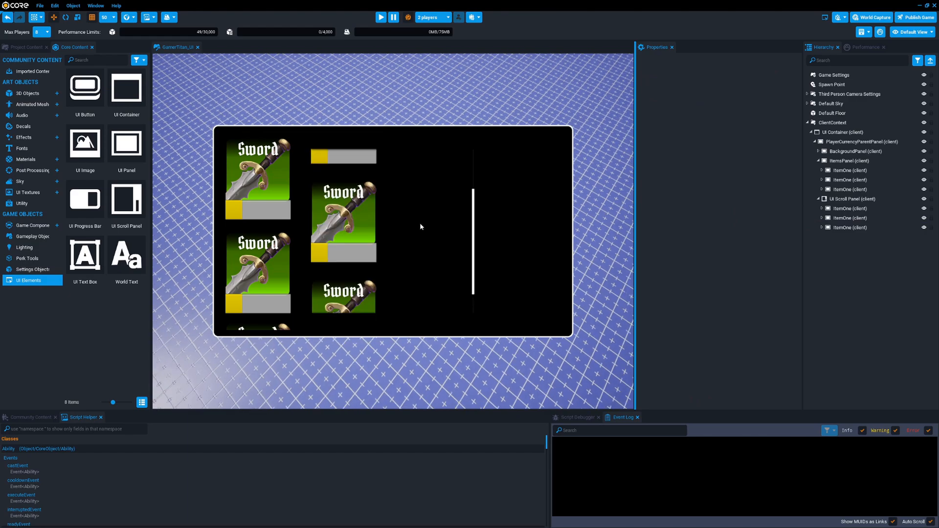
{"action": "scroll", "coordinate": [420, 224], "scroll_direction": "up", "scroll_amount": 2}
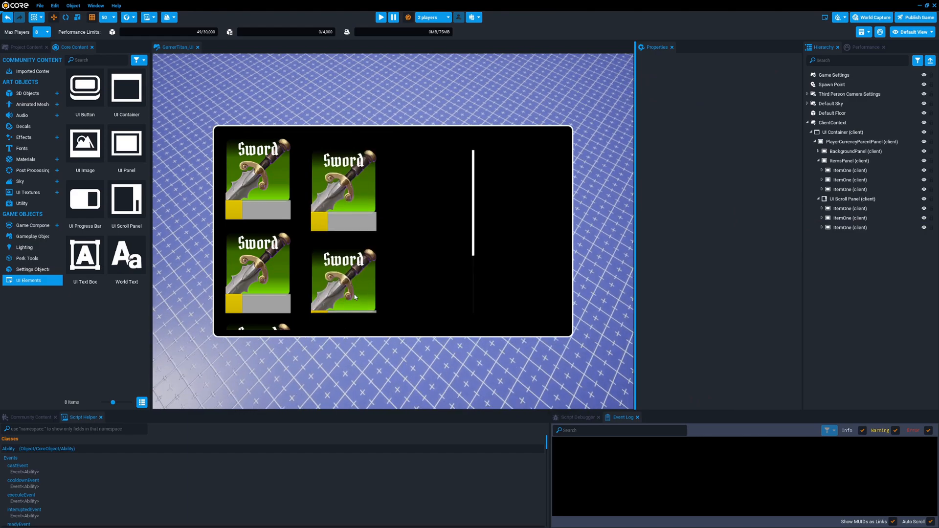
{"action": "scroll", "coordinate": [339, 320], "scroll_direction": "down", "scroll_amount": 3}
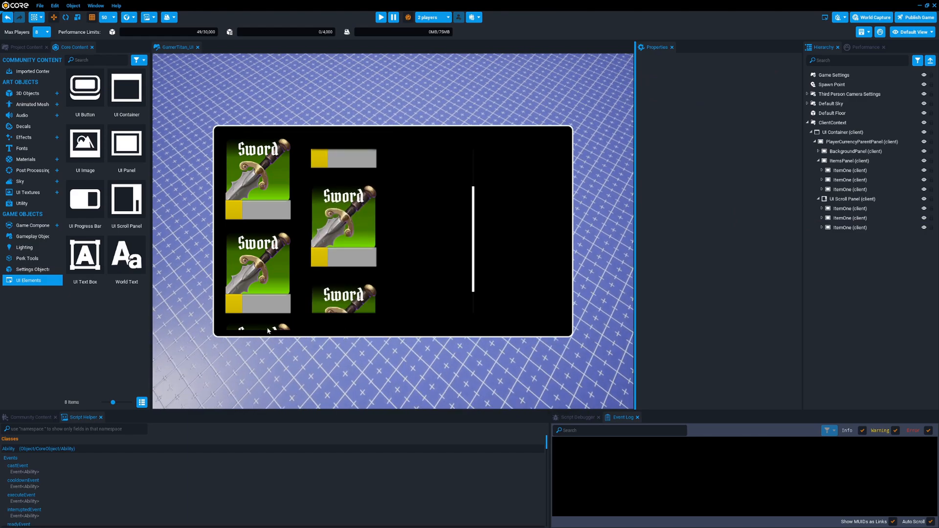
{"action": "scroll", "coordinate": [345, 279], "scroll_direction": "down", "scroll_amount": 2}
{"action": "scroll", "coordinate": [387, 288], "scroll_direction": "down", "scroll_amount": 1}
{"action": "scroll", "coordinate": [422, 207], "scroll_direction": "down", "scroll_amount": 3}
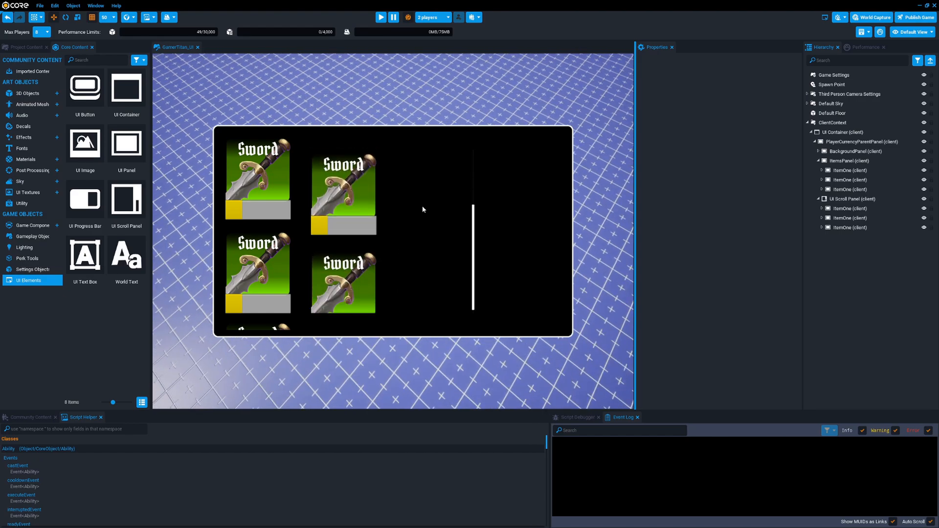
{"action": "scroll", "coordinate": [422, 206], "scroll_direction": "up", "scroll_amount": 2}
{"action": "scroll", "coordinate": [422, 207], "scroll_direction": "up", "scroll_amount": 1}
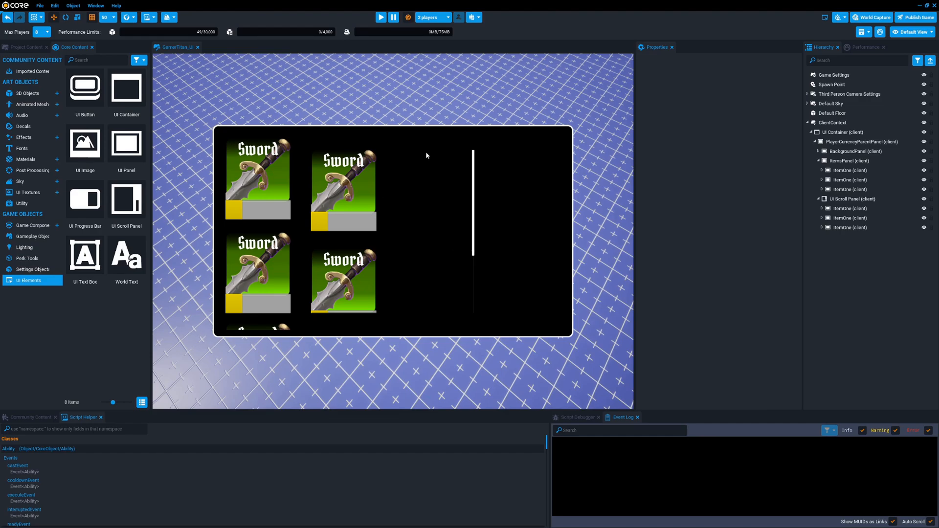
{"action": "scroll", "coordinate": [437, 208], "scroll_direction": "down", "scroll_amount": 5}
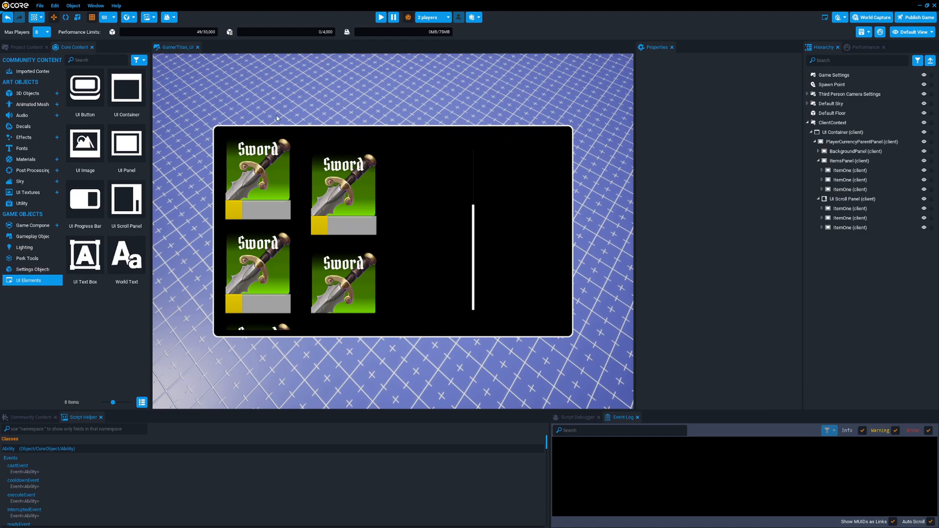
{"action": "scroll", "coordinate": [433, 246], "scroll_direction": "up", "scroll_amount": 5}
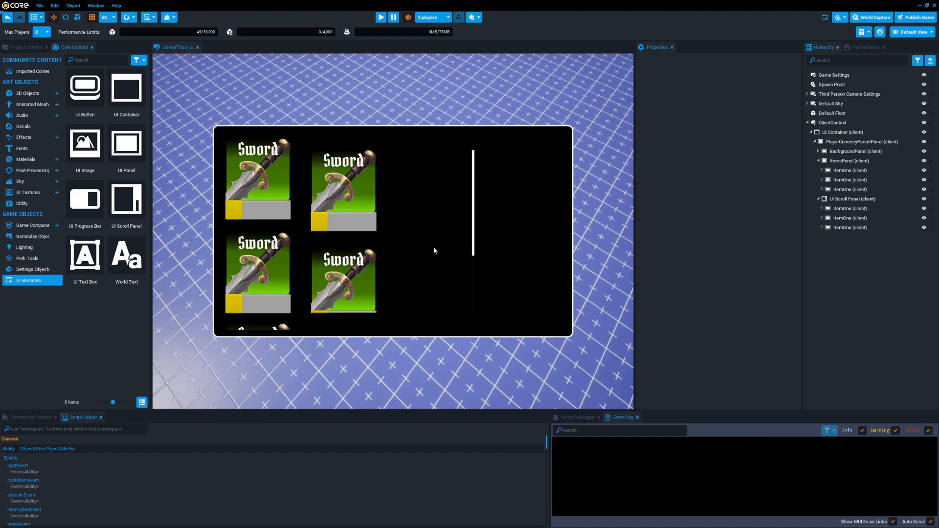
{"action": "scroll", "coordinate": [412, 200], "scroll_direction": "down", "scroll_amount": 2}
{"action": "scroll", "coordinate": [412, 199], "scroll_direction": "down", "scroll_amount": 1}
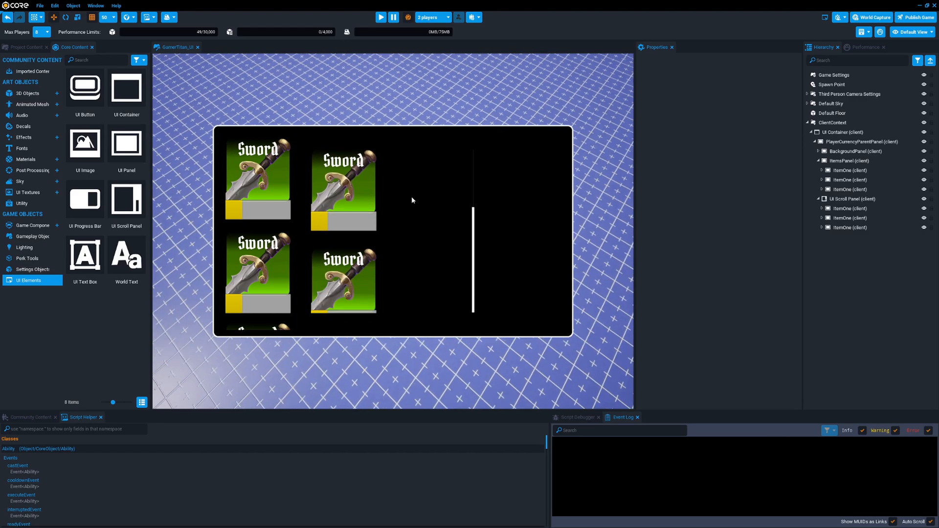
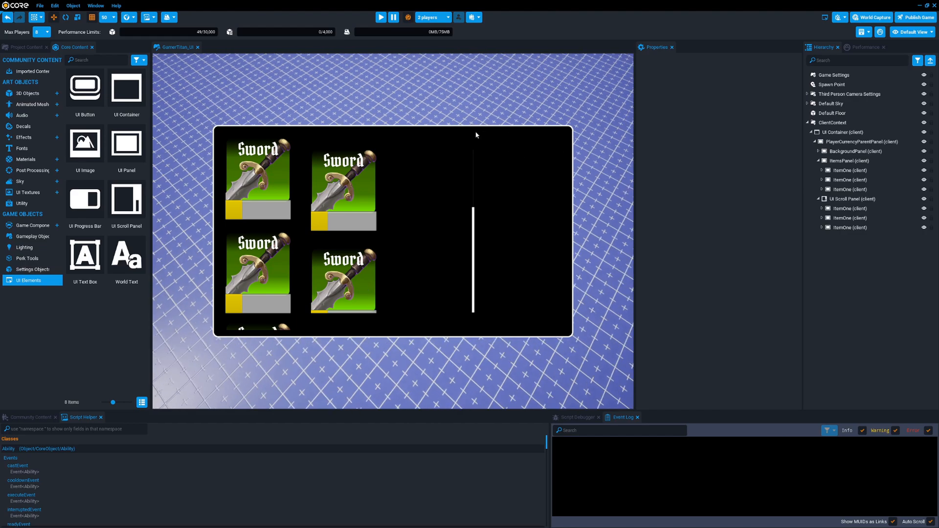
{"action": "scroll", "coordinate": [414, 215], "scroll_direction": "up", "scroll_amount": 4}
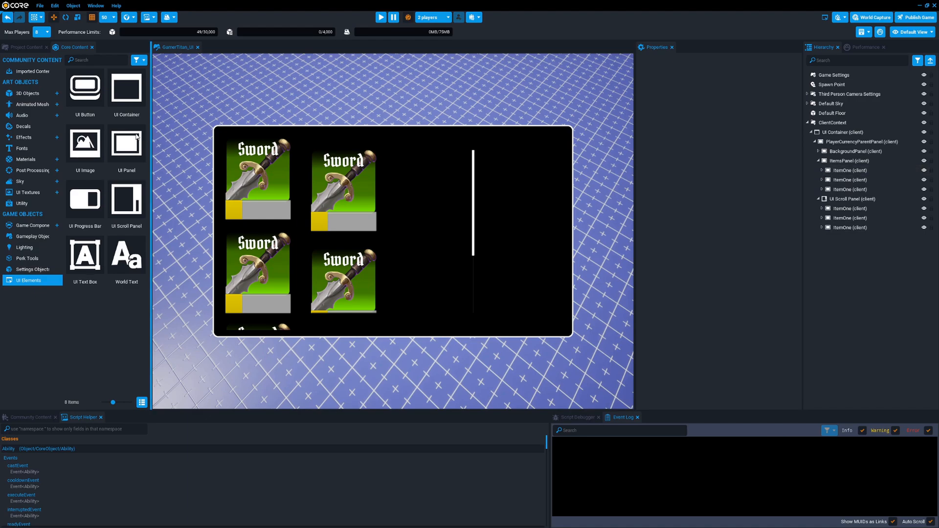
Step: Add a UI Button to ItemsPanel with anchor and dock set to Top Right, and enlarge it to 150 by 100
{"action": "left_click_drag", "start_coordinate": [96, 103], "coordinate": [842, 165]}
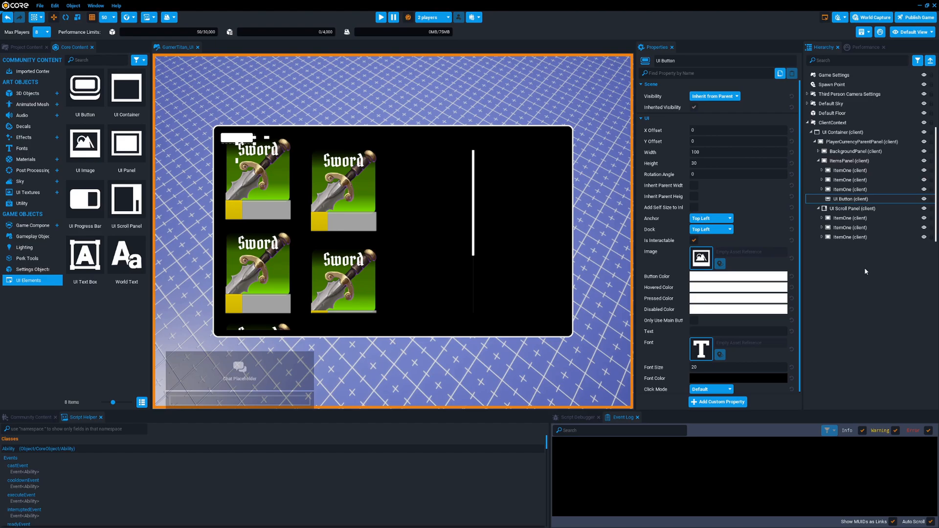
{"action": "left_click", "coordinate": [711, 218]}
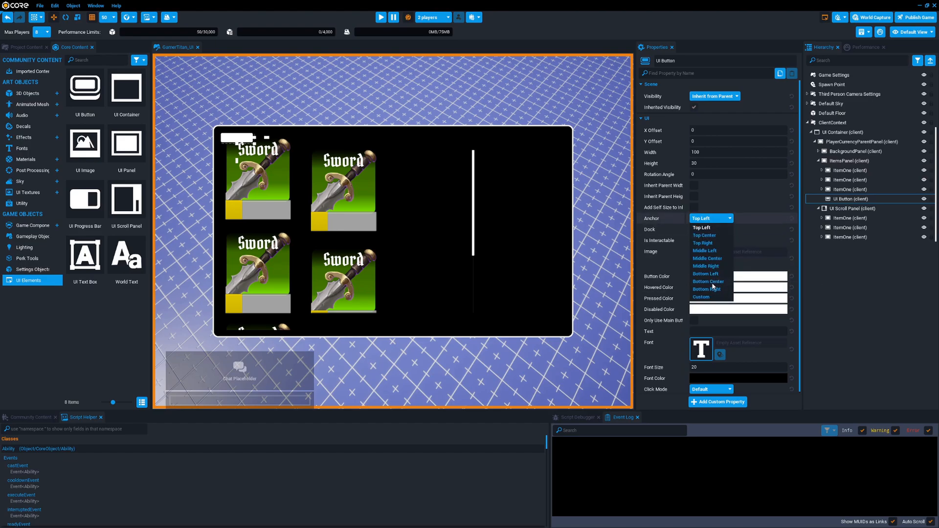
{"action": "left_click", "coordinate": [714, 243]}
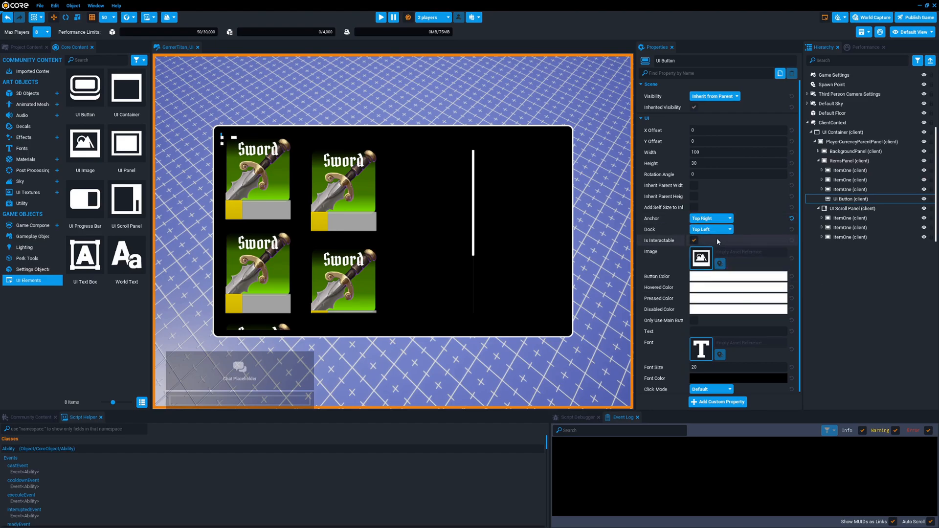
{"action": "left_click", "coordinate": [718, 231]}
{"action": "left_click", "coordinate": [718, 254]}
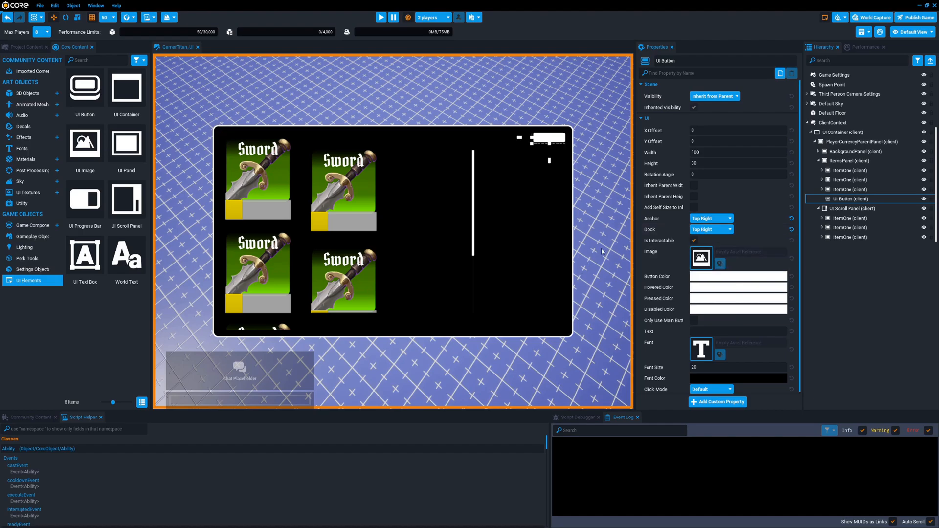
{"action": "left_click_drag", "start_coordinate": [534, 148], "coordinate": [514, 158]}
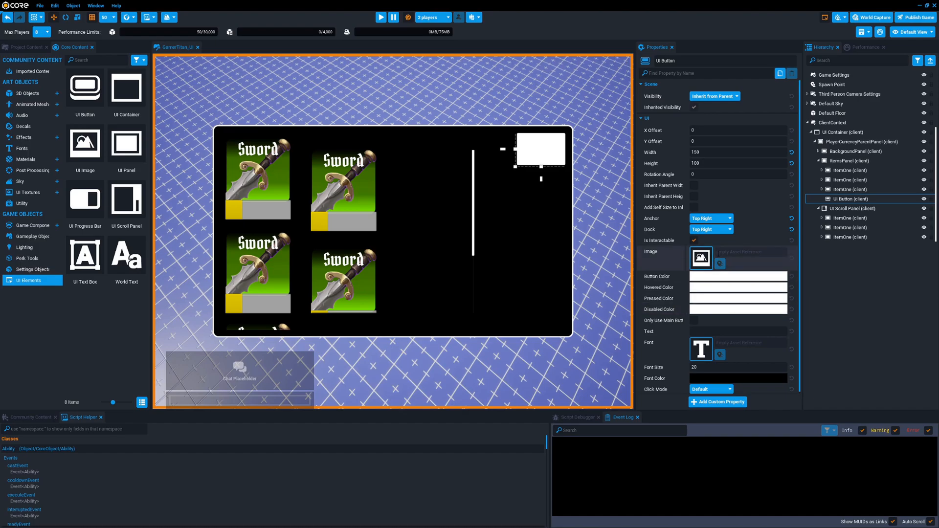
Step: Set the UI Button's image to BG Highlighted 001
{"action": "left_click", "coordinate": [701, 258]}
{"action": "scroll", "coordinate": [536, 274], "scroll_direction": "down", "scroll_amount": 2}
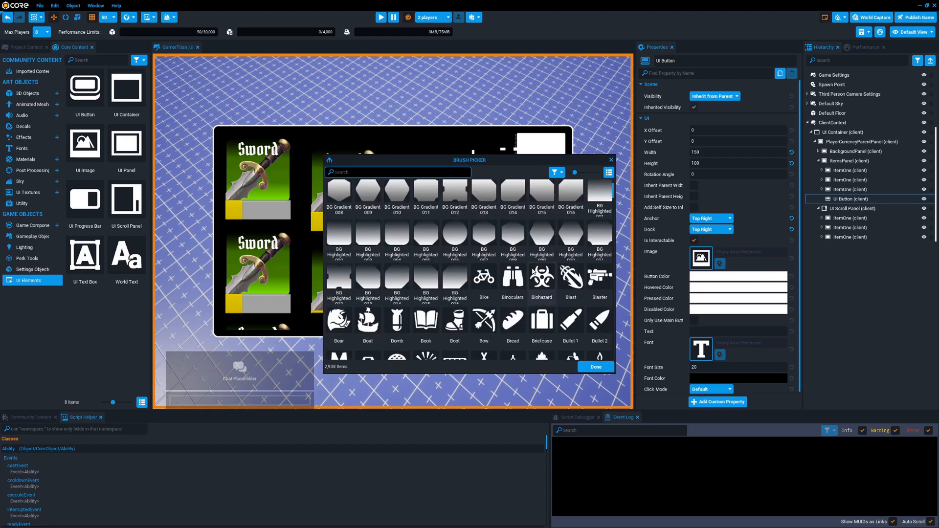
{"action": "double_click", "coordinate": [600, 230]}
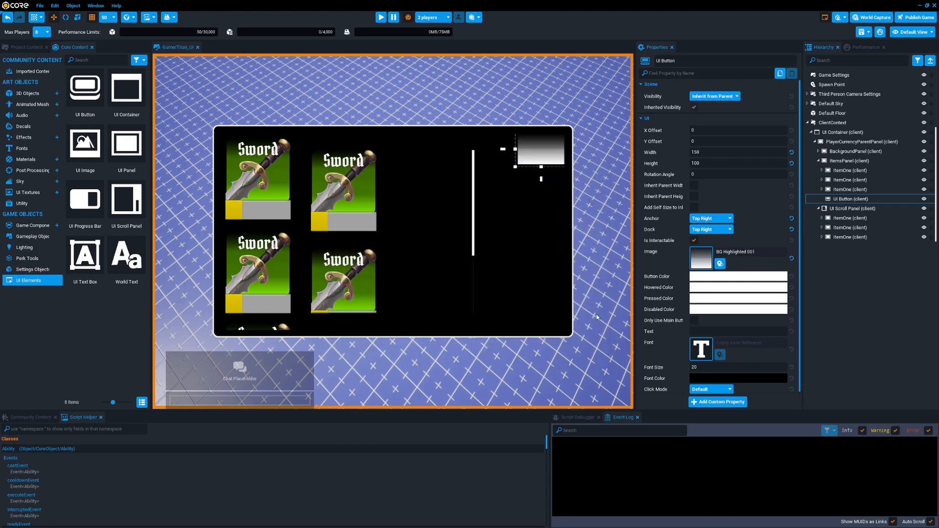
Step: Browse the available brushes and set the UI Button's image to BG Flat 001
{"action": "left_click", "coordinate": [701, 258]}
{"action": "scroll", "coordinate": [469, 273], "scroll_direction": "down", "scroll_amount": 5}
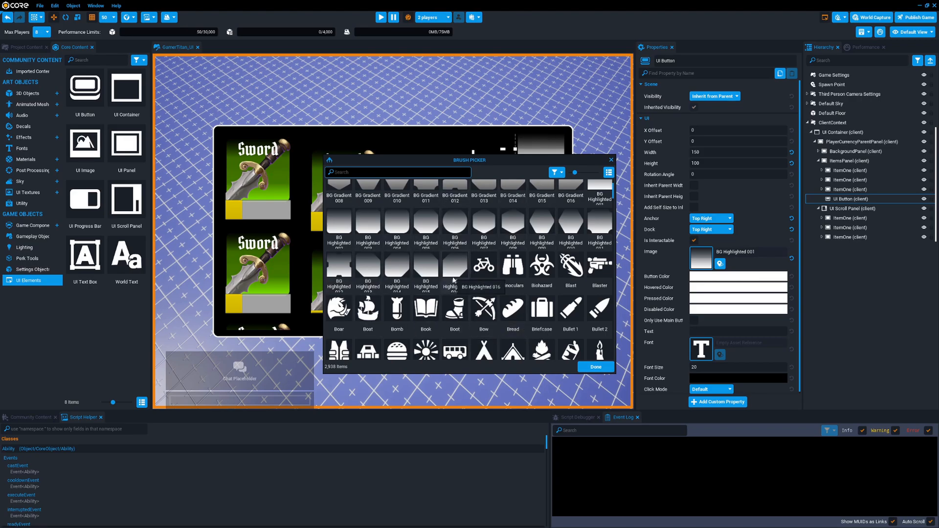
{"action": "scroll", "coordinate": [467, 333], "scroll_direction": "down", "scroll_amount": 1}
{"action": "scroll", "coordinate": [454, 280], "scroll_direction": "down", "scroll_amount": 1}
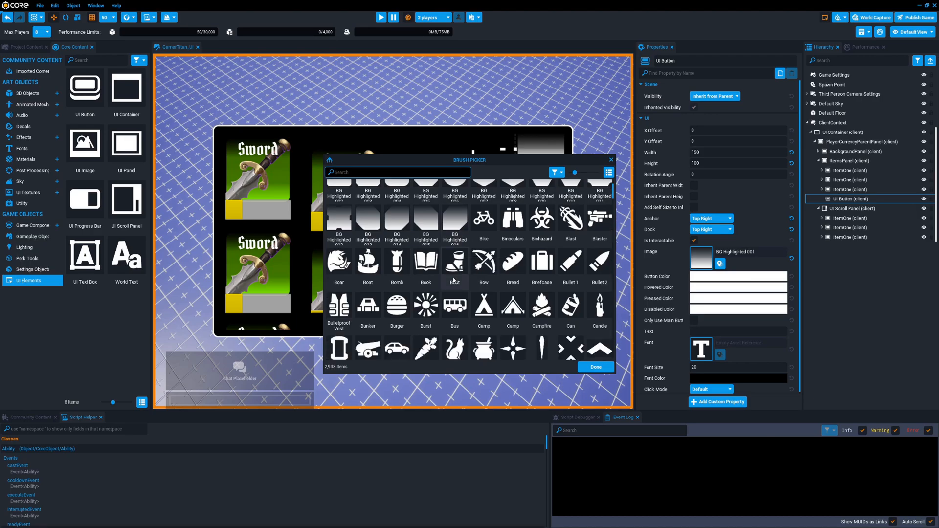
{"action": "scroll", "coordinate": [454, 280], "scroll_direction": "down", "scroll_amount": 1}
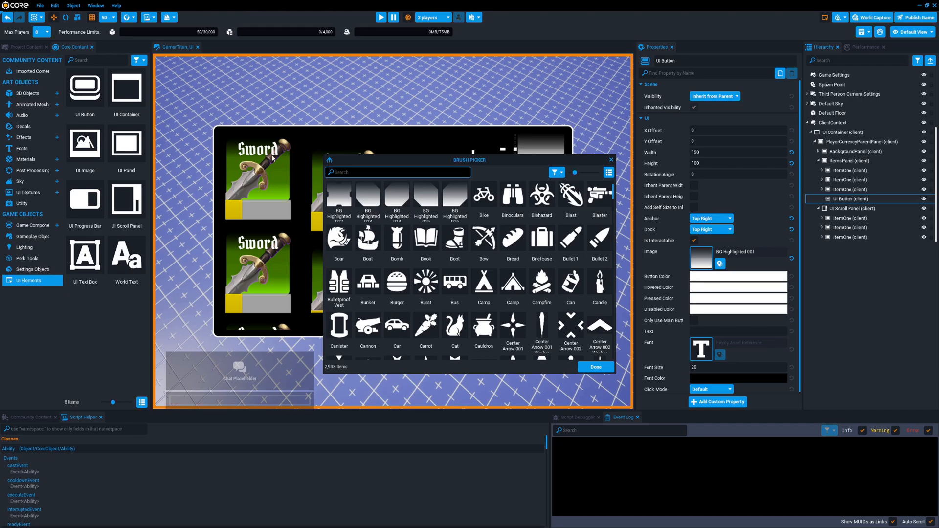
{"action": "scroll", "coordinate": [548, 274], "scroll_direction": "down", "scroll_amount": 2}
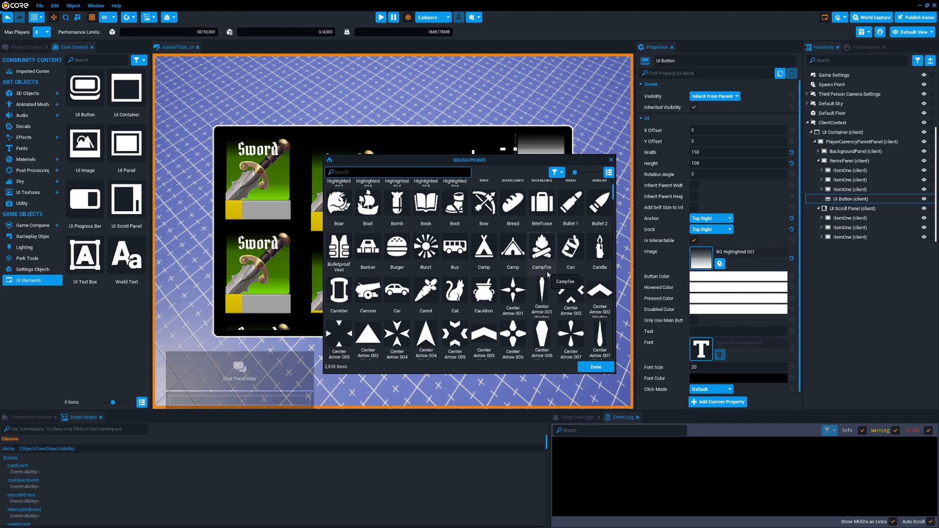
{"action": "scroll", "coordinate": [543, 271], "scroll_direction": "down", "scroll_amount": 7}
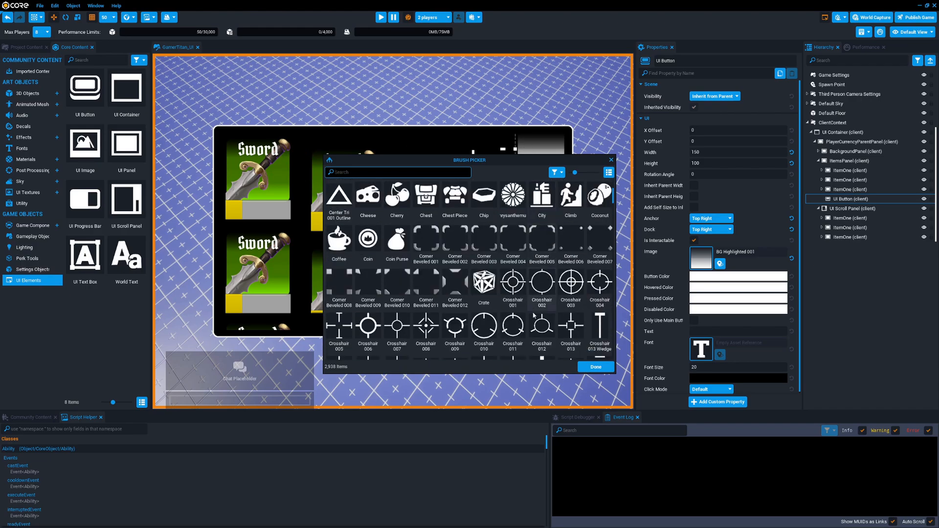
{"action": "scroll", "coordinate": [521, 267], "scroll_direction": "up", "scroll_amount": 3}
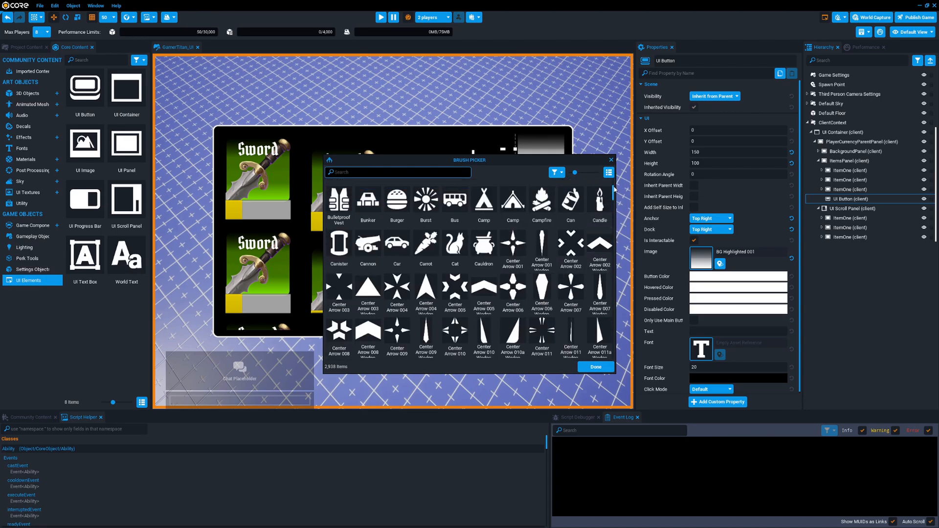
{"action": "left_click_drag", "start_coordinate": [614, 191], "coordinate": [615, 178]}
{"action": "double_click", "coordinate": [542, 283]}
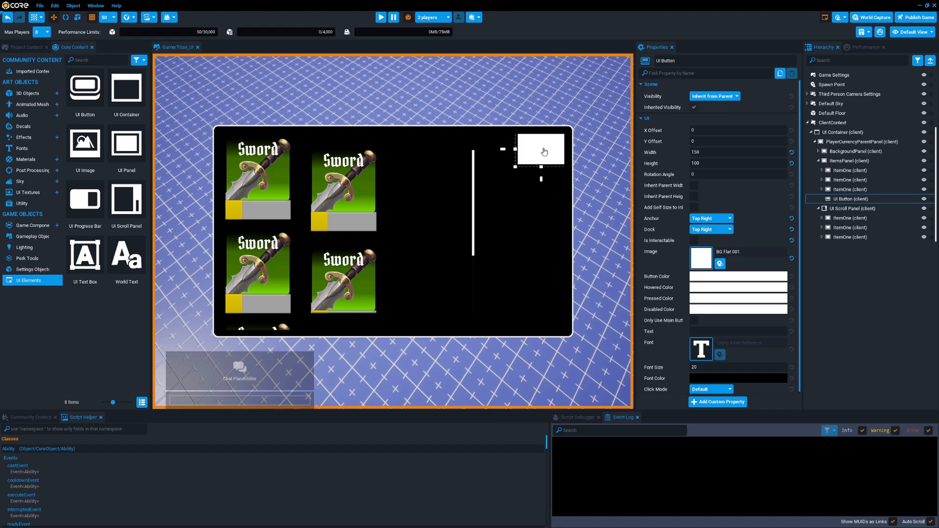
Step: Turn the UI Button's Is Interactable option back on and set its Button Color to yellow
{"action": "left_click", "coordinate": [694, 240]}
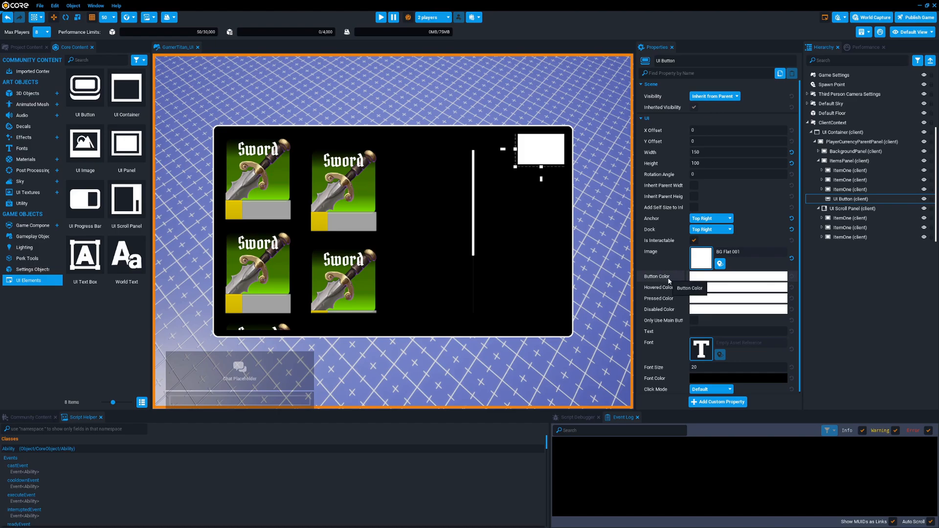
{"action": "left_click", "coordinate": [721, 277]}
{"action": "left_click", "coordinate": [760, 355]}
{"action": "left_click_drag", "start_coordinate": [760, 354], "coordinate": [733, 342]}
{"action": "left_click", "coordinate": [829, 459]}
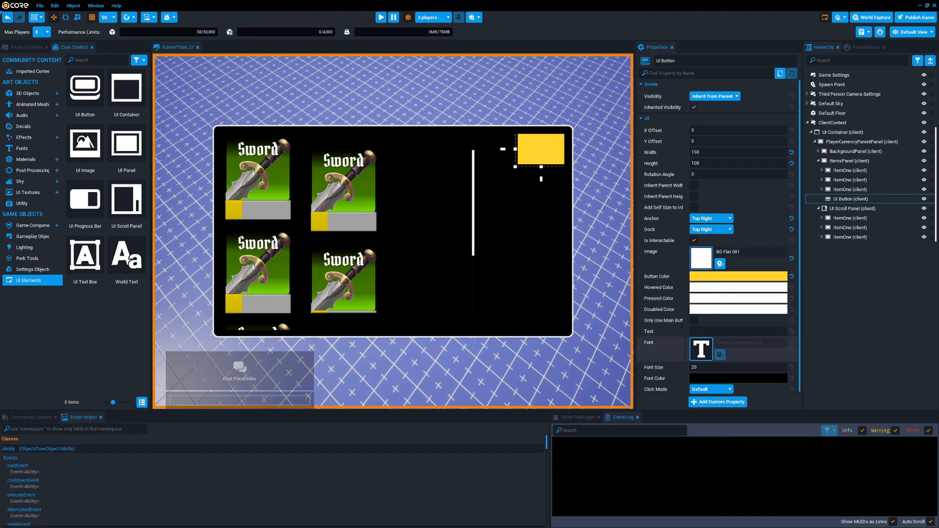
Step: Set the UI Button's Hovered Color to light cyan
{"action": "left_click", "coordinate": [704, 288]}
{"action": "mouse_move", "coordinate": [752, 341]}
{"action": "left_mouse_down"}
{"action": "mouse_move", "coordinate": [770, 346]}
{"action": "mouse_move", "coordinate": [761, 346]}
{"action": "left_mouse_up"}
{"action": "left_click", "coordinate": [824, 470]}
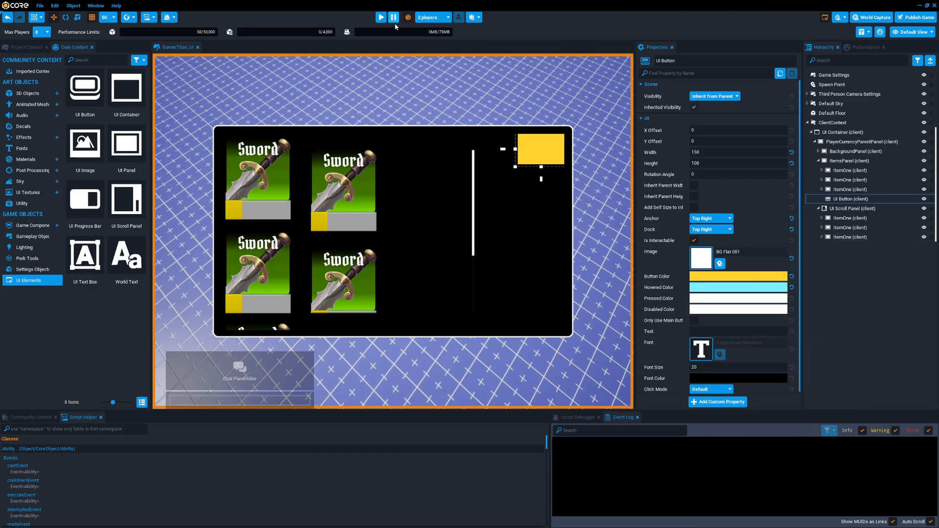
Step: Preview the game to check the UI Button, and end the preview
{"action": "left_click", "coordinate": [381, 17]}
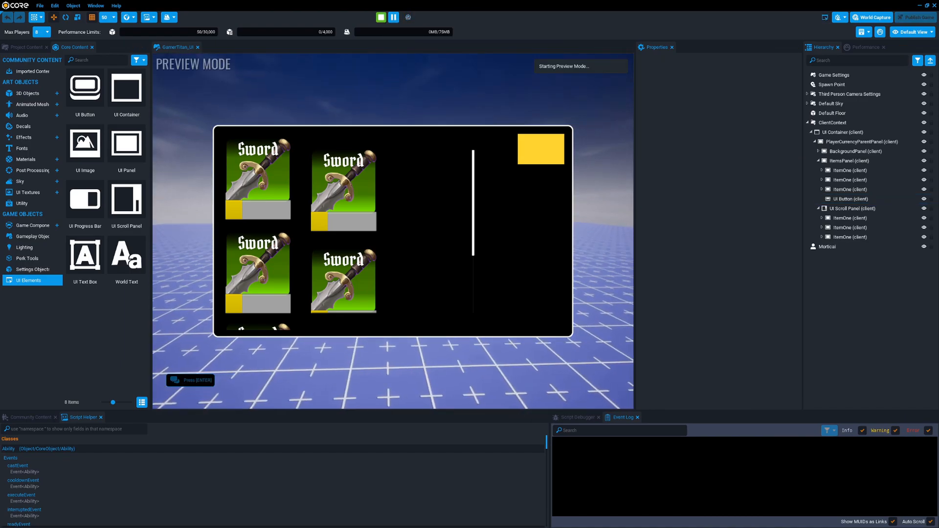
{"action": "key", "text": "super"}
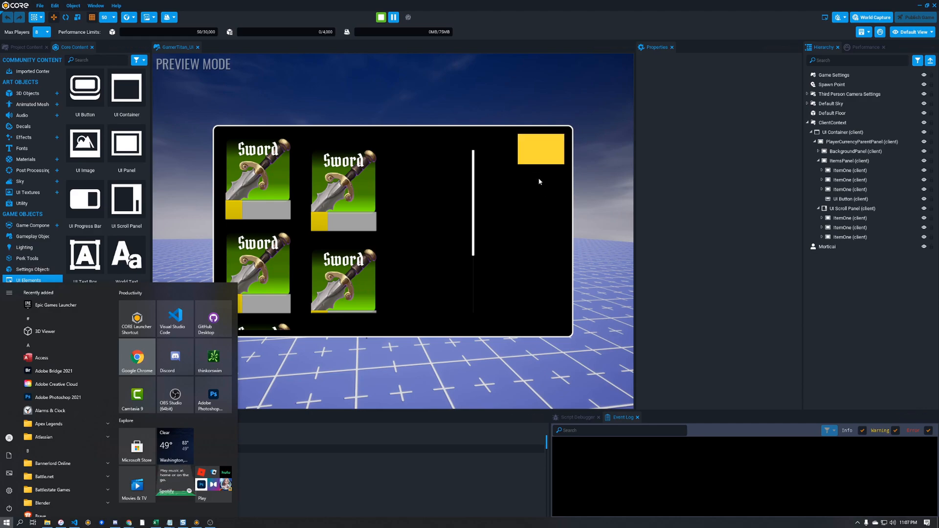
{"action": "left_click", "coordinate": [381, 17]}
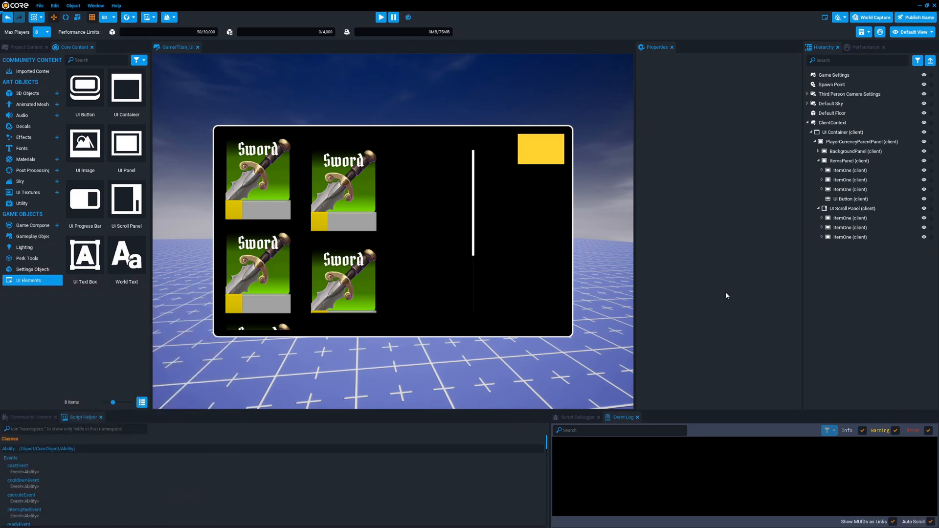
Step: Set the UI Button's Disabled Color to red
{"action": "left_click", "coordinate": [850, 199]}
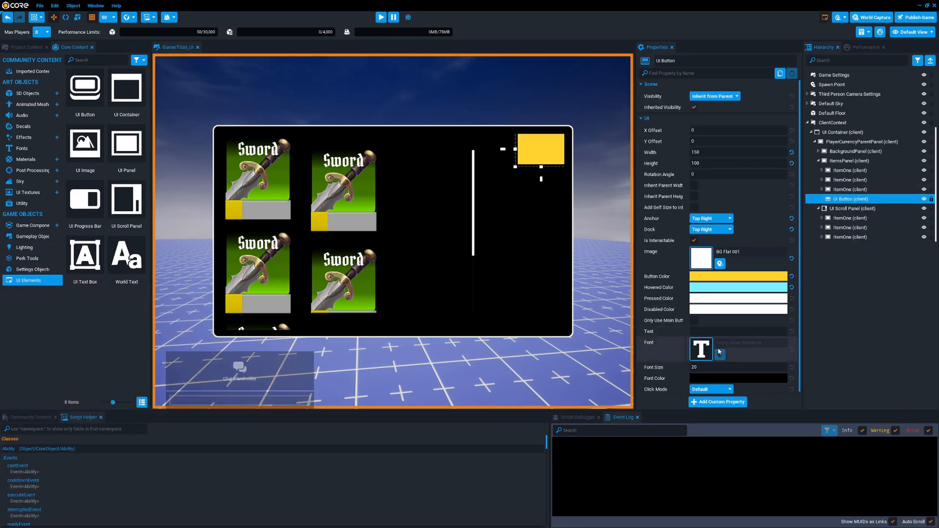
{"action": "left_click", "coordinate": [702, 300]}
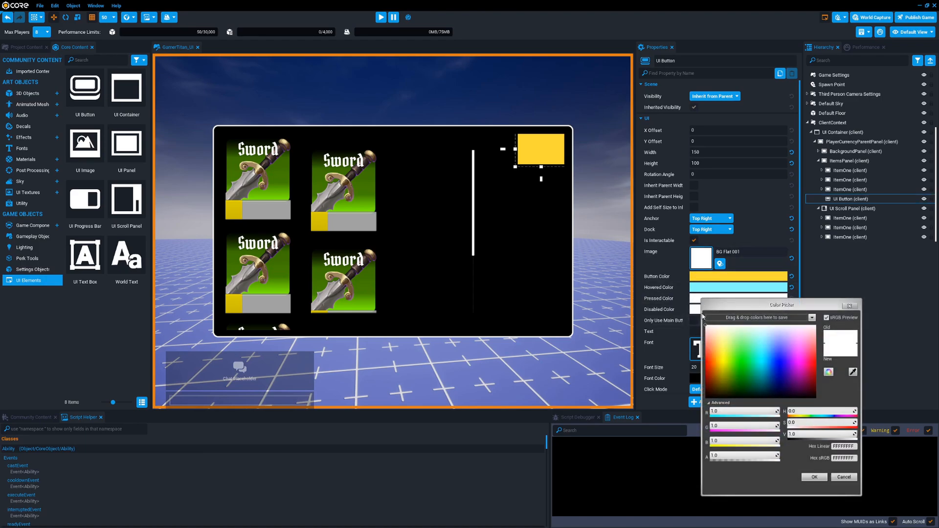
{"action": "left_click", "coordinate": [849, 306]}
{"action": "left_click", "coordinate": [697, 309]}
{"action": "mouse_move", "coordinate": [742, 365]}
{"action": "left_mouse_down"}
{"action": "mouse_move", "coordinate": [693, 377]}
{"action": "mouse_move", "coordinate": [700, 381]}
{"action": "left_mouse_up"}
{"action": "left_click", "coordinate": [816, 490]}
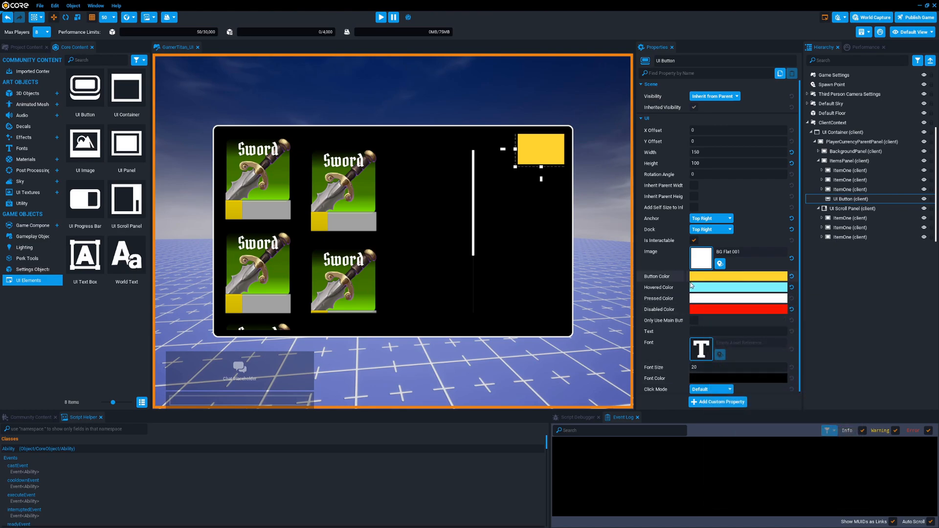
Step: Turn on Only Use Main Button Color for the UI Button, switching Is Interactable off to compare colors and back on
{"action": "left_click", "coordinate": [694, 240]}
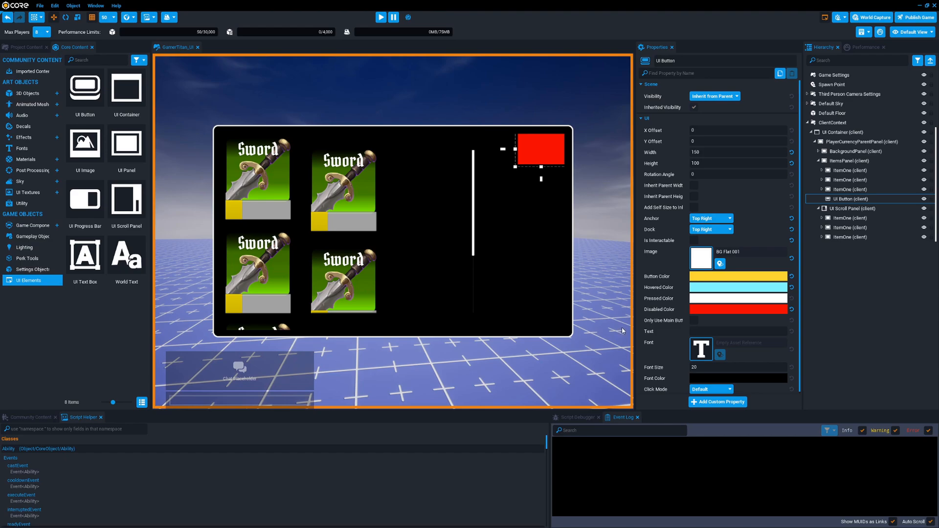
{"action": "left_click_drag", "start_coordinate": [634, 328], "coordinate": [605, 328]}
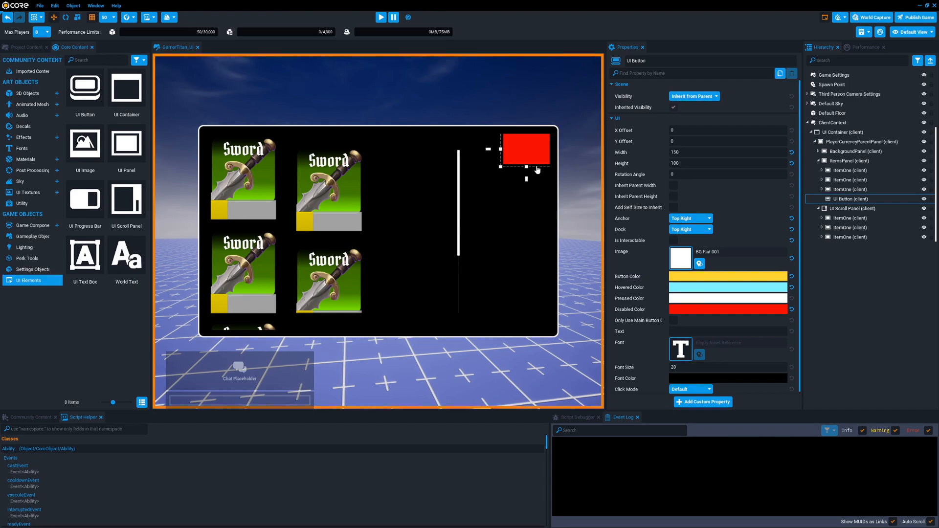
{"action": "left_click", "coordinate": [674, 321]}
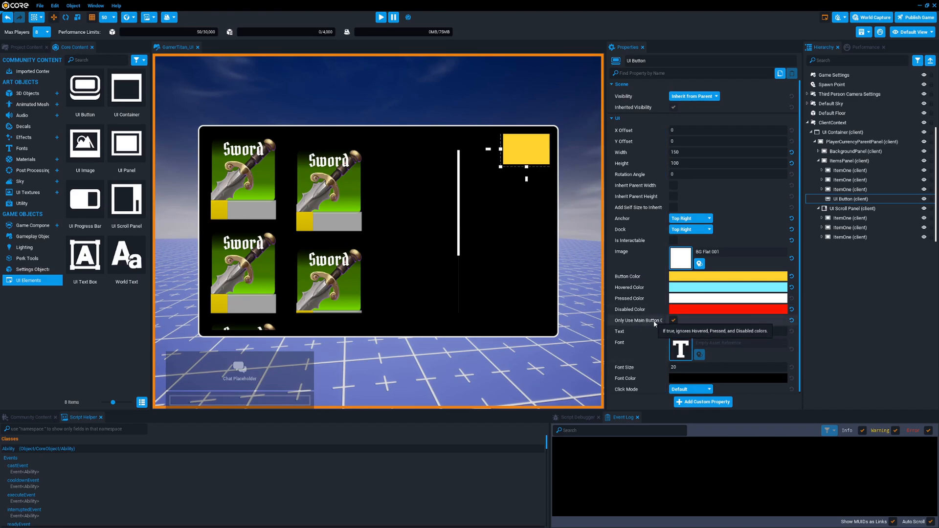
{"action": "left_click", "coordinate": [674, 240]}
{"action": "left_click", "coordinate": [674, 240]}
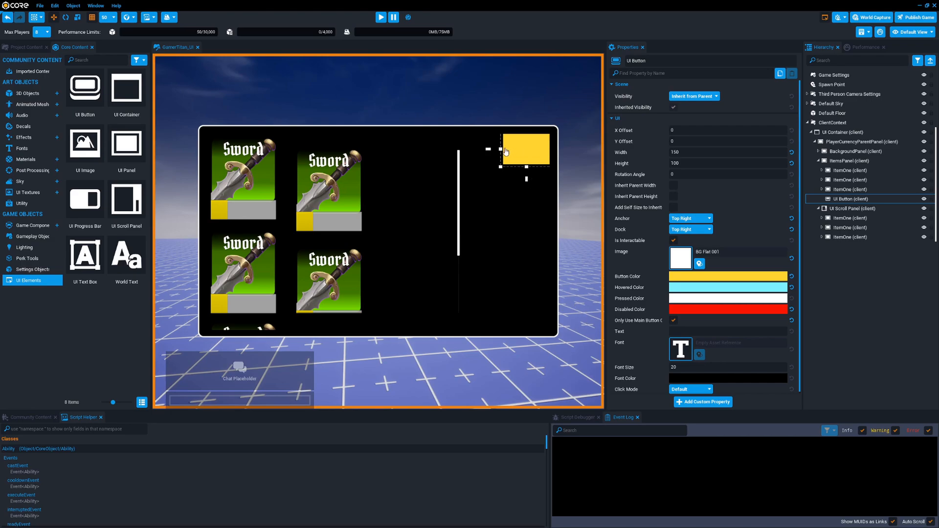
Step: Widen the UI Button to 250 and set its text to CLICK HERE
{"action": "left_click_drag", "start_coordinate": [501, 150], "coordinate": [468, 149]}
{"action": "left_click", "coordinate": [705, 332]}
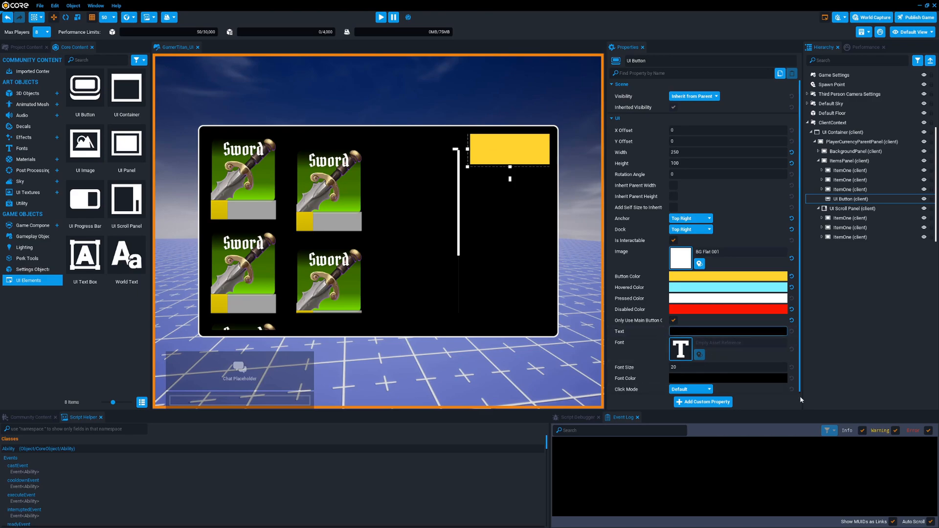
{"action": "type", "text": "CLICK HERE"}
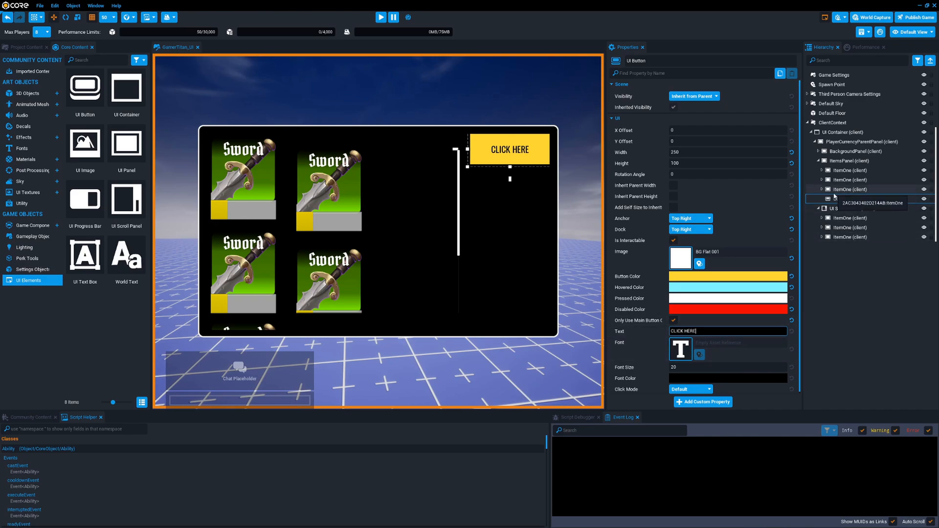
Step: Set the UI Button's font to Roboto Slab Black after trying Oswald Extra Light
{"action": "left_click", "coordinate": [681, 349]}
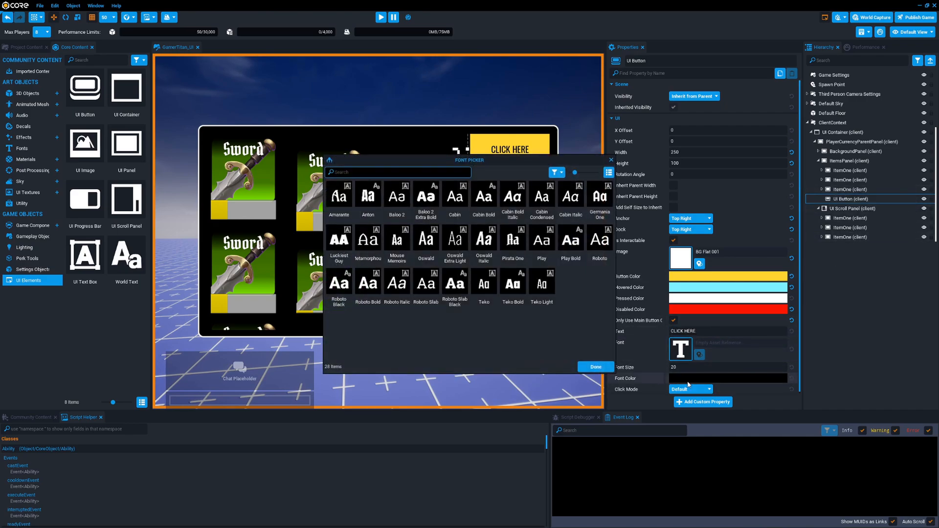
{"action": "left_click", "coordinate": [455, 242]}
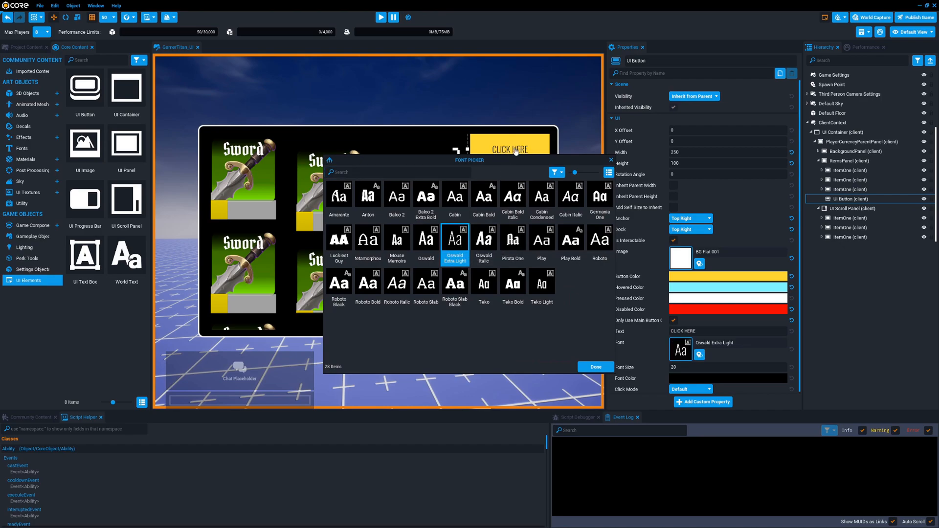
{"action": "left_click_drag", "start_coordinate": [508, 164], "coordinate": [493, 221]}
{"action": "left_click", "coordinate": [437, 343]}
{"action": "left_click", "coordinate": [577, 422]}
Step: Try several larger font sizes for the UI Button's text and set it to 28
{"action": "left_click", "coordinate": [677, 367]}
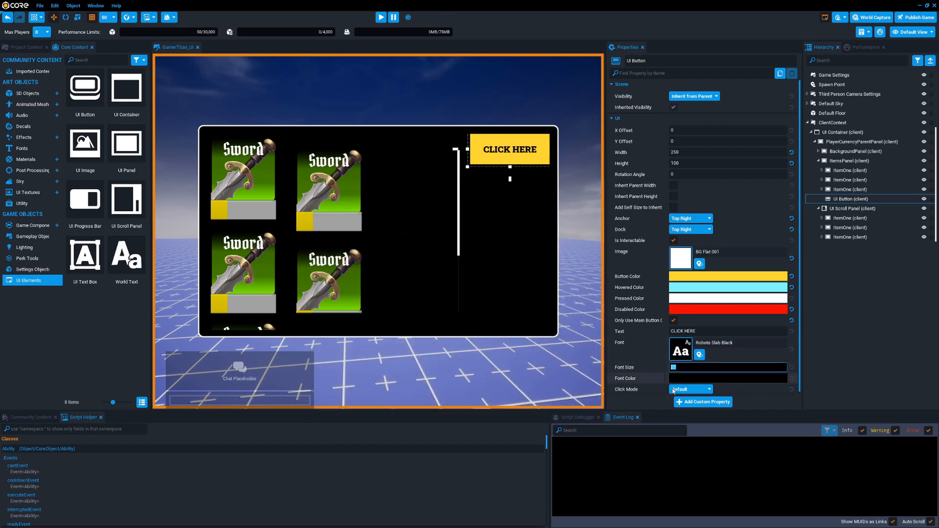
{"action": "type", "text": "34"}
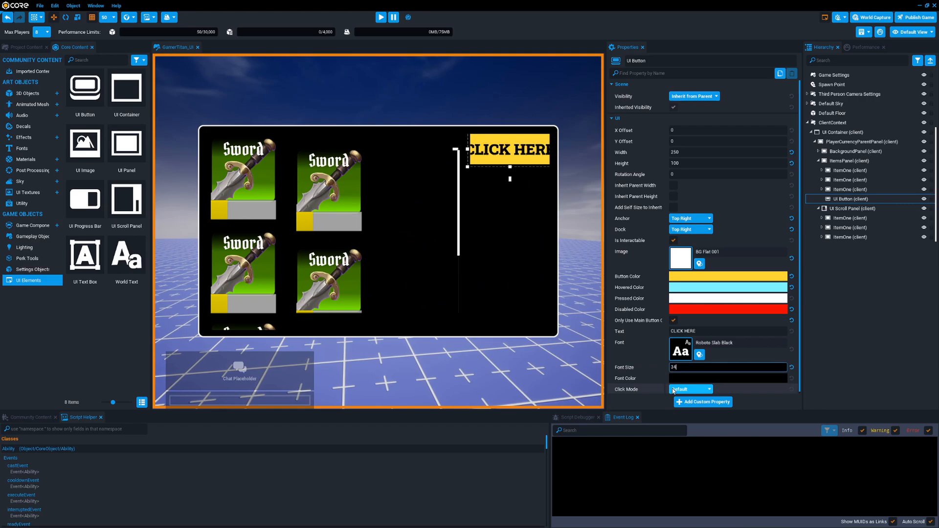
{"action": "key", "text": "BackSpace"}
{"action": "type", "text": "0"}
{"action": "key", "text": "BackSpace"}
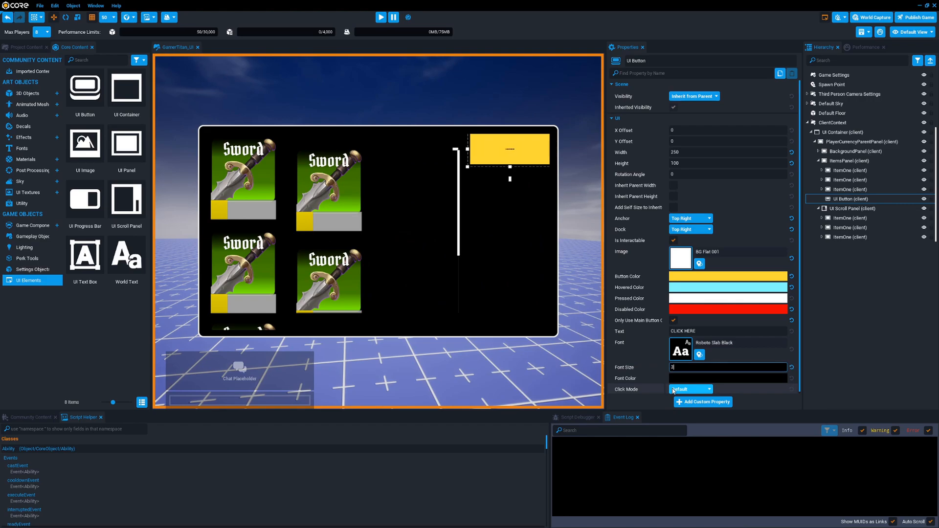
{"action": "type", "text": "5"}
{"action": "key", "text": "BackSpace"}
{"action": "key", "text": "BackSpace"}
{"action": "type", "text": "28"}
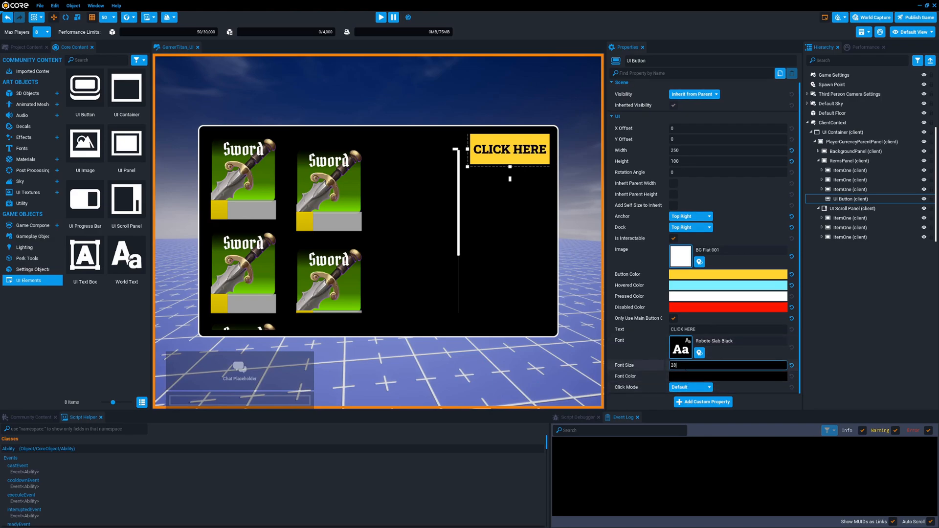
Step: Set the UI Button's Font Color to dark red
{"action": "left_click", "coordinate": [684, 376]}
{"action": "mouse_move", "coordinate": [709, 392]}
{"action": "left_mouse_down"}
{"action": "mouse_move", "coordinate": [708, 430]}
{"action": "mouse_move", "coordinate": [798, 429]}
{"action": "mouse_move", "coordinate": [771, 395]}
{"action": "mouse_move", "coordinate": [723, 394]}
{"action": "mouse_move", "coordinate": [693, 417]}
{"action": "mouse_move", "coordinate": [694, 429]}
{"action": "left_mouse_up"}
{"action": "left_click", "coordinate": [800, 511]}
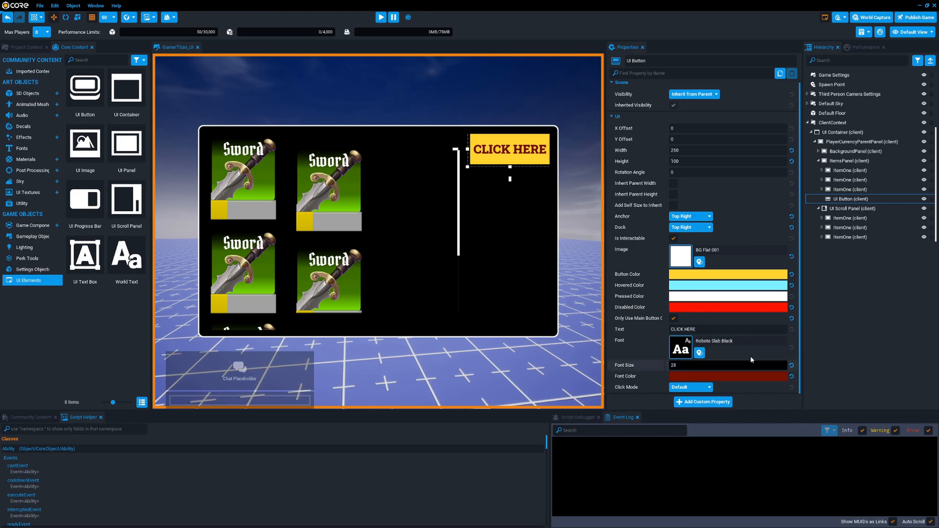
Step: Examine the UI Button's Click Mode options, switching it to Precise and back to Default
{"action": "mouse_move", "coordinate": [630, 388]}
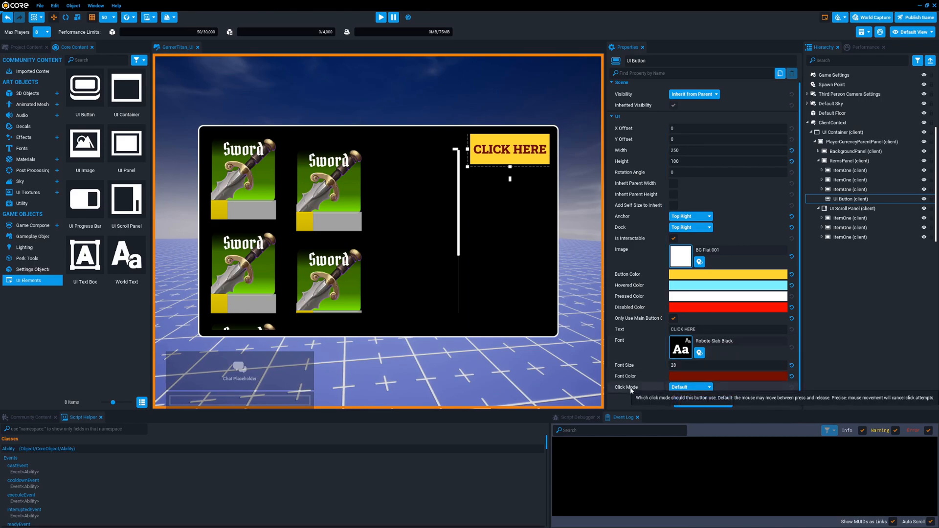
{"action": "left_click", "coordinate": [685, 387]}
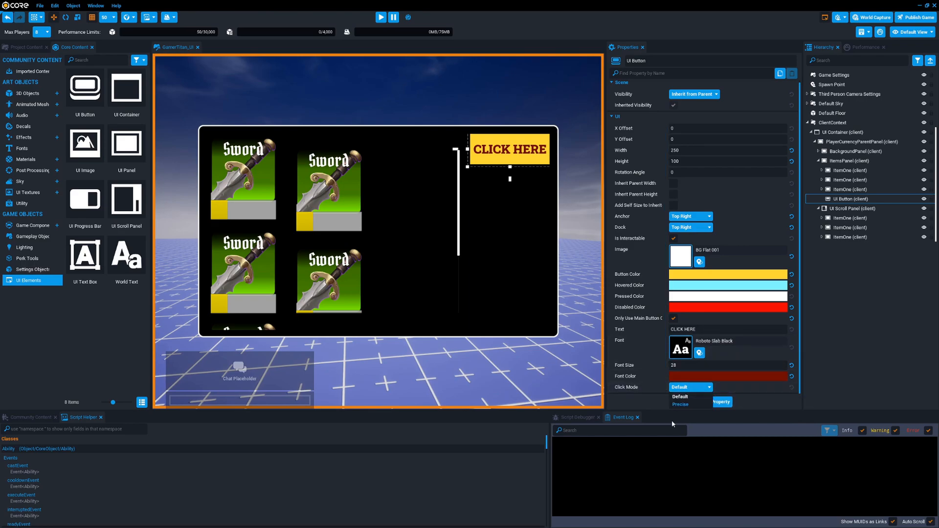
{"action": "left_click", "coordinate": [681, 397]}
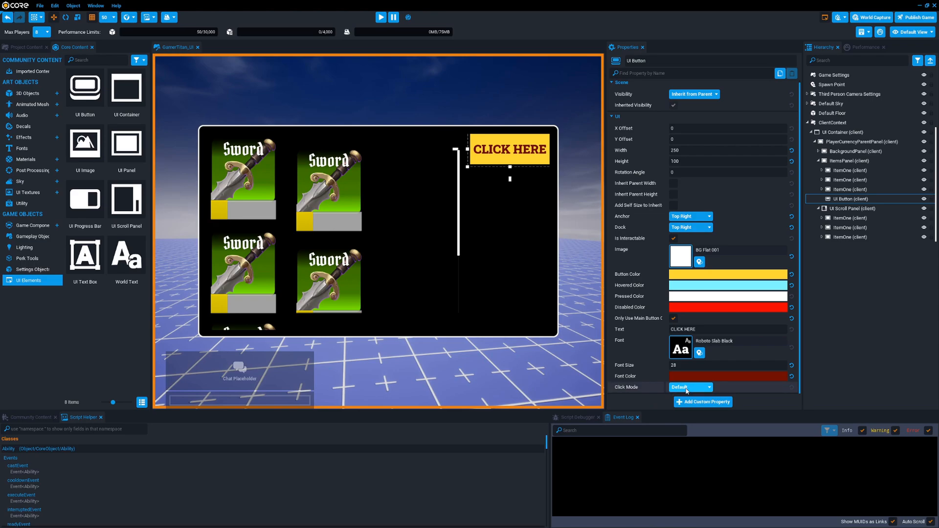
{"action": "left_click", "coordinate": [688, 388]}
{"action": "mouse_move", "coordinate": [641, 389]}
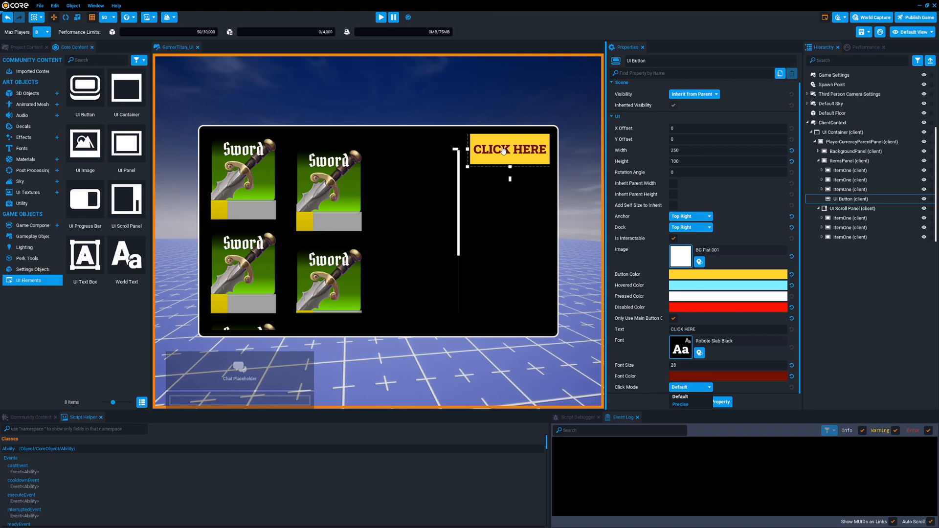
{"action": "left_click", "coordinate": [679, 404]}
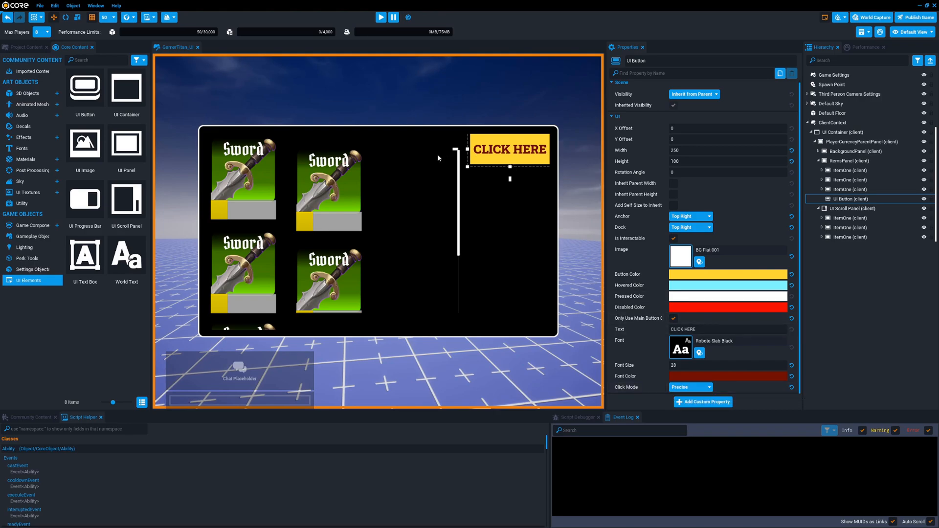
{"action": "left_click", "coordinate": [690, 386]}
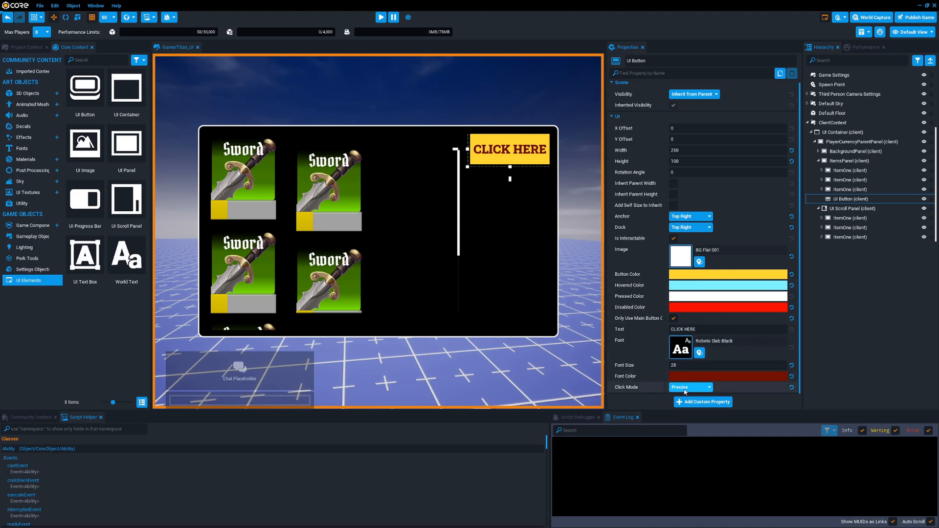
{"action": "left_click", "coordinate": [684, 397]}
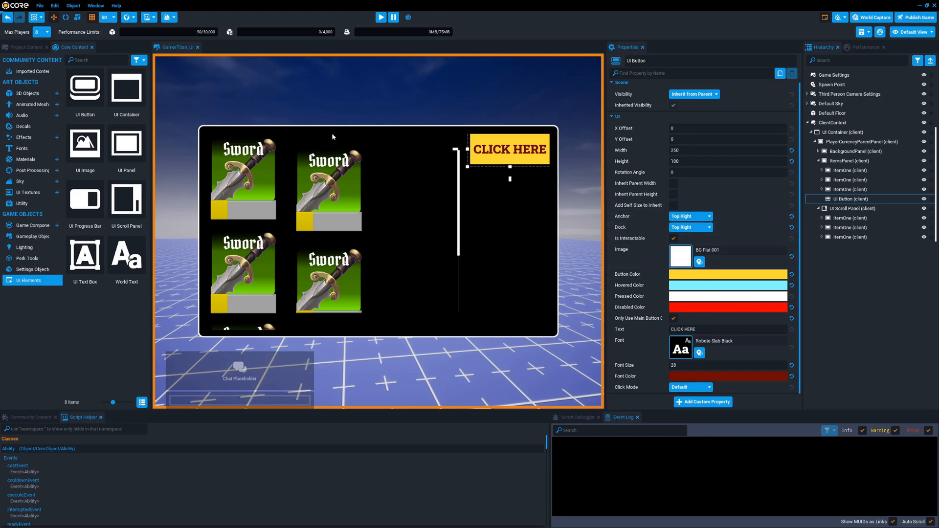
Step: Test scrolling the items in the UI Scroll Panel, and review the properties of UI Container and PlayerCurrencyParentPanel
{"action": "scroll", "coordinate": [442, 191], "scroll_direction": "down", "scroll_amount": 3}
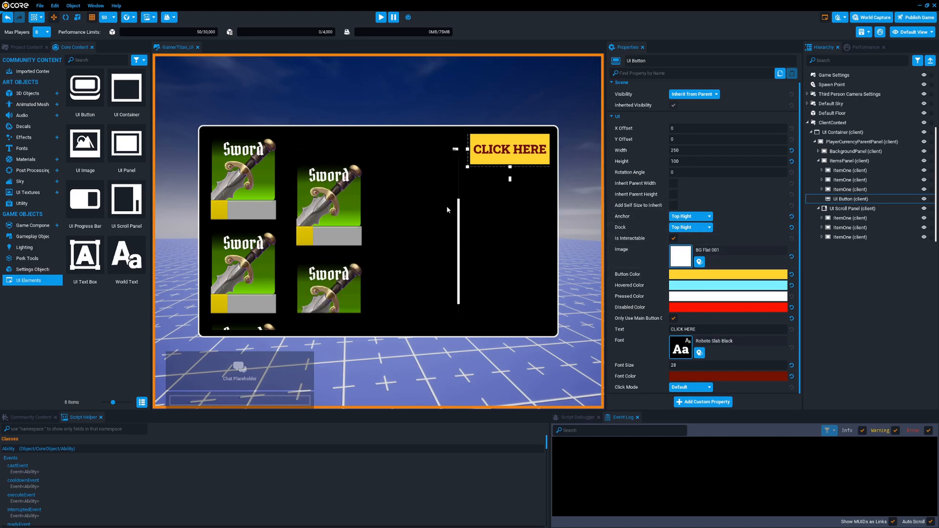
{"action": "scroll", "coordinate": [423, 237], "scroll_direction": "up", "scroll_amount": 3}
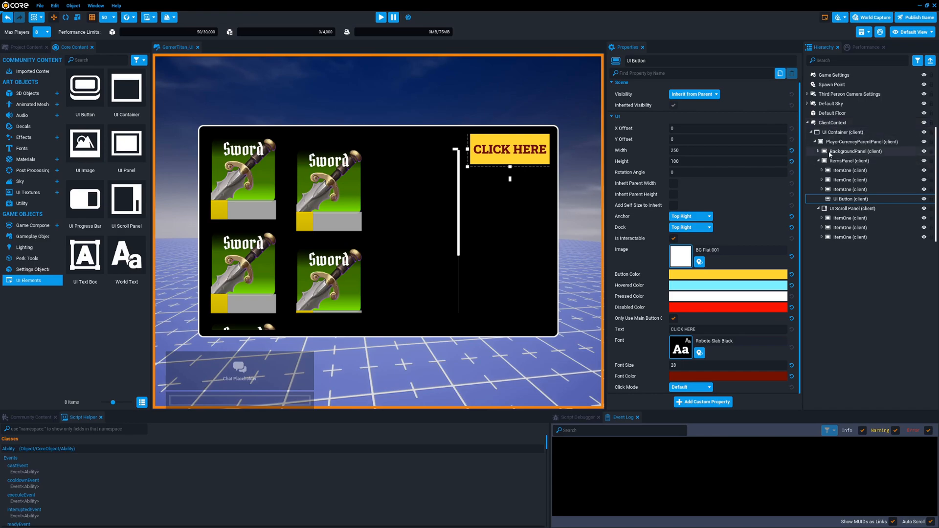
{"action": "left_click", "coordinate": [839, 134]}
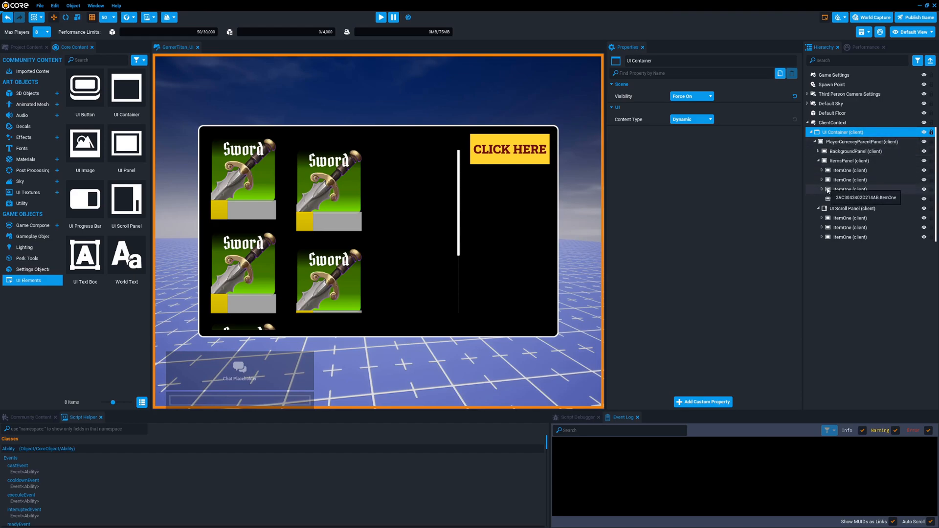
{"action": "left_click", "coordinate": [838, 142]}
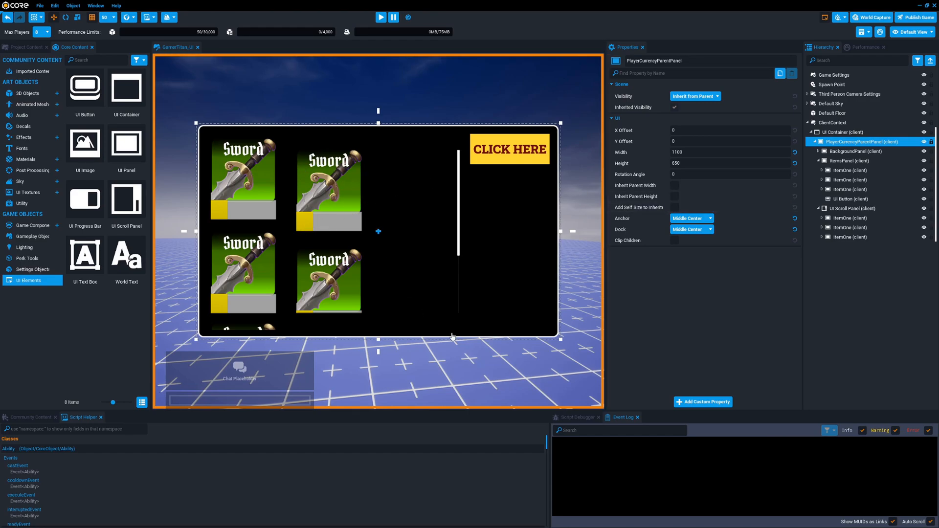
Step: Expand the first ItemOne in ItemsPanel and move it to X Offset 550 and Y Offset 350
{"action": "left_click", "coordinate": [823, 171]}
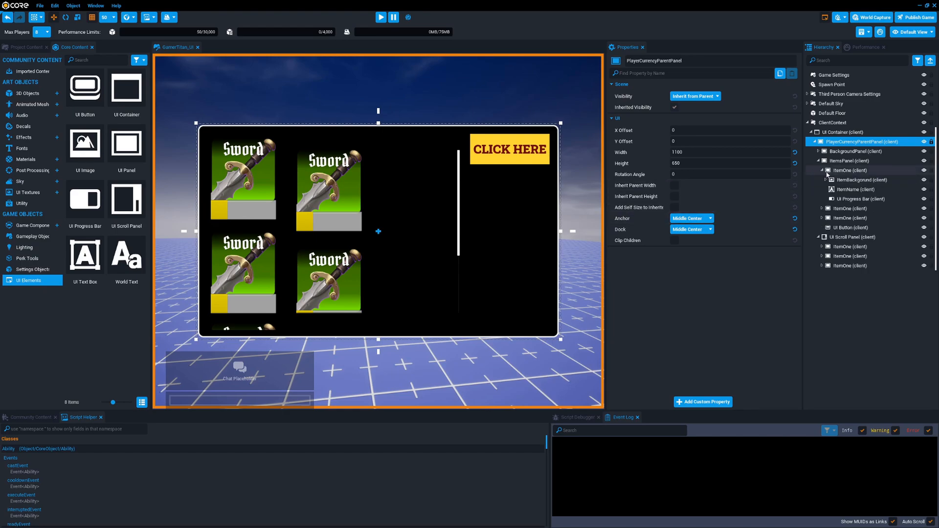
{"action": "left_click", "coordinate": [846, 170]}
{"action": "mouse_move", "coordinate": [257, 192]}
{"action": "left_mouse_down"}
{"action": "mouse_move", "coordinate": [432, 199]}
{"action": "mouse_move", "coordinate": [254, 190]}
{"action": "mouse_move", "coordinate": [265, 178]}
{"action": "mouse_move", "coordinate": [256, 188]}
{"action": "mouse_move", "coordinate": [251, 180]}
{"action": "left_mouse_up"}
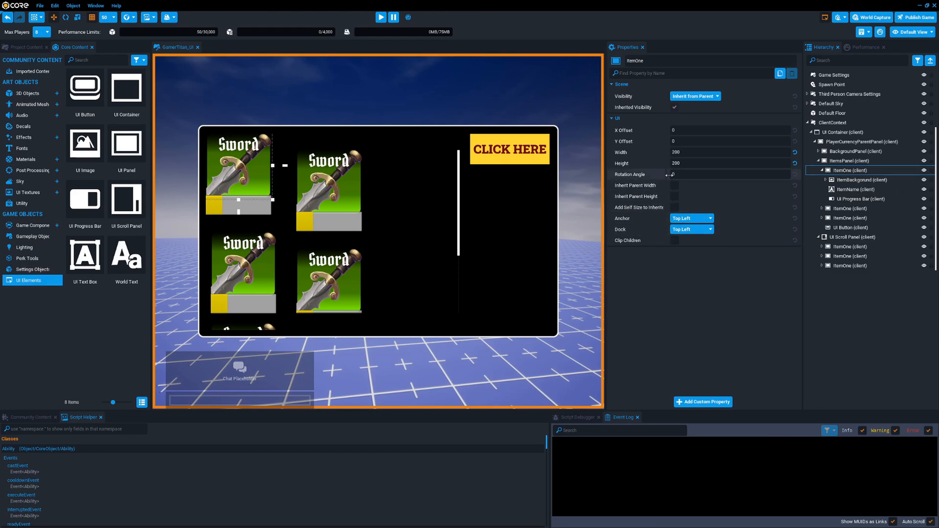
{"action": "left_click_drag", "start_coordinate": [230, 170], "coordinate": [405, 277]}
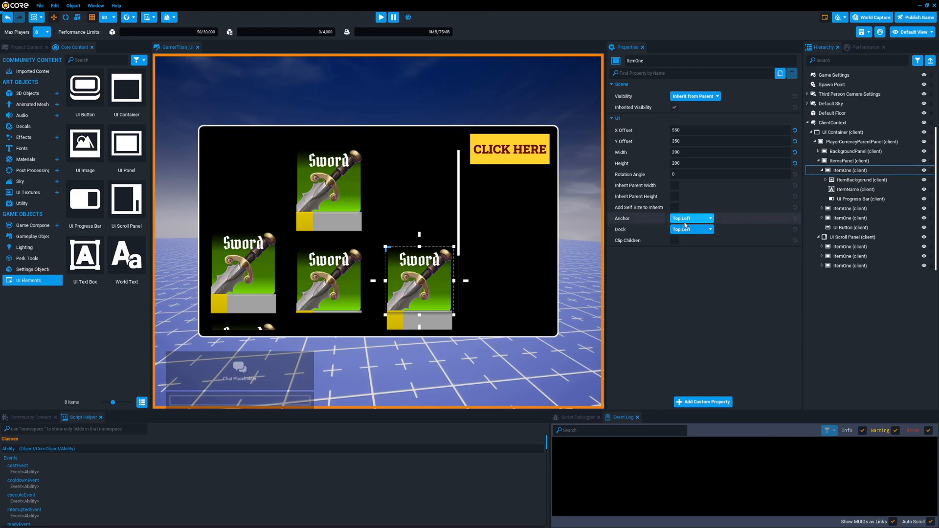
Step: Examine the first ItemOne's Anchor options and compare the anchor and dock settings of PlayerCurrencyParentPanel and ItemsPanel
{"action": "left_click_drag", "start_coordinate": [605, 303], "coordinate": [654, 303]}
{"action": "left_click_drag", "start_coordinate": [717, 303], "coordinate": [650, 299]}
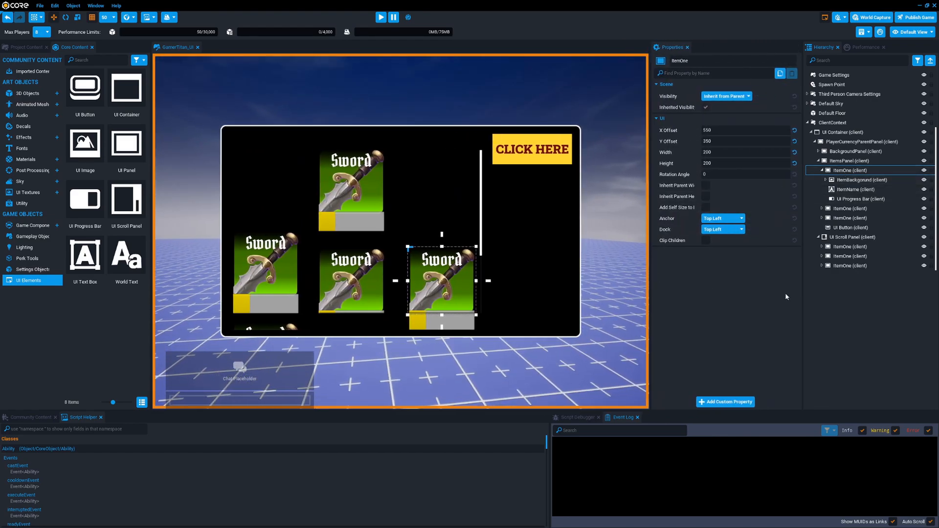
{"action": "left_click_drag", "start_coordinate": [516, 411], "coordinate": [519, 386]}
{"action": "left_click", "coordinate": [723, 218]}
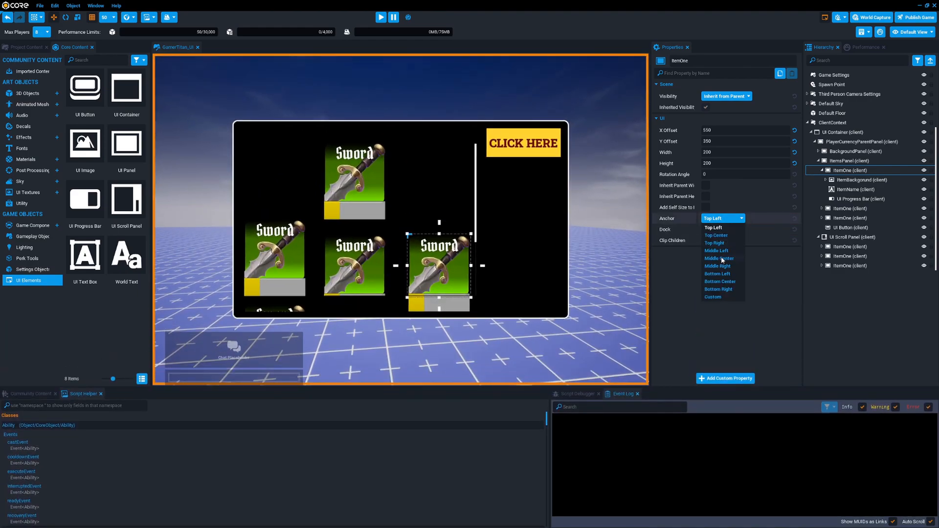
{"action": "left_click", "coordinate": [849, 142]}
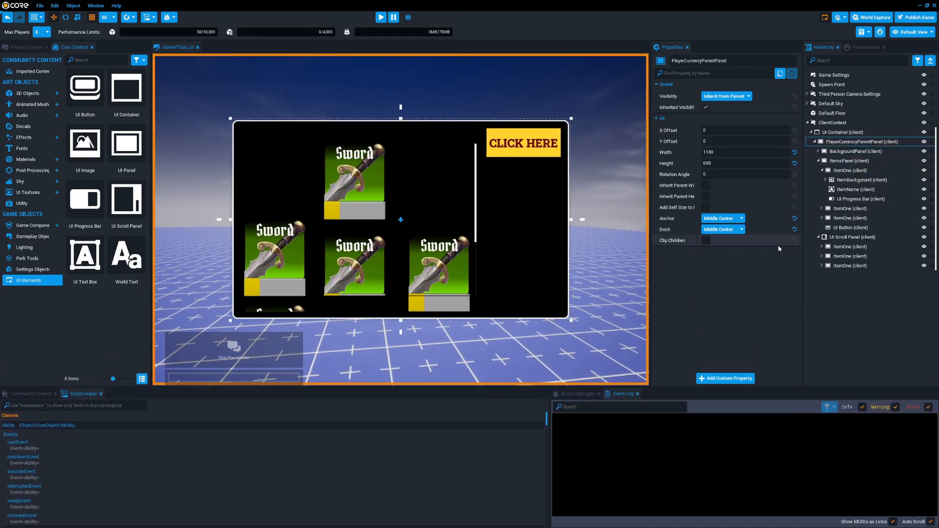
{"action": "left_click", "coordinate": [838, 162]}
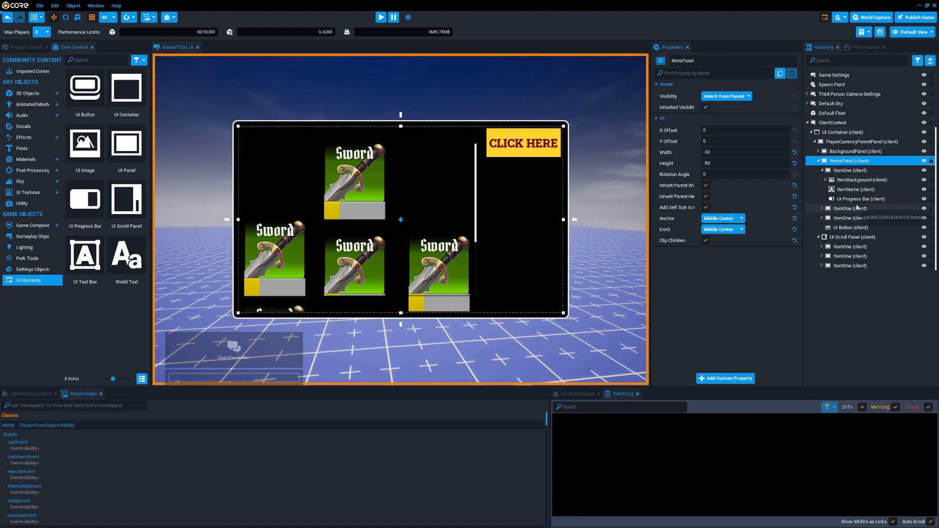
Step: Set the first ItemOne's Anchor and Dock to Top Right, and reset its X and Y offsets to 0
{"action": "left_click", "coordinate": [850, 170]}
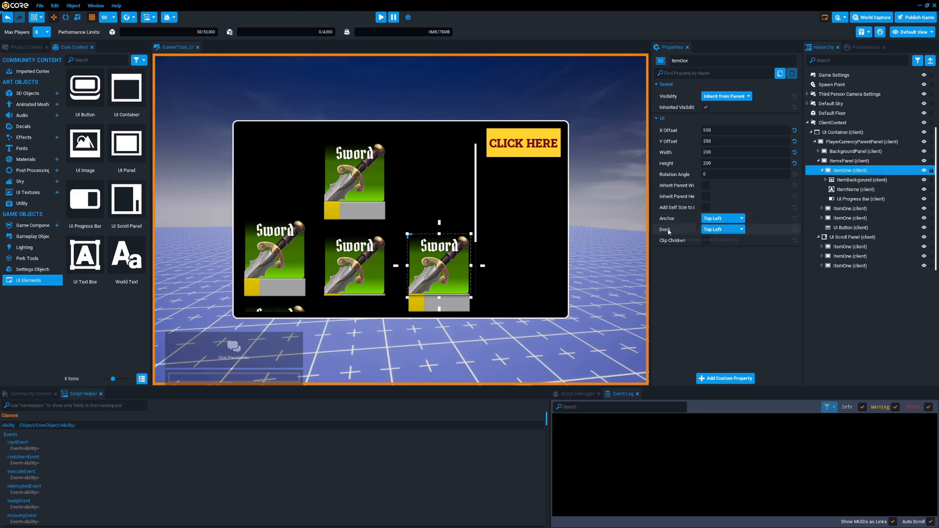
{"action": "left_click", "coordinate": [719, 222]}
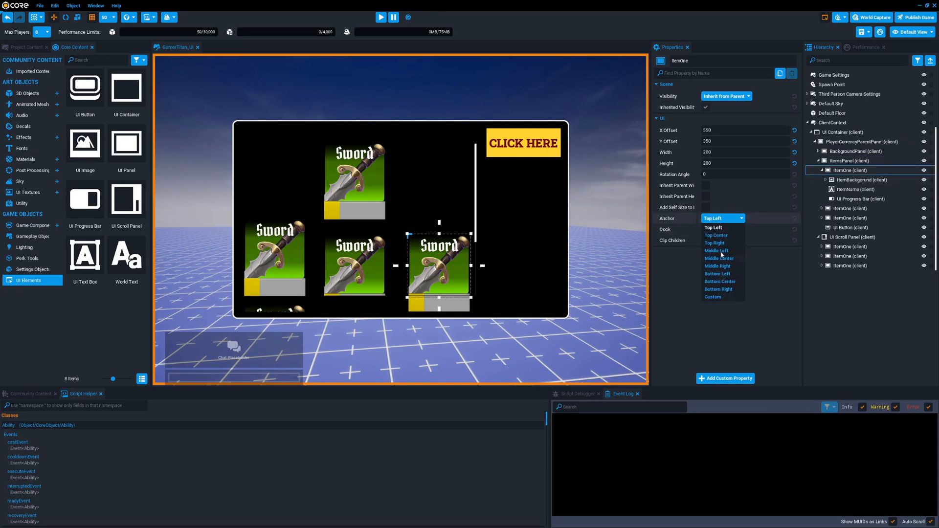
{"action": "left_click", "coordinate": [718, 243]}
{"action": "left_click", "coordinate": [723, 230]}
{"action": "left_click", "coordinate": [720, 256]}
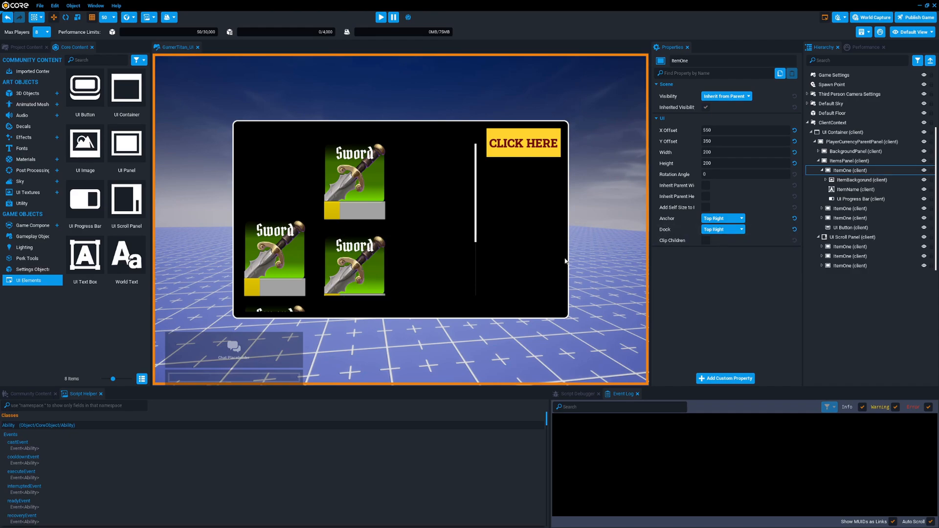
{"action": "left_click", "coordinate": [795, 131]}
{"action": "left_click", "coordinate": [795, 141]}
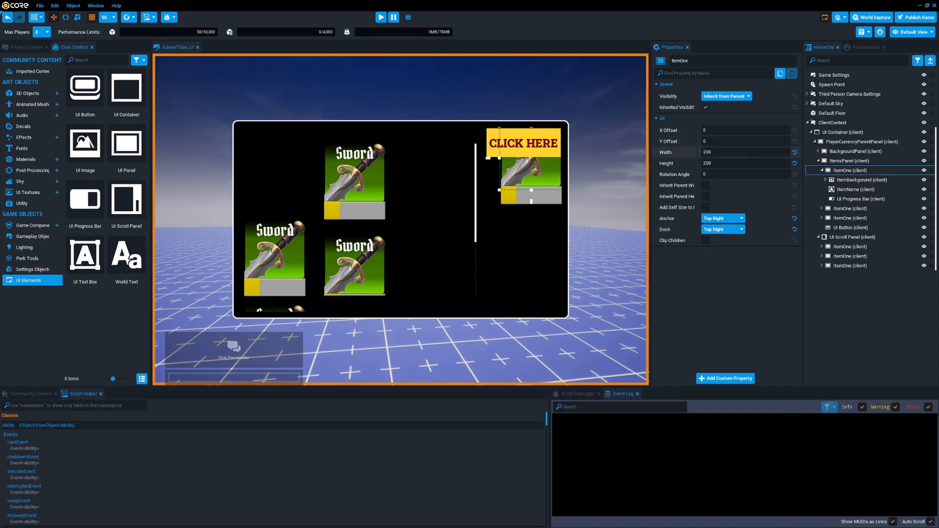
Step: Set the first ItemOne's Anchor and Dock to Top Left, and its X and Y offsets to 15
{"action": "left_click", "coordinate": [727, 222]}
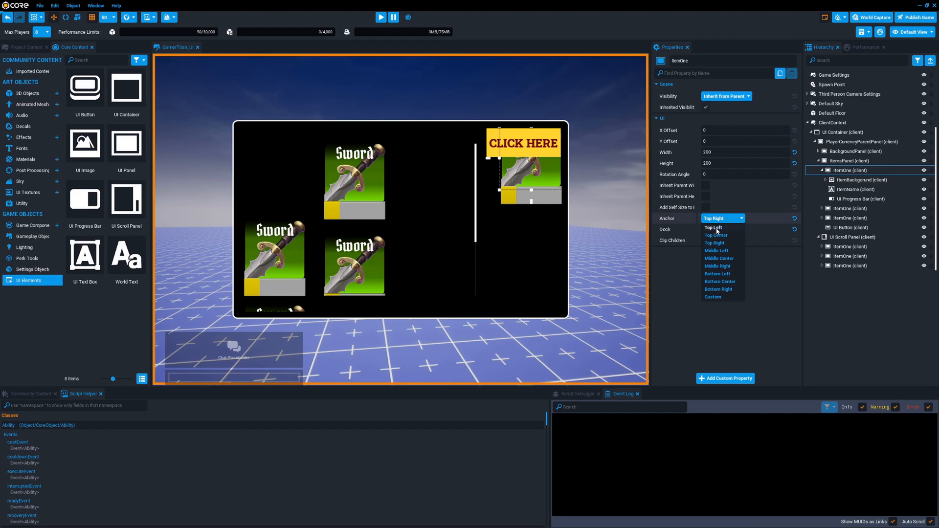
{"action": "left_click", "coordinate": [717, 231]}
{"action": "left_click", "coordinate": [719, 229]}
{"action": "left_click", "coordinate": [717, 241]}
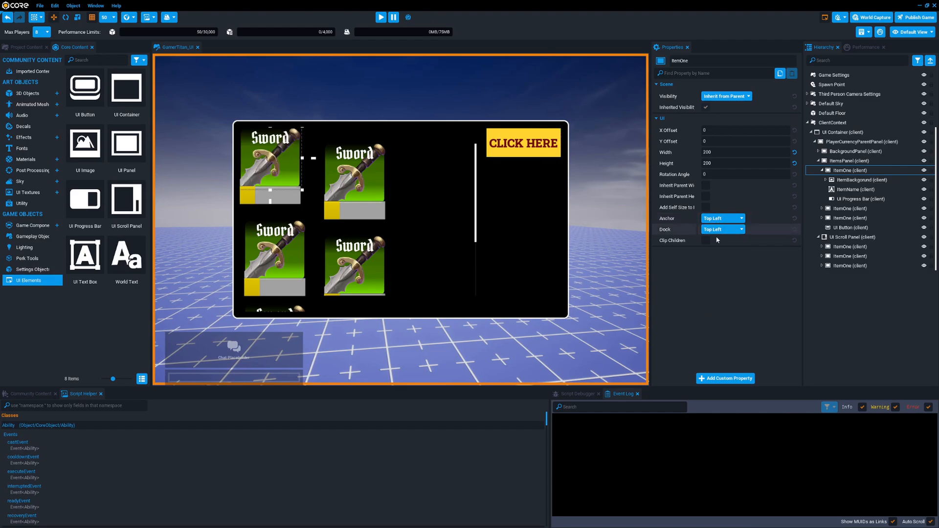
{"action": "left_click", "coordinate": [707, 130]}
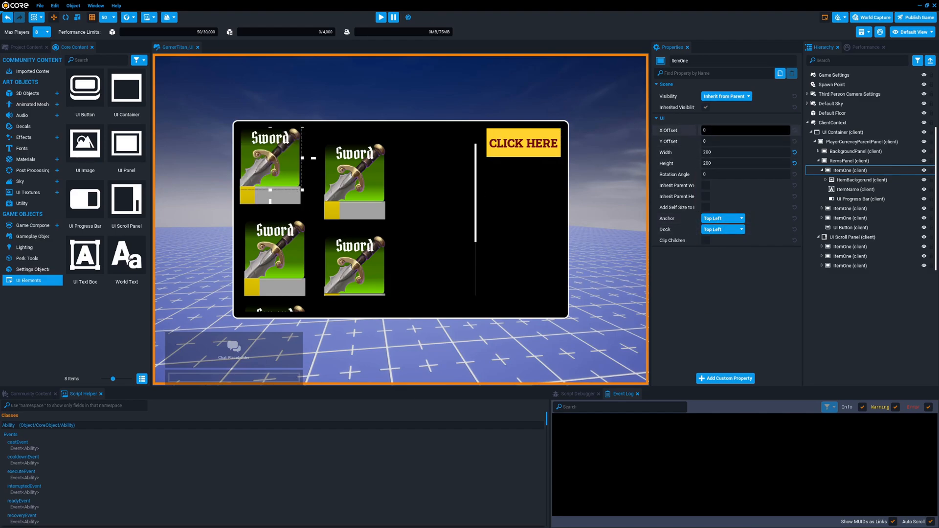
{"action": "type", "text": "15"}
{"action": "key", "text": "Tab"}
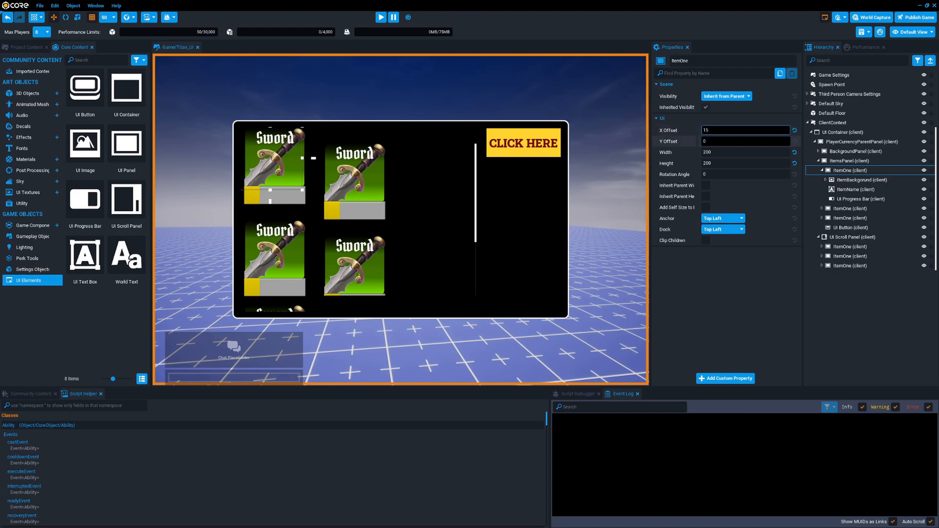
{"action": "type", "text": "15"}
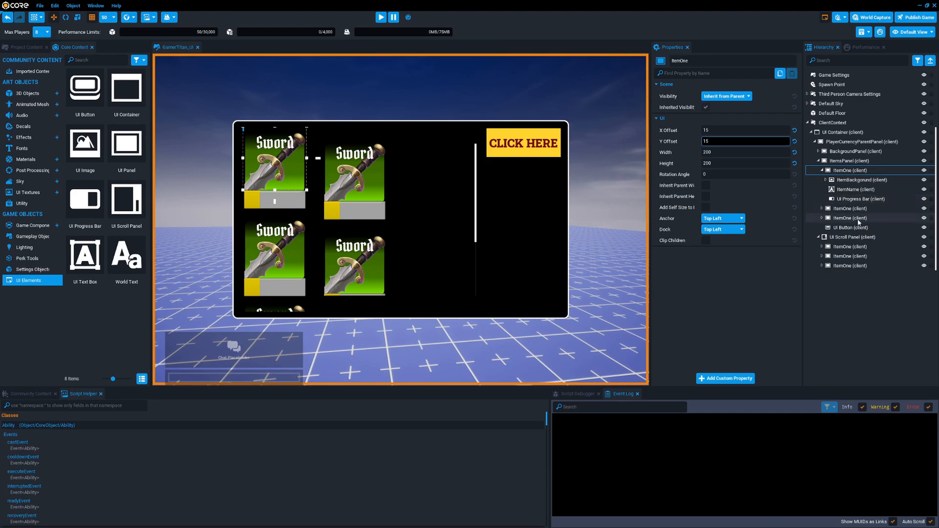
Step: Expand the second ItemOne in ItemsPanel and the first two ItemOne panels in UI Scroll Panel to review their child elements
{"action": "left_click", "coordinate": [822, 209]}
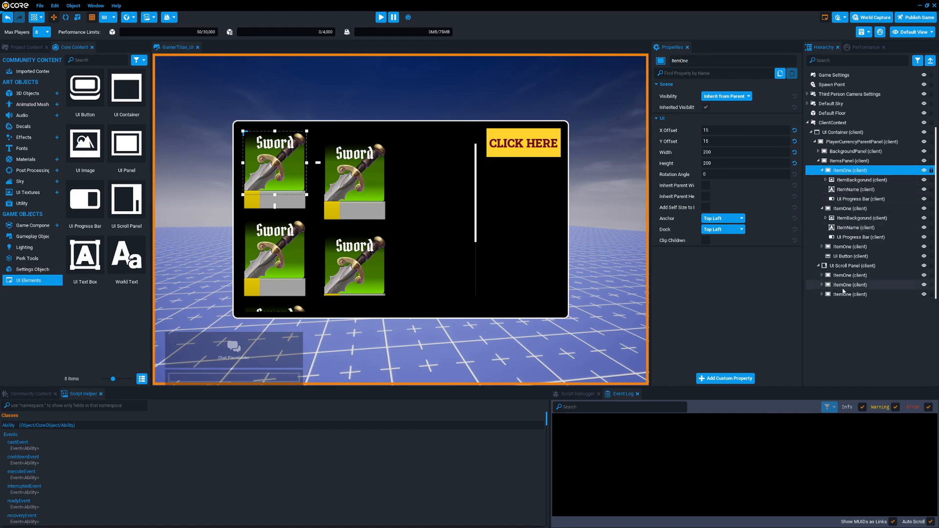
{"action": "left_click", "coordinate": [821, 276]}
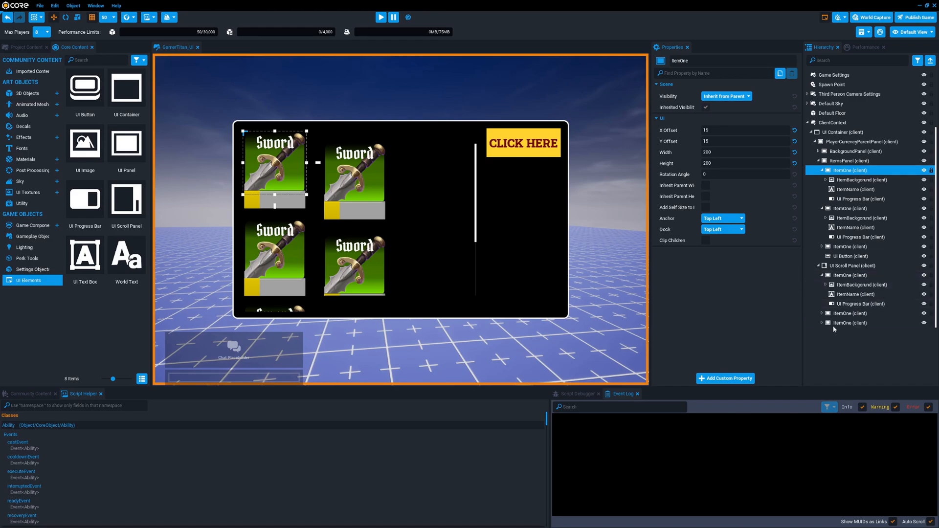
{"action": "left_click", "coordinate": [822, 314]}
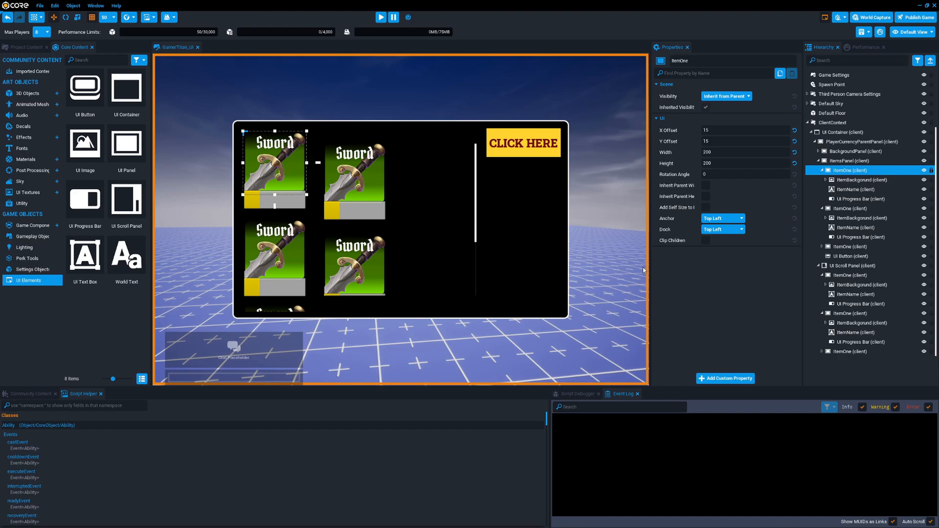
Step: Resize the viewport narrower, wider and taller to check how the anchored currency UI adapts to different screen sizes
{"action": "left_click_drag", "start_coordinate": [651, 268], "coordinate": [622, 220]}
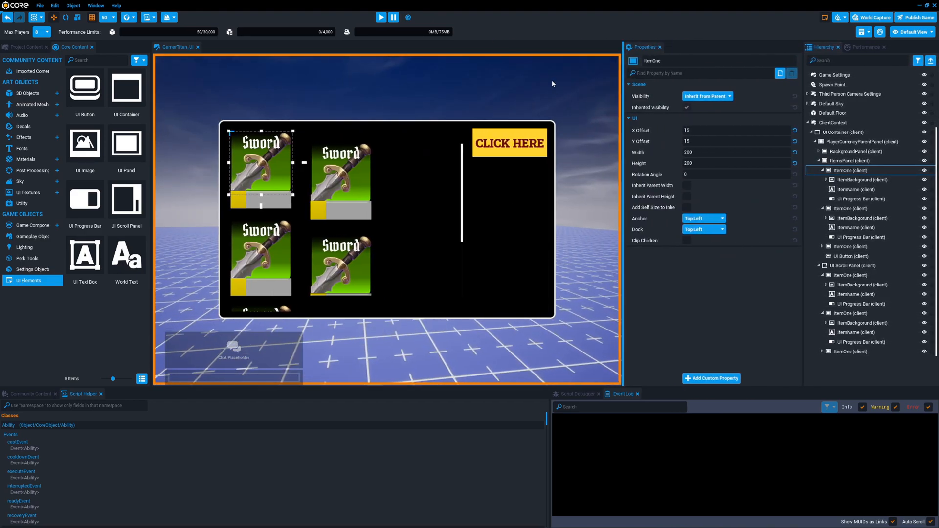
{"action": "left_click_drag", "start_coordinate": [622, 113], "coordinate": [710, 155]}
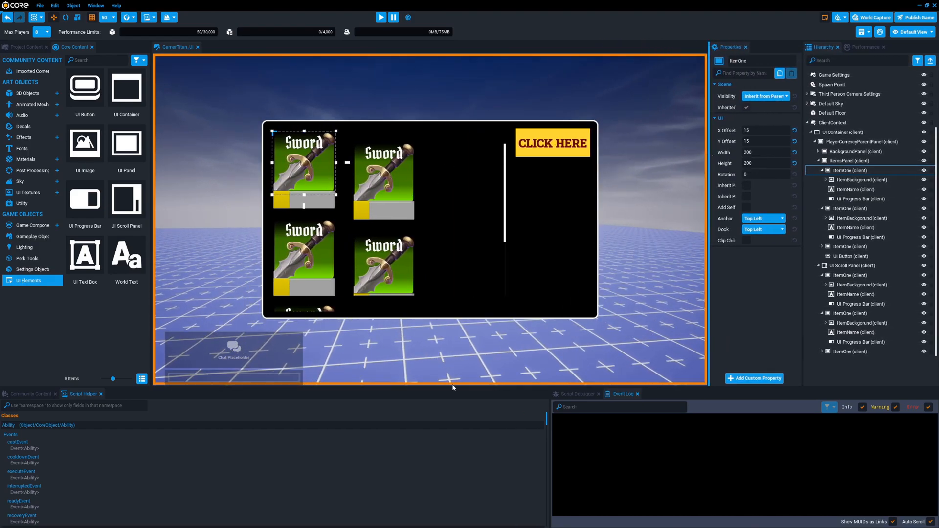
{"action": "left_click_drag", "start_coordinate": [452, 388], "coordinate": [484, 426]}
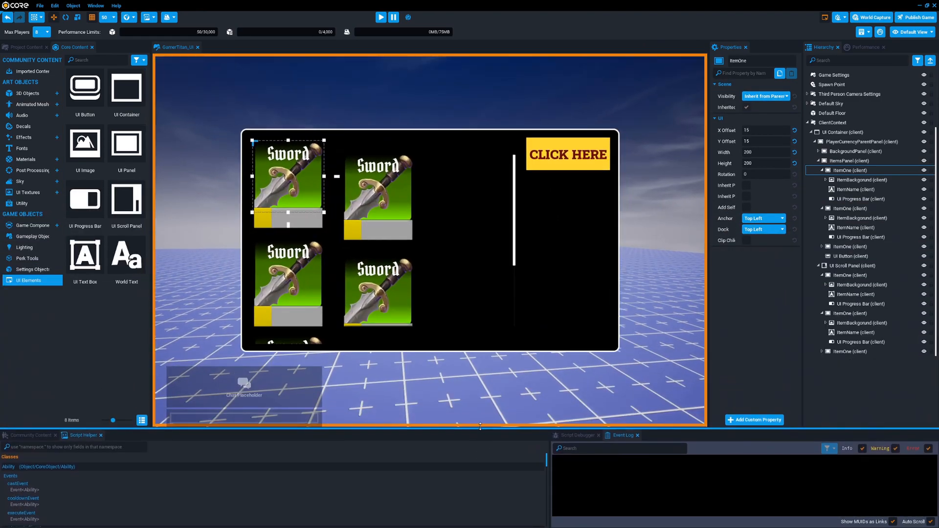